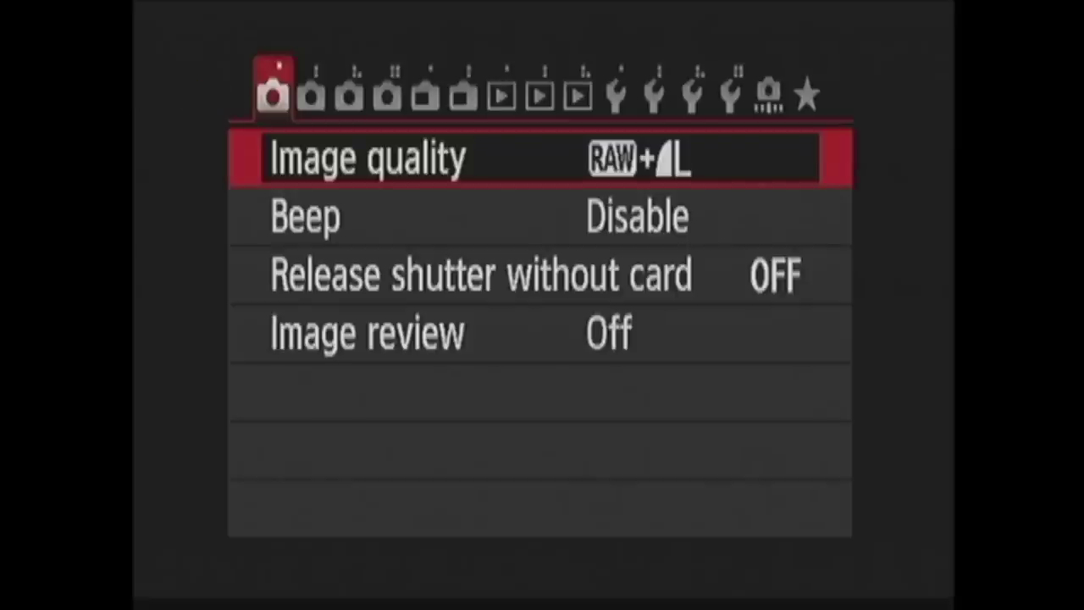
In the Image quality settings, cycle through the RAW, M RAW and S RAW options and set RAW to none.
key("Return")
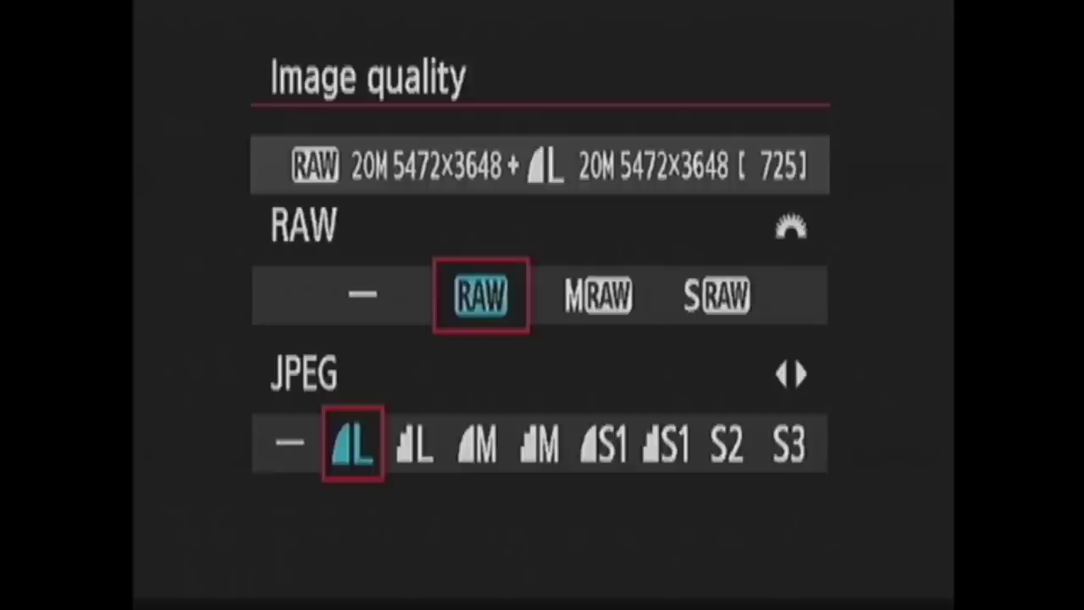
key("Right")
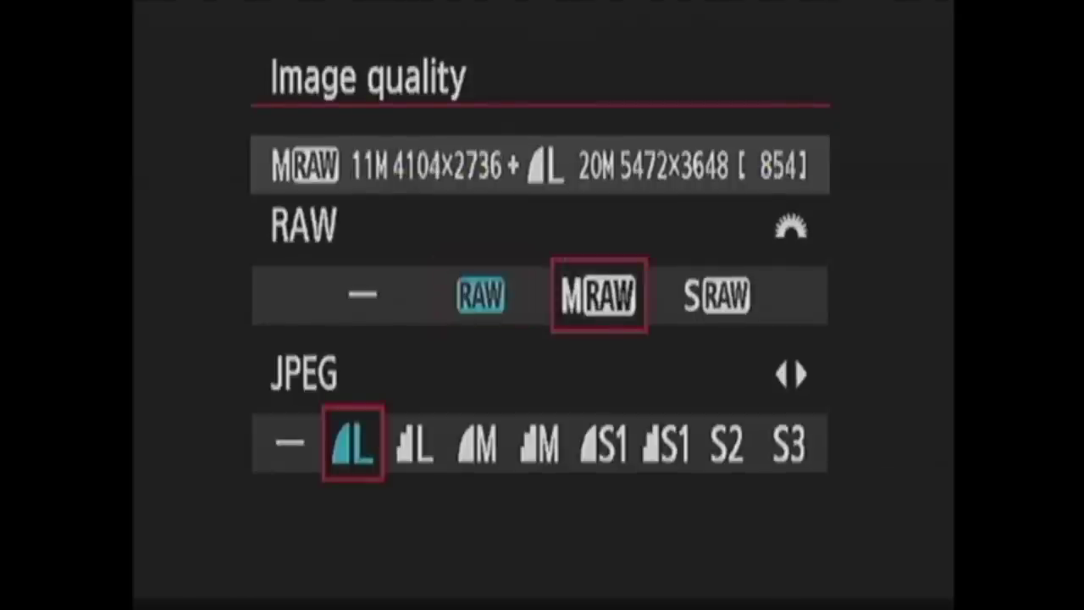
key("Right")
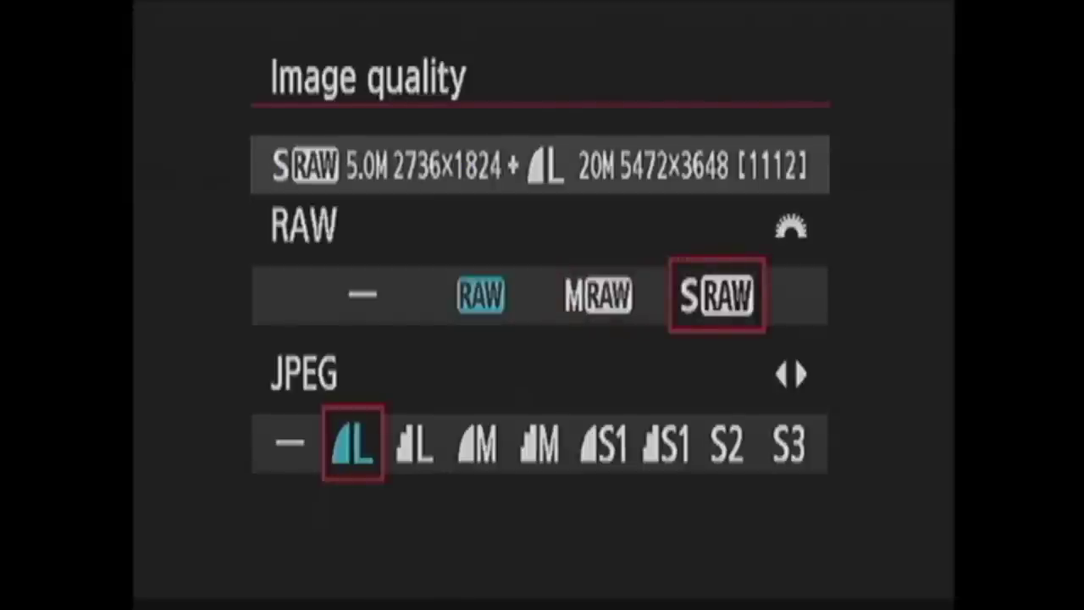
key("Right")
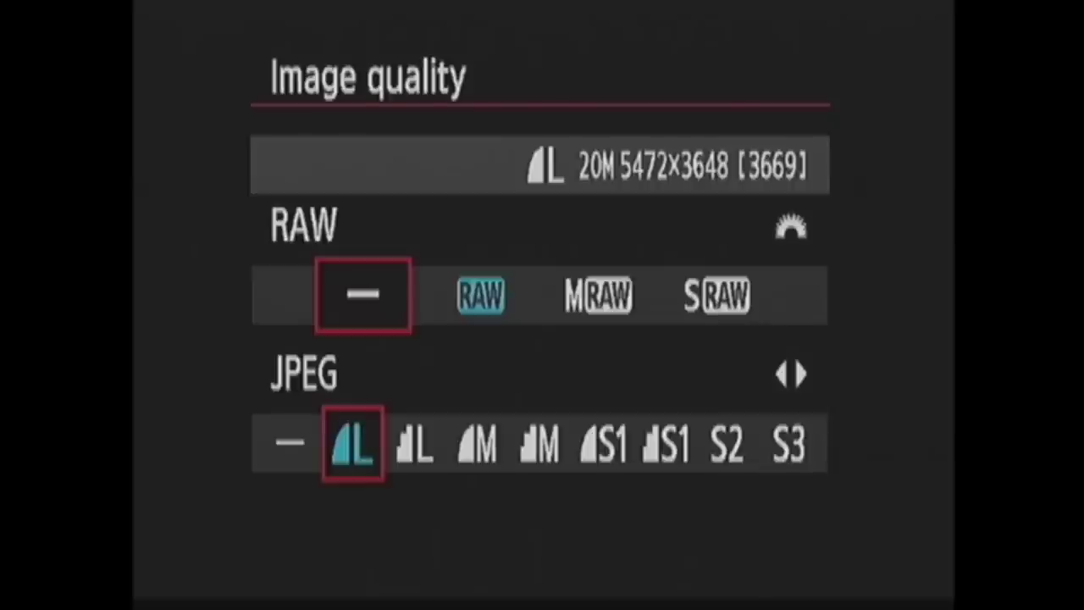
Cycle through the JPEG sizes and confirm fine-quality Large (L) as the image quality.
key("Right")
key("Right")
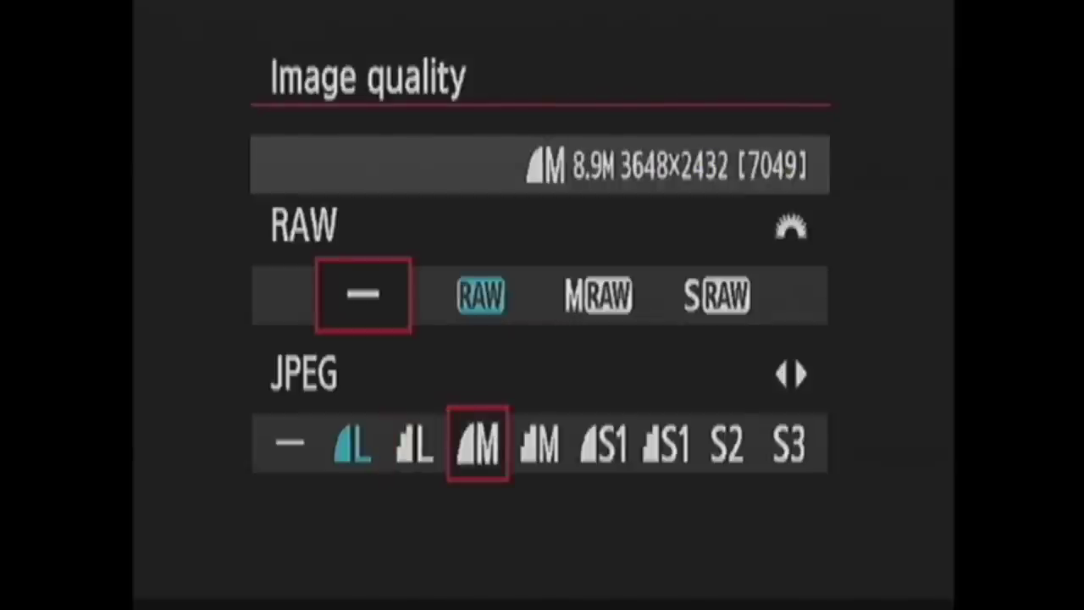
key("Right")
key("Right")
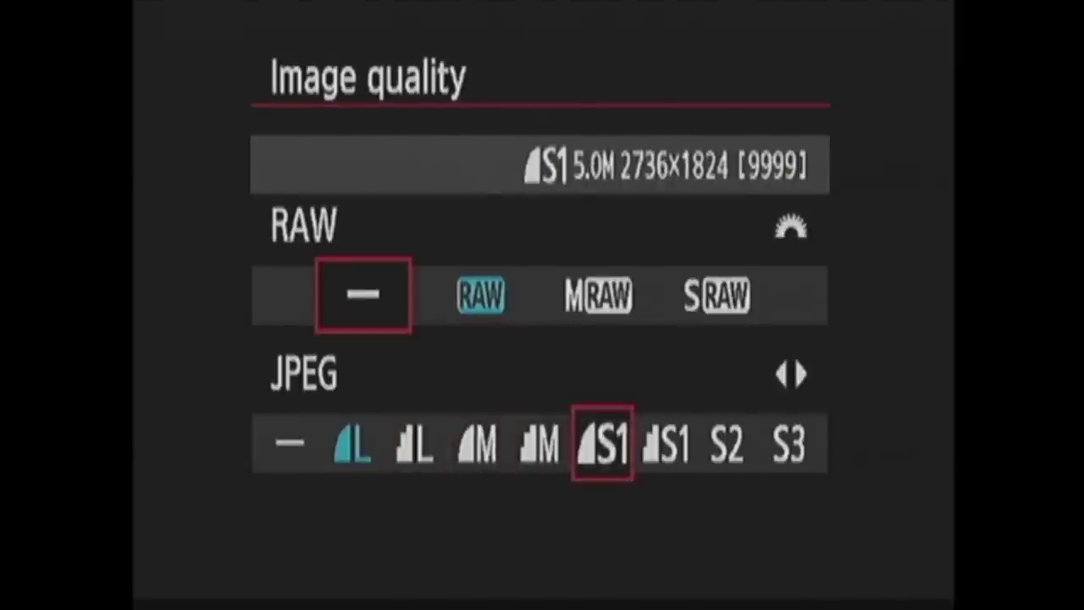
key("Right")
key("Right")
key("Right")
key("Right")
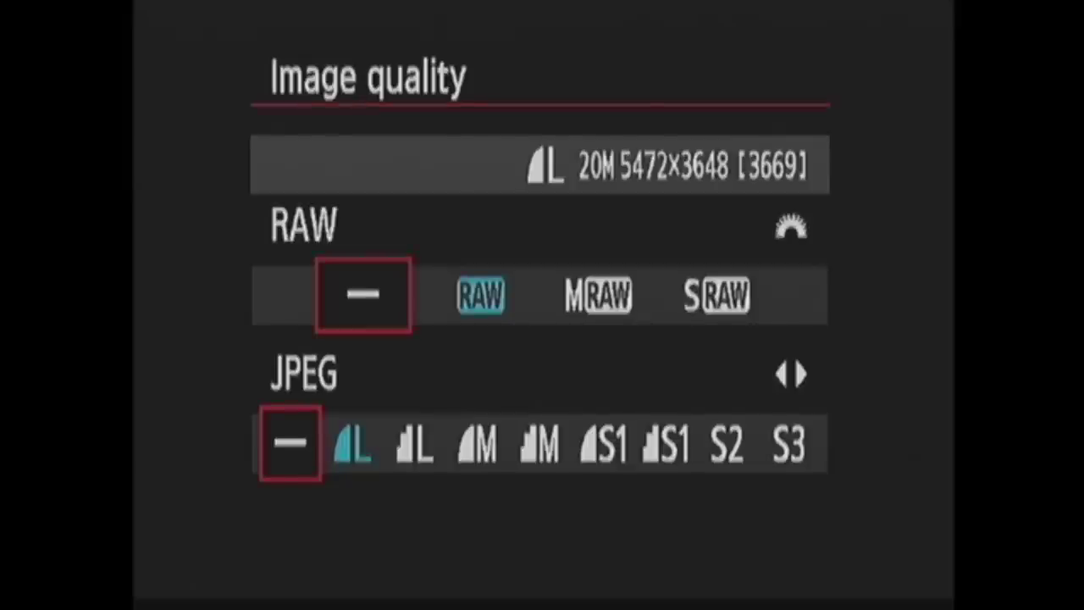
key("Right")
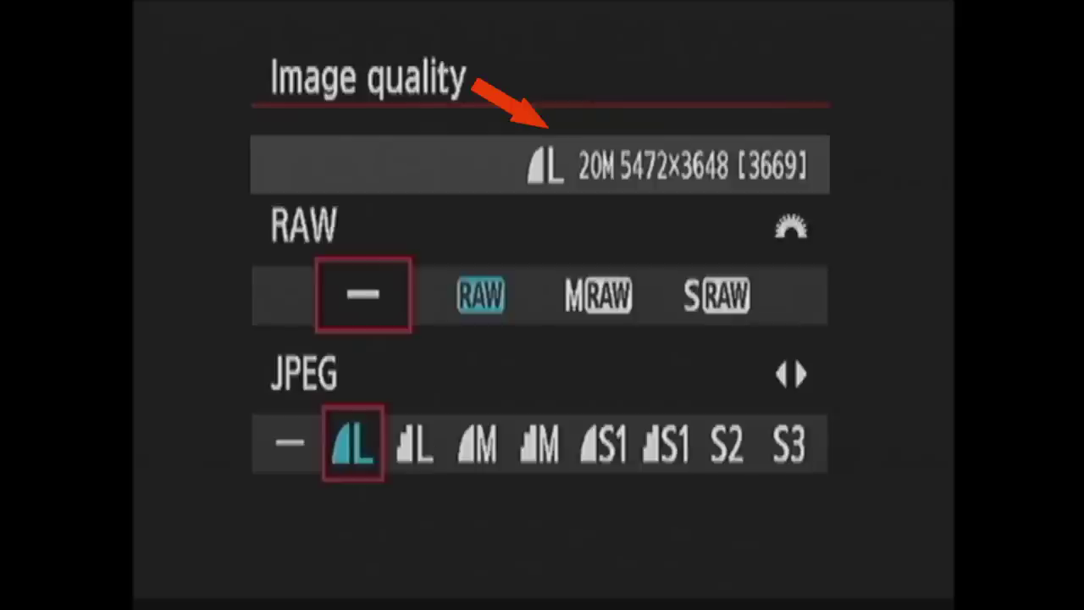
key("Return")
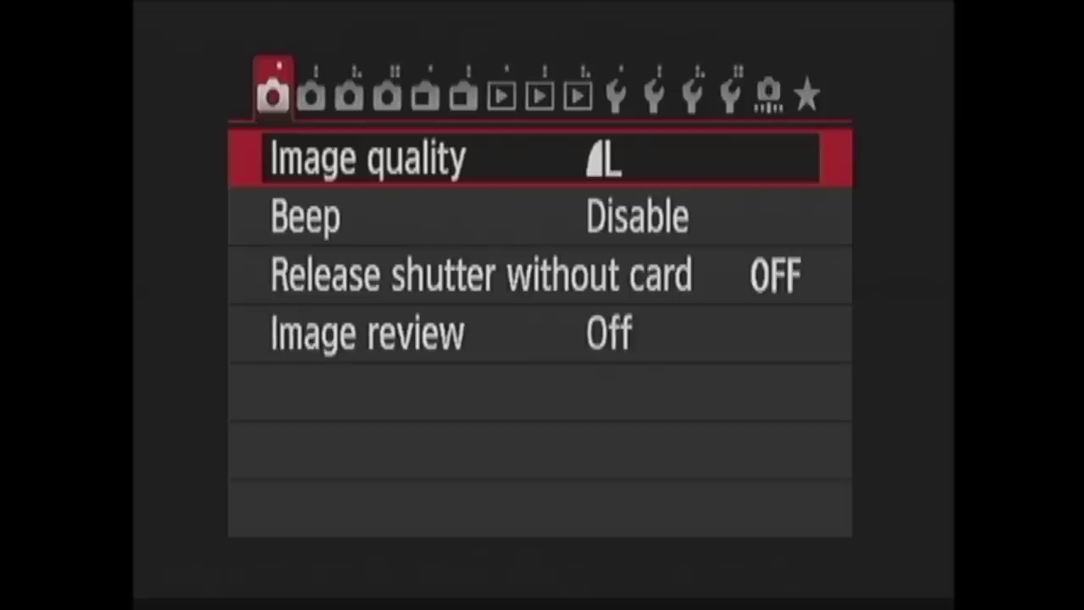
Review the Beep options and confirm Disable.
key("Down")
key("Return")
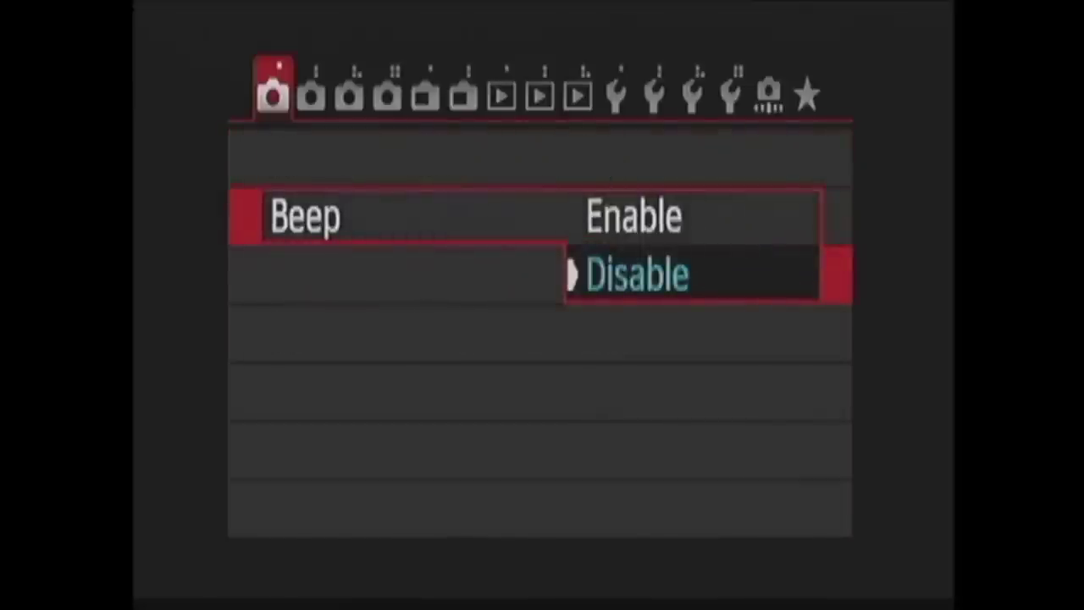
key("Up")
key("Down")
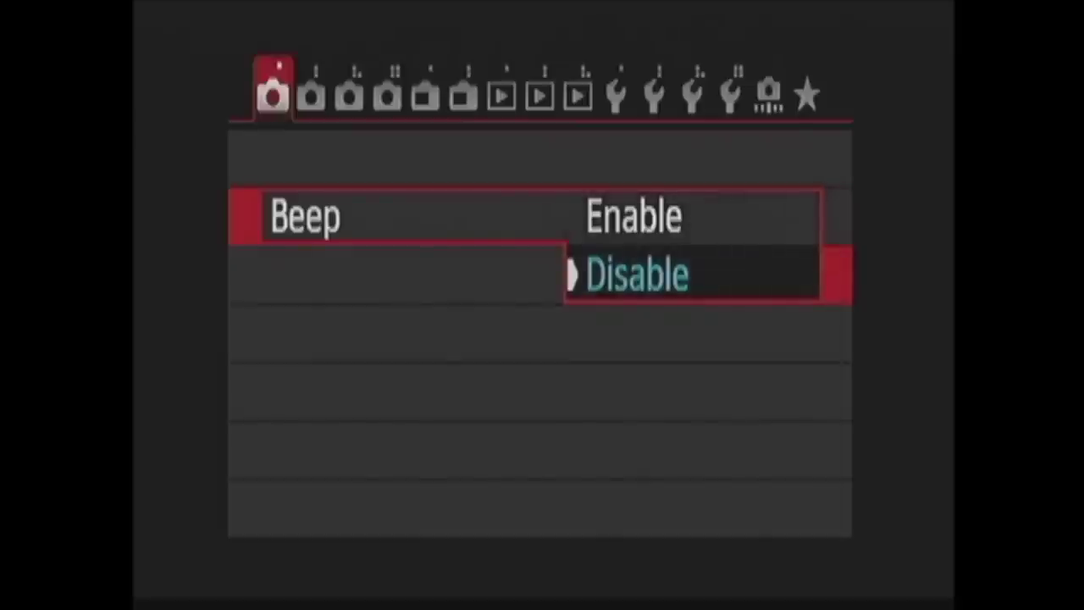
key("Return")
Review the Release shutter without card options and confirm Disable.
key("Down")
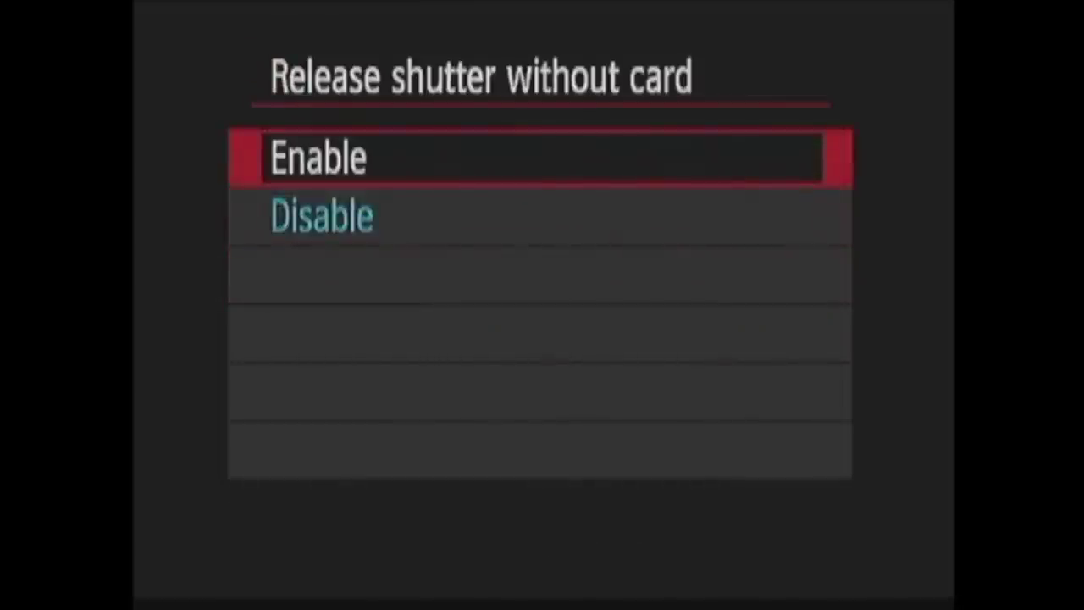
key("Down")
key("Return")
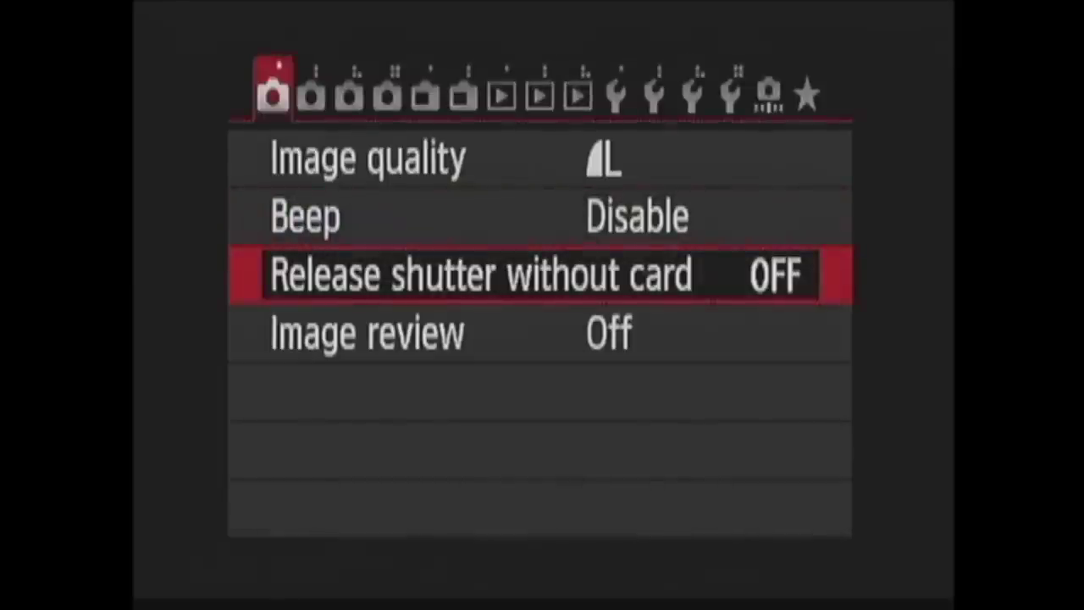
Go through the Image review durations from 2 sec. to Hold and confirm Off.
key("Down")
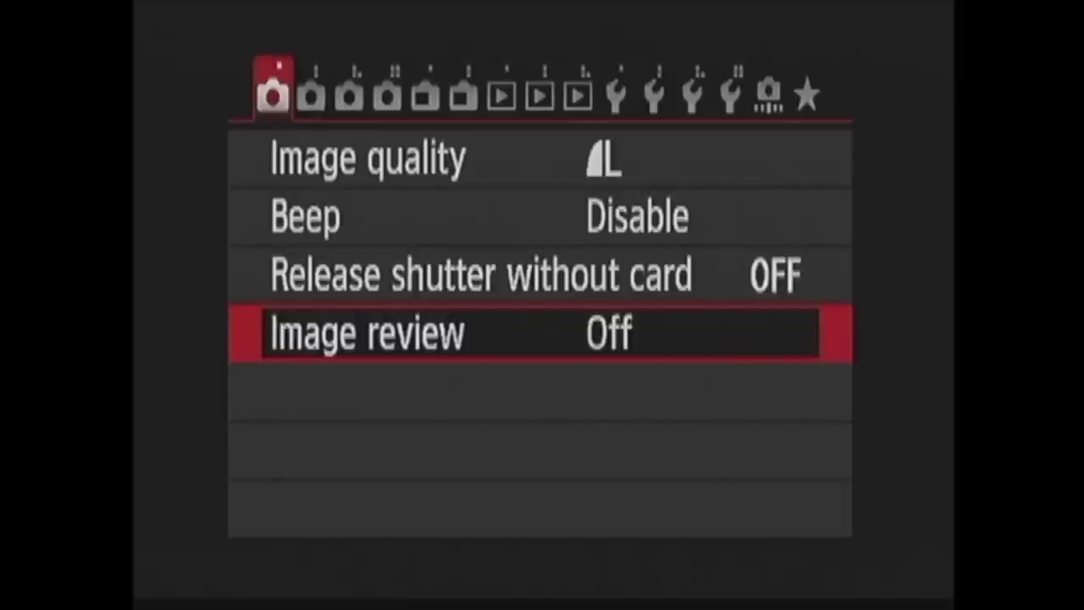
key("Return")
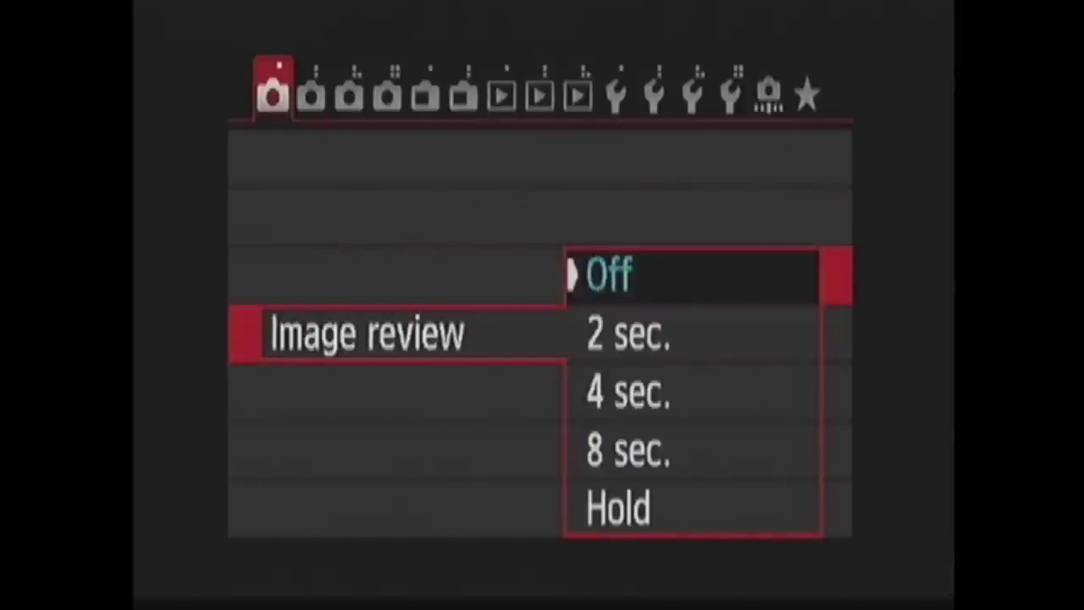
key("Down")
key("Down")
key("Down")
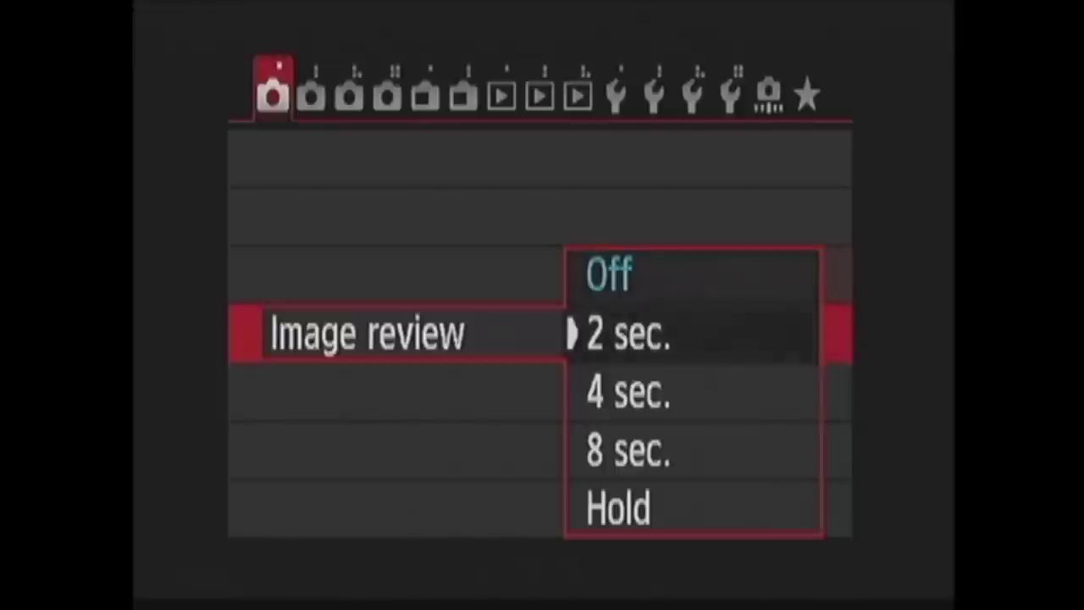
key("Down")
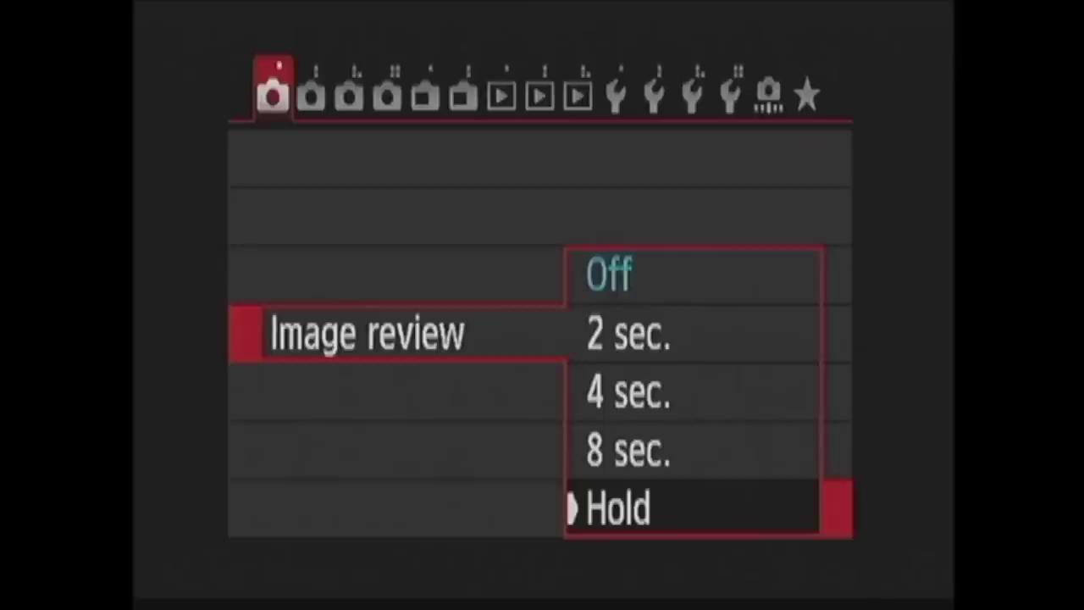
key("Down")
key("Return")
Open the Lens aberration correction settings on the second shooting settings page.
key("Down")
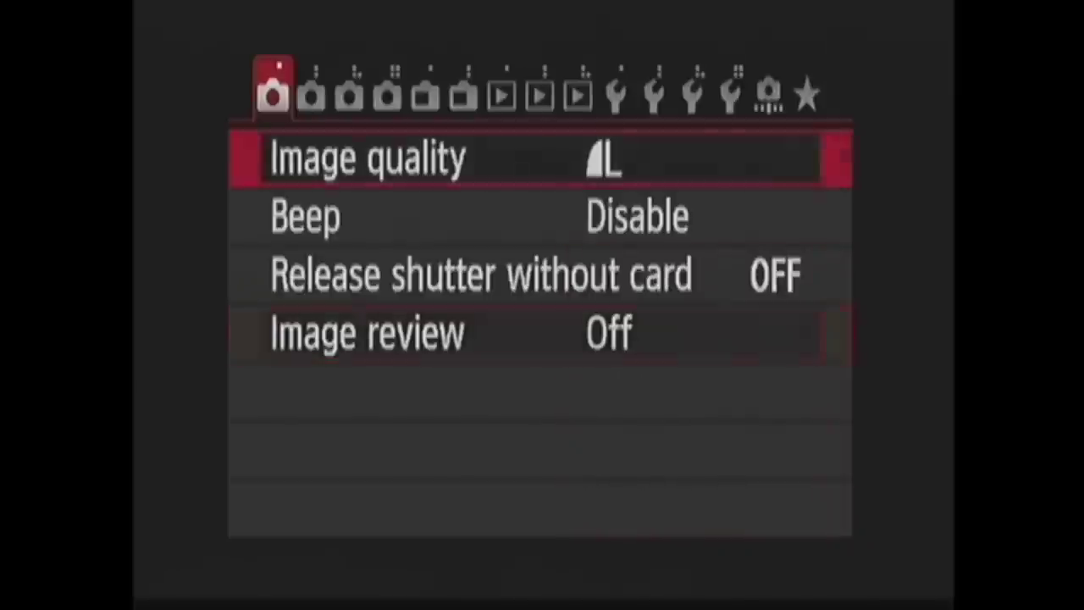
key("Right")
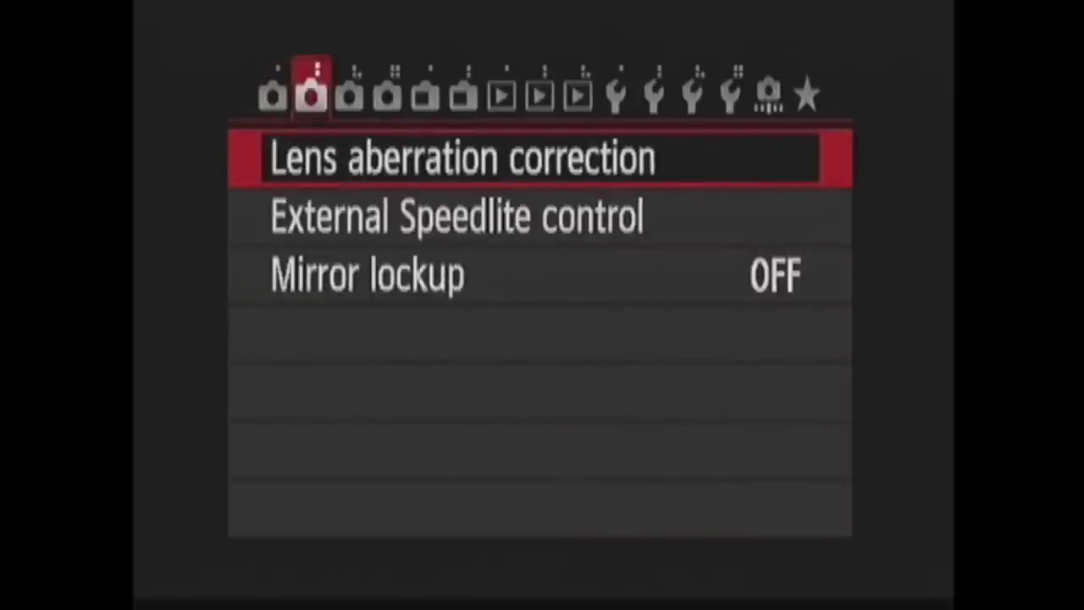
key("Return")
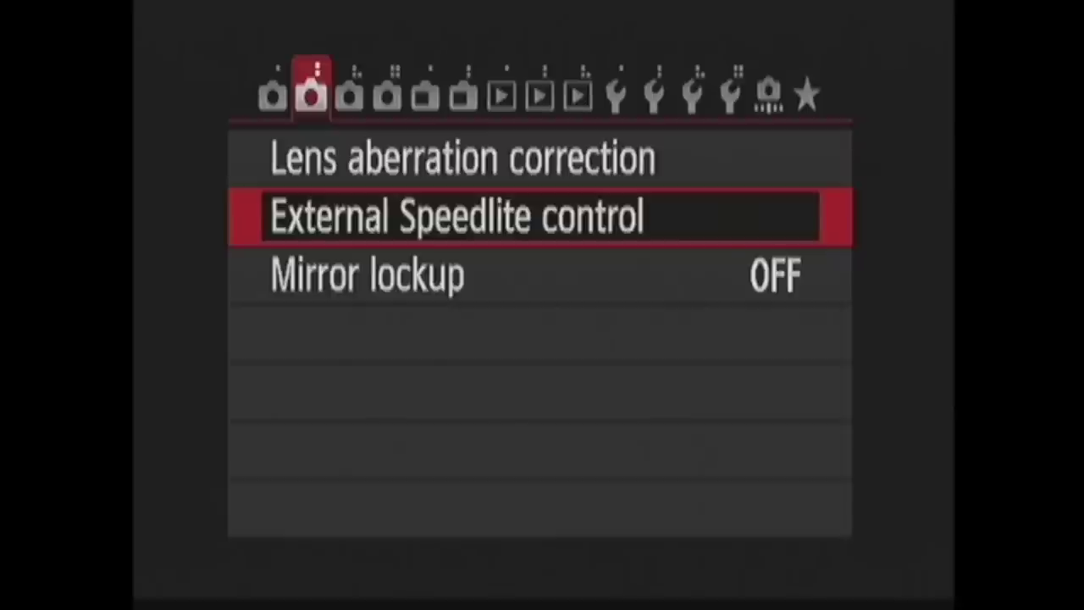
Review the Flash firing options under External Speedlite control and confirm Enable.
key("Return")
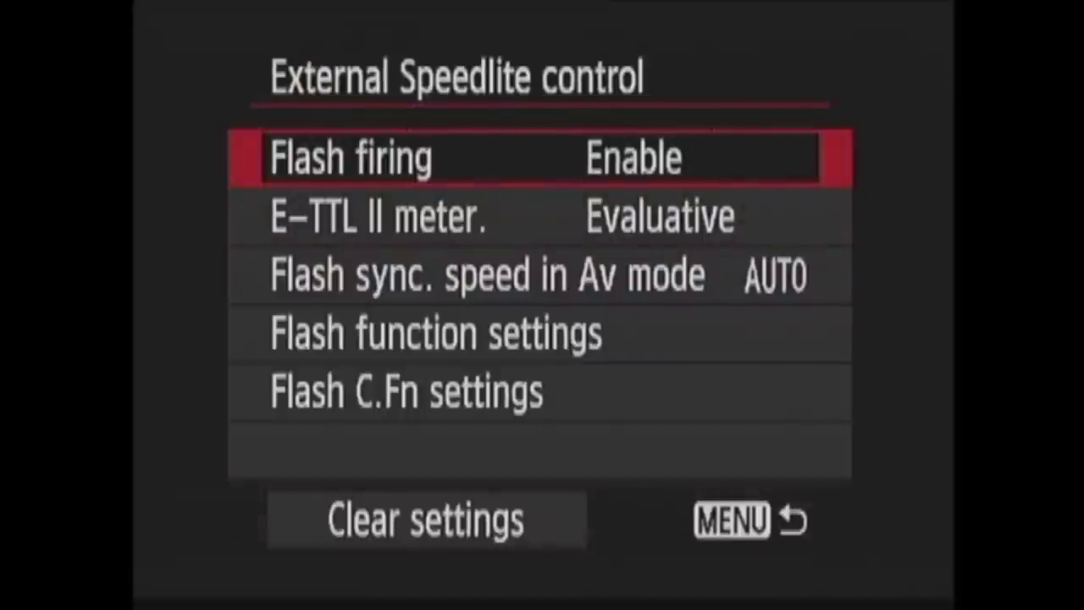
key("Return")
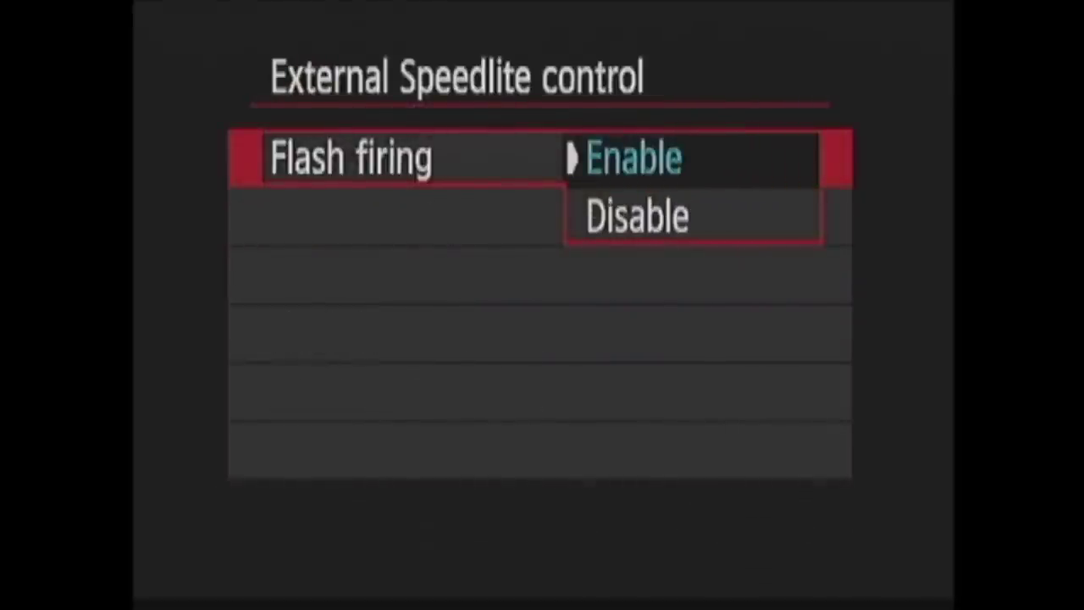
key("Down")
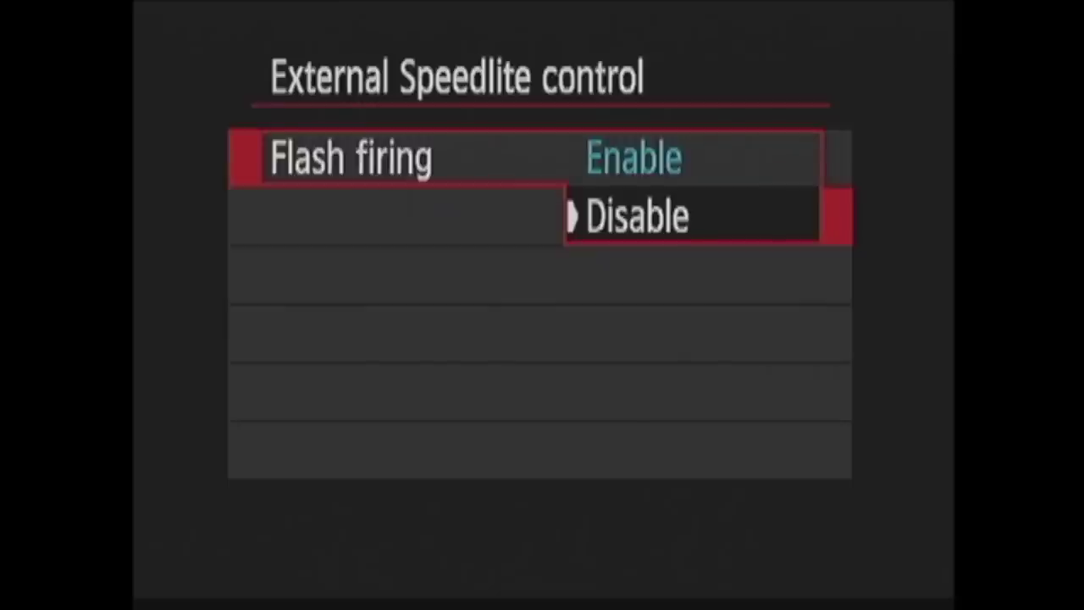
key("Up")
key("Return")
Review the E-TTL II metering options and confirm Evaluative.
key("Down")
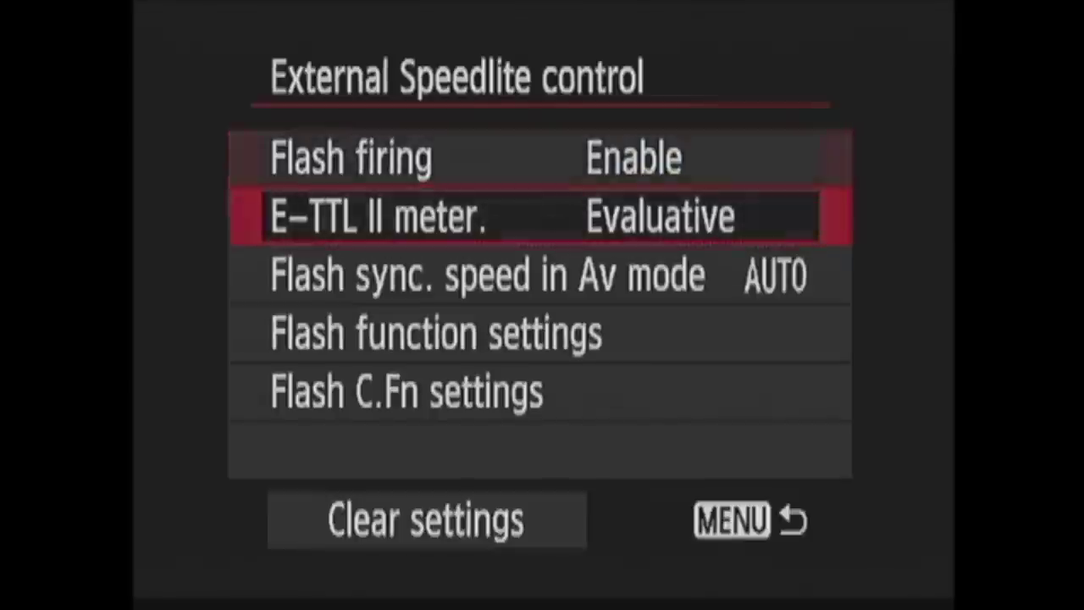
key("Return")
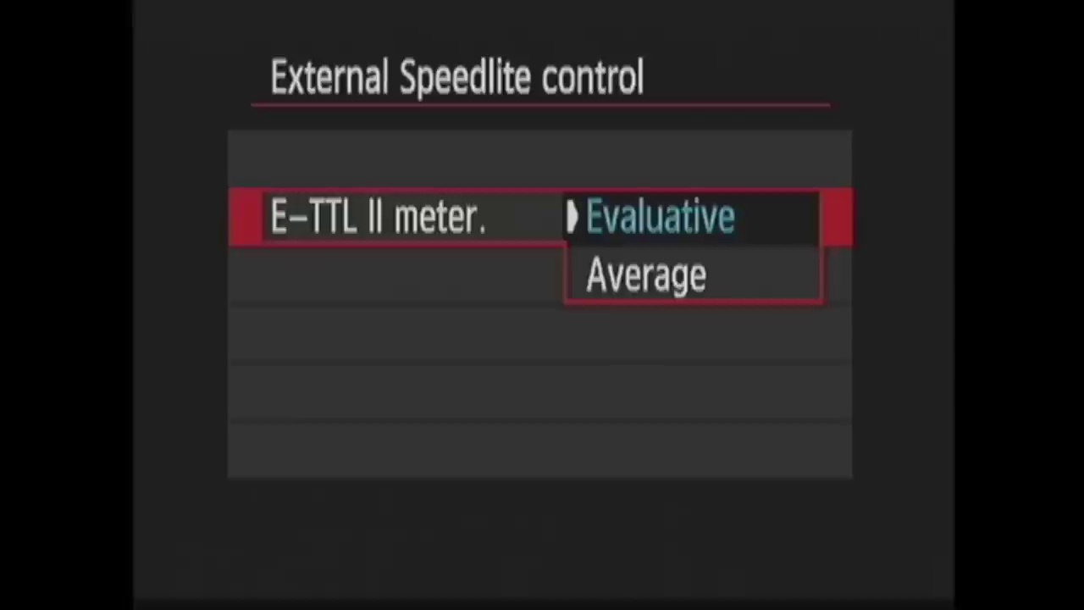
key("Down")
key("Up")
key("Return")
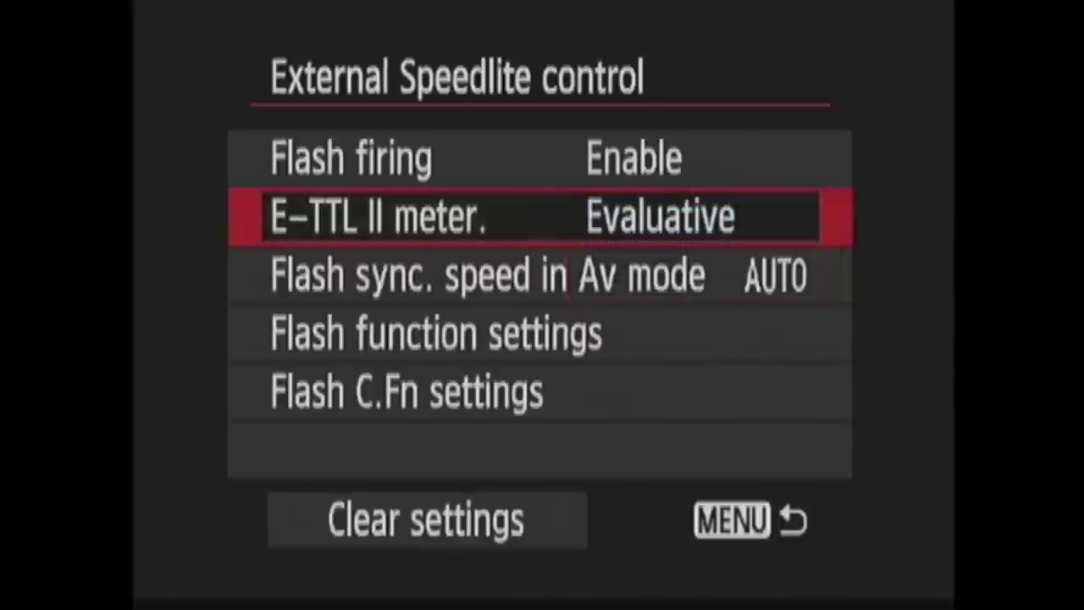
View the options for Flash sync. speed in Av mode and confirm AUTO.
key("Down")
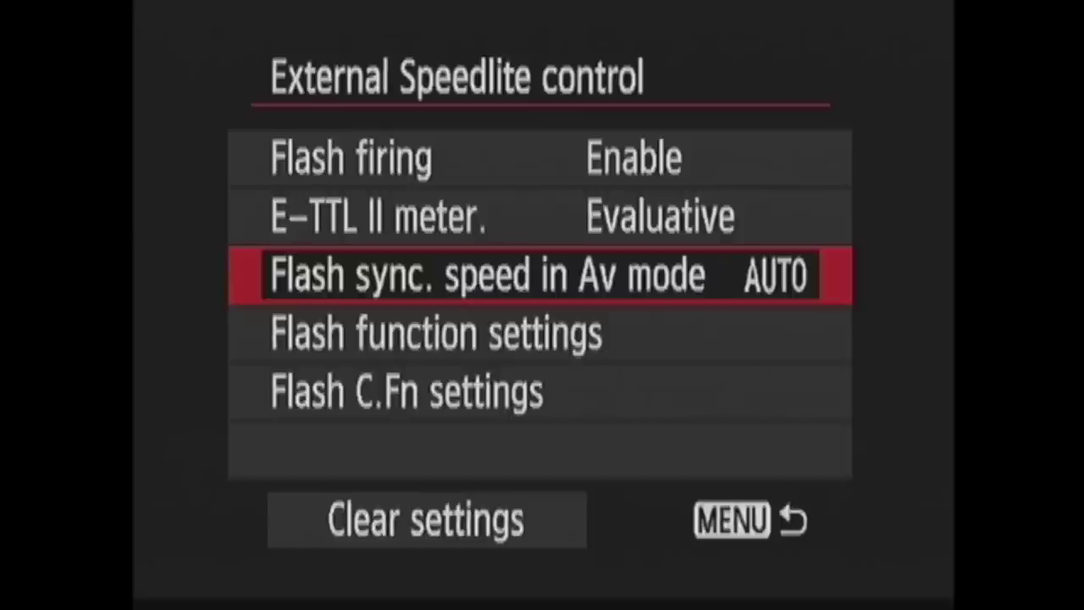
key("Return")
key("Return")
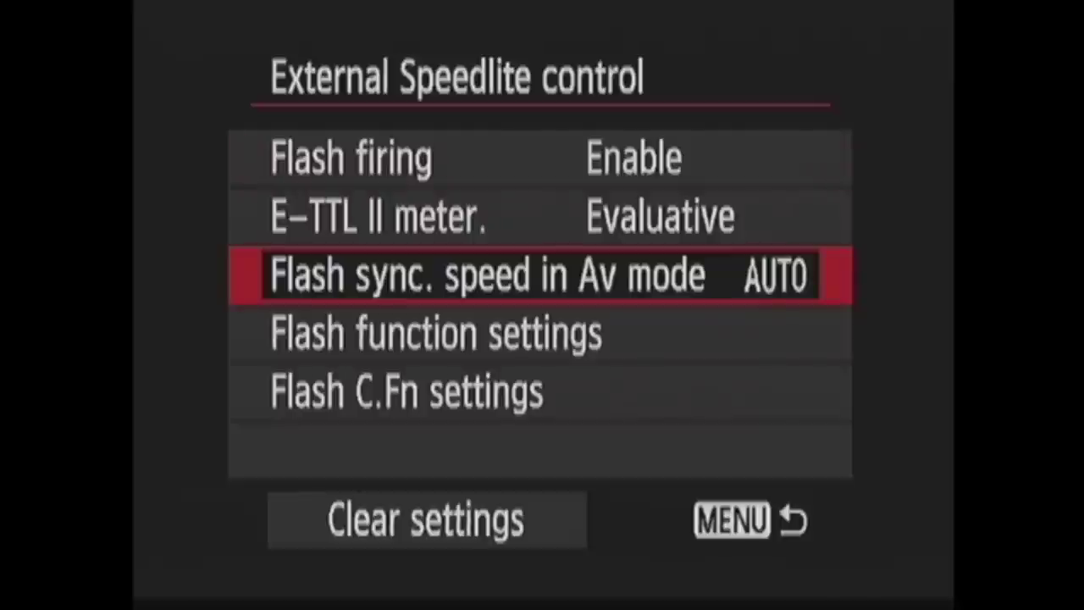
Look over the Flash function, Flash C.Fn and Clear settings entries, and leave External Speedlite control.
key("Down")
key("Down")
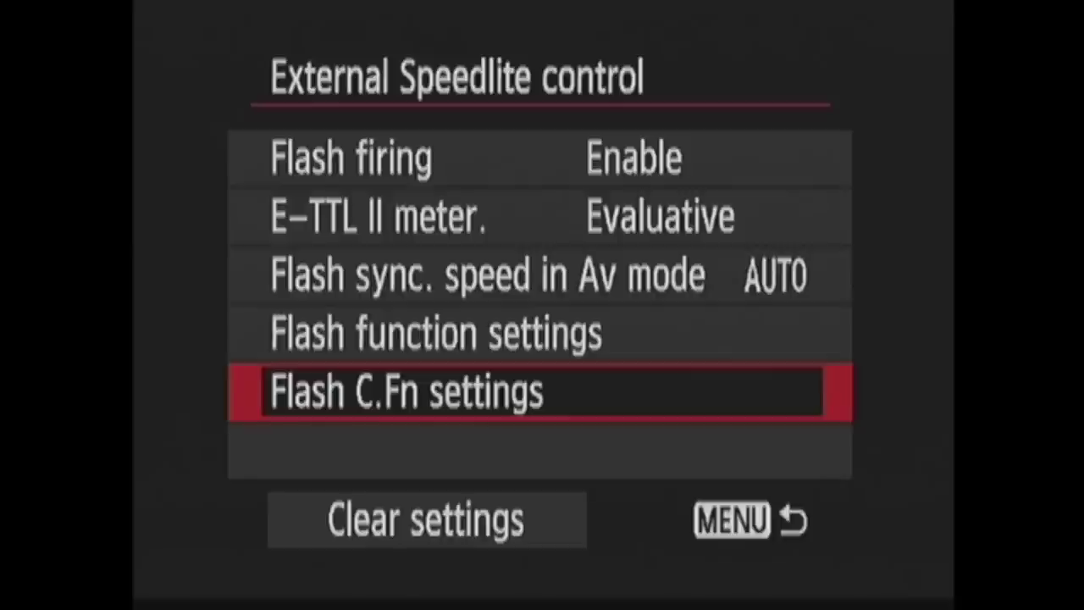
key("Down")
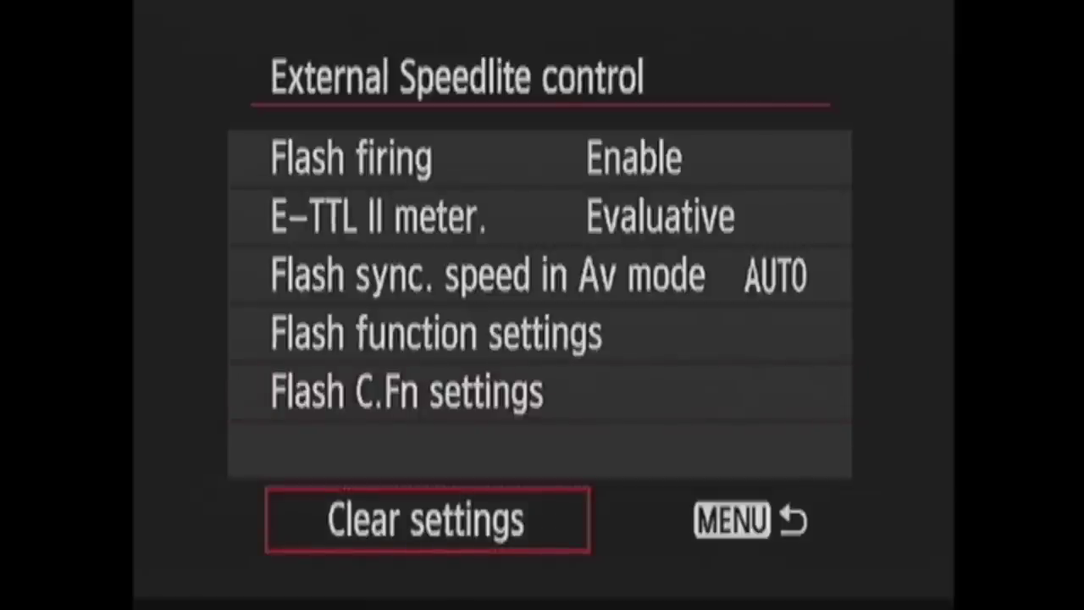
key("Down")
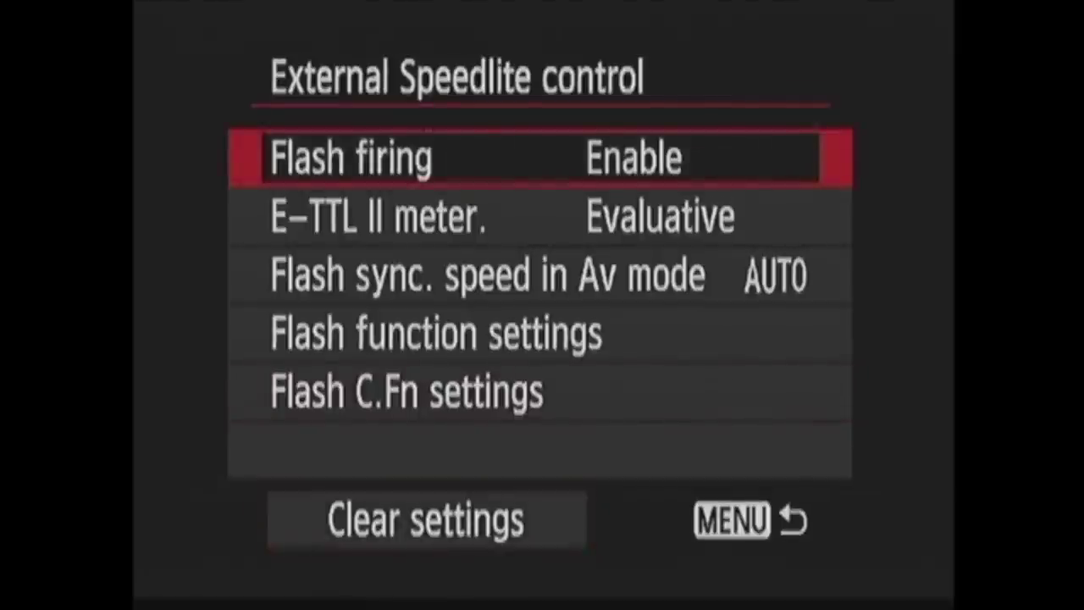
key("Escape")
Review the Mirror lockup options and confirm OFF.
key("Down")
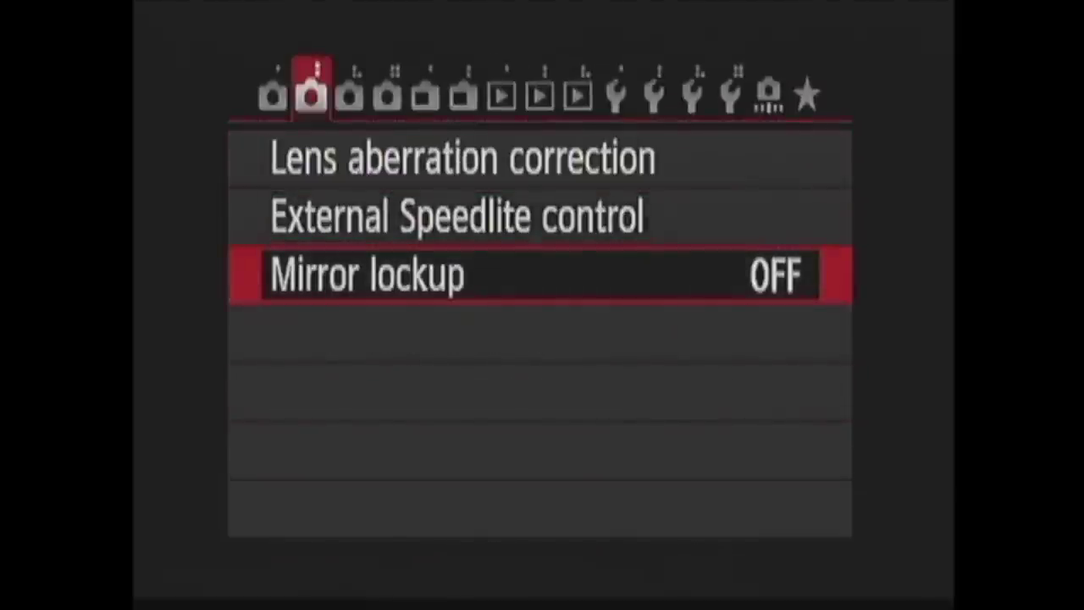
key("Return")
key("Right")
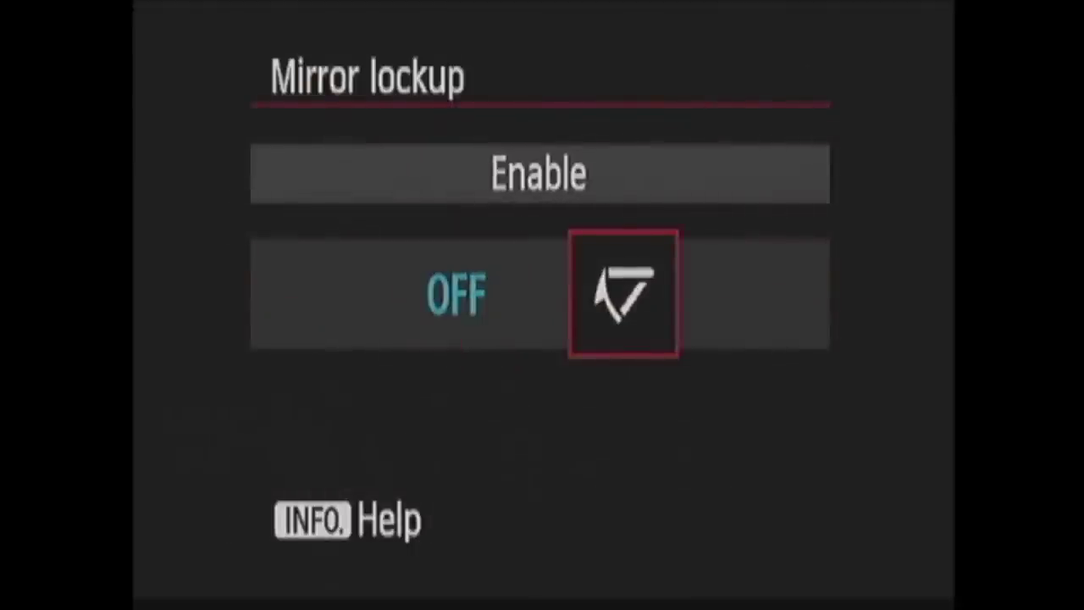
key("Left")
key("Return")
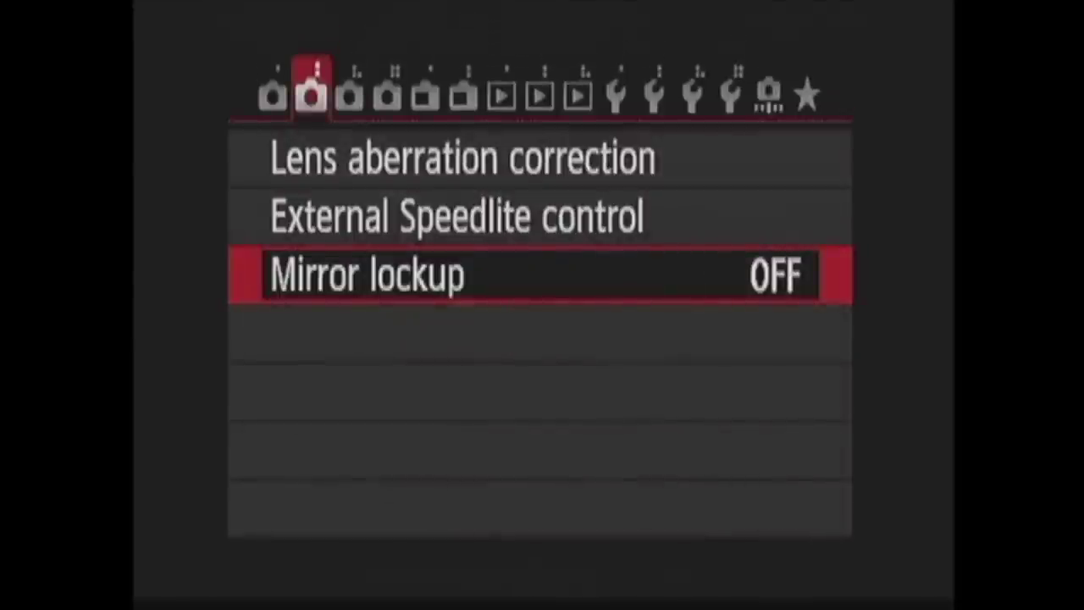
Try a brighter exposure compensation in the Expo.comp./AEB setting, then bring it back to 0.
key("Down")
key("Right")
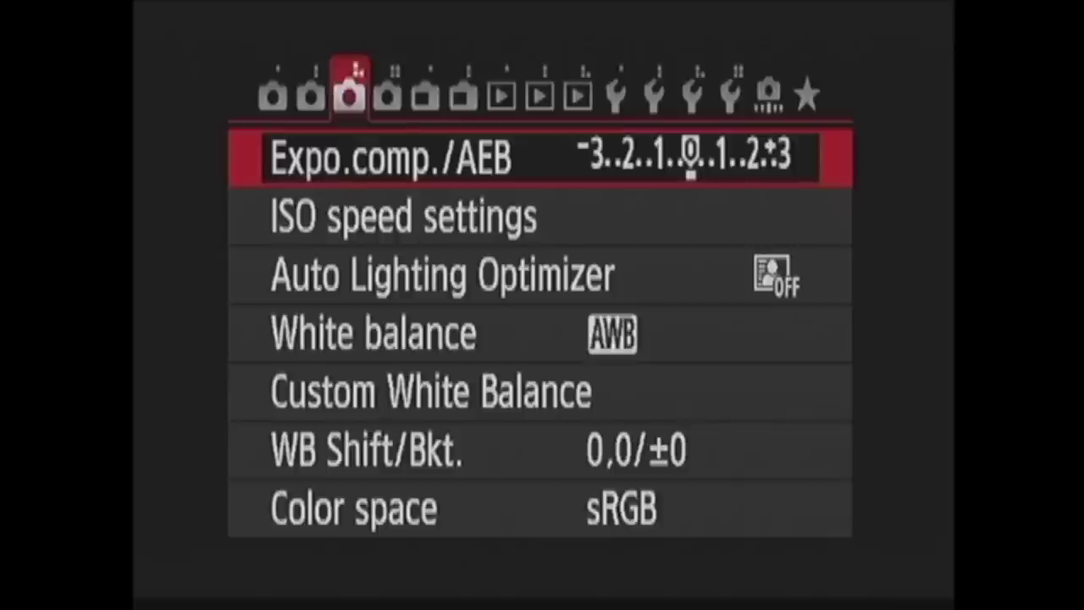
key("Return")
key("Right")
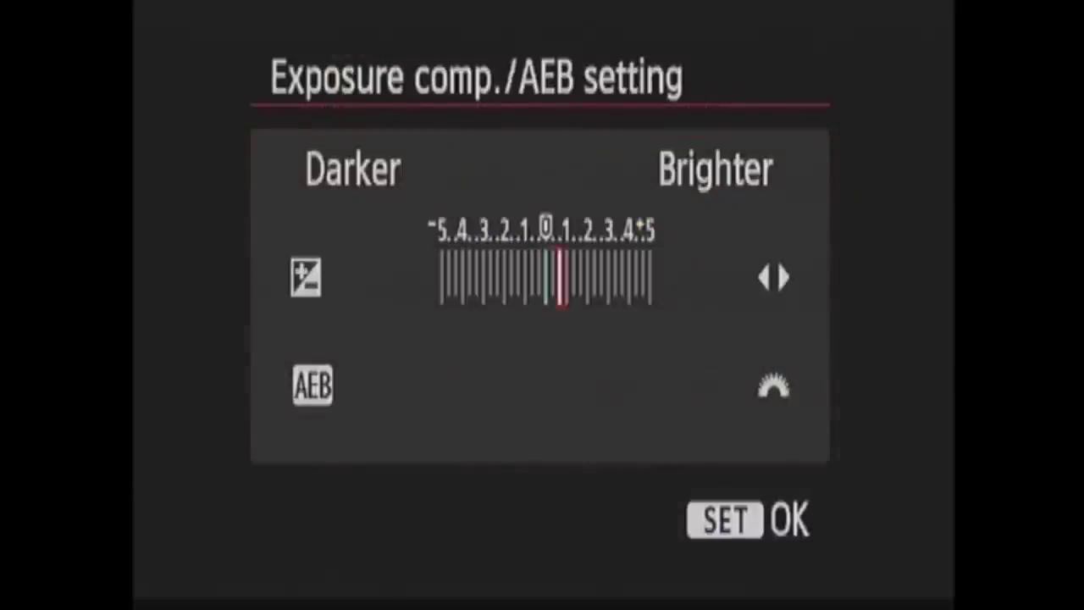
key("Right")
key("Left")
key("Left")
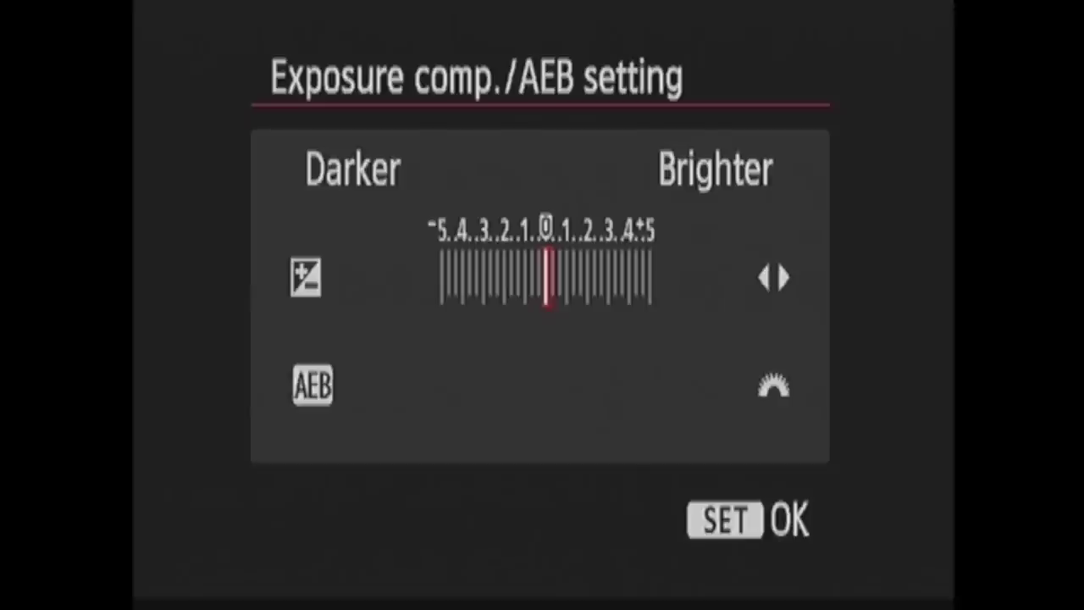
Try an auto exposure bracket of ±2/3 stop, clear the bracketing again and confirm the setting.
scroll(546, 385, "down", 1)
scroll(546, 385, "down", 2)
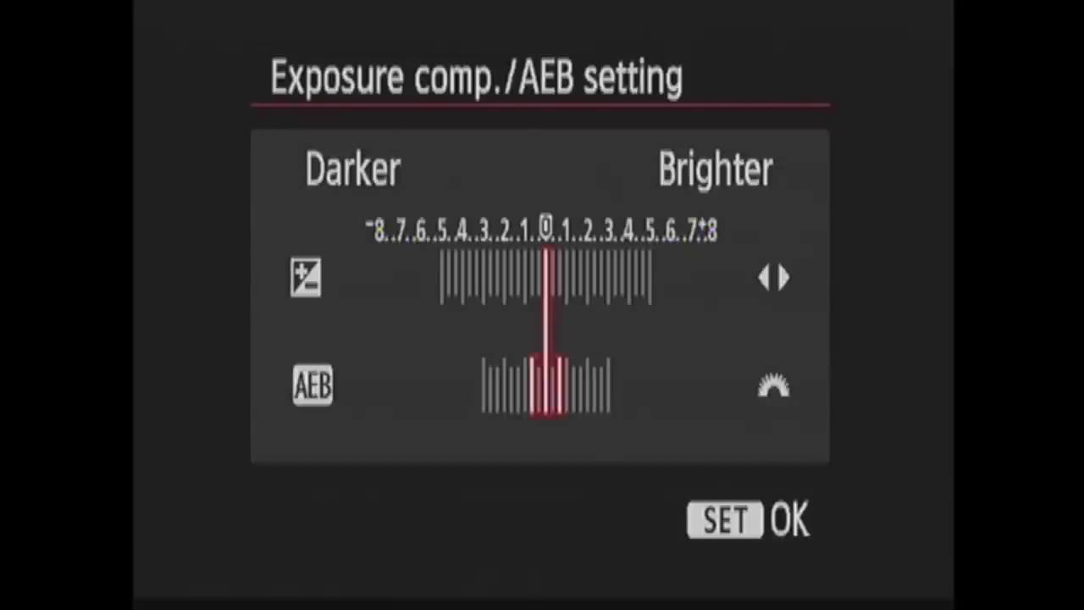
scroll(546, 385, "up", 1)
scroll(546, 385, "up", 1)
scroll(546, 385, "up", 1)
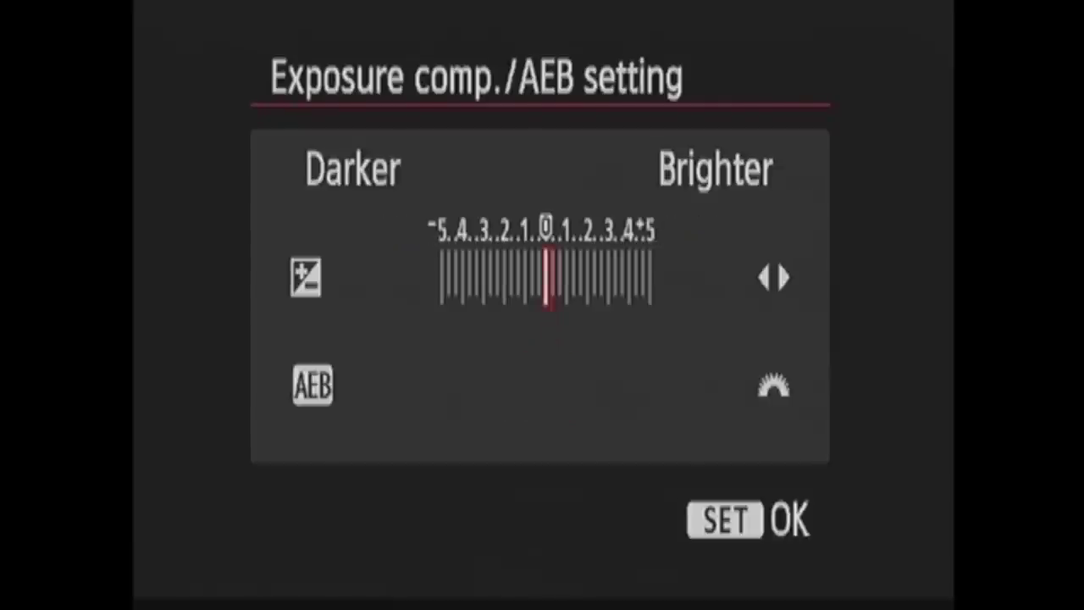
key("Return")
In ISO speed settings, try an ISO speed of 125, then return to Auto and confirm.
key("Down")
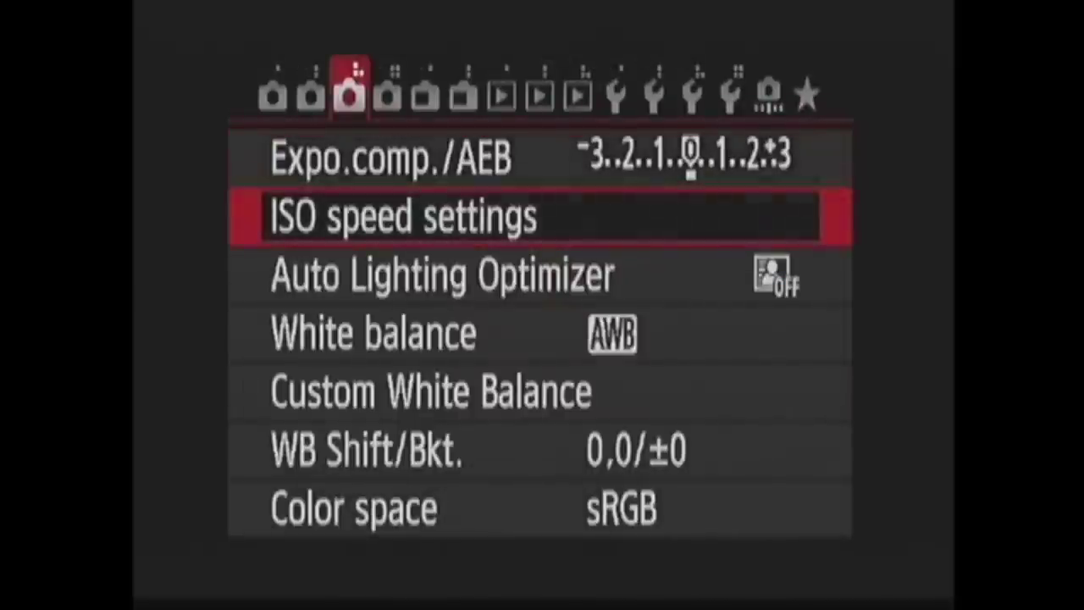
key("Return")
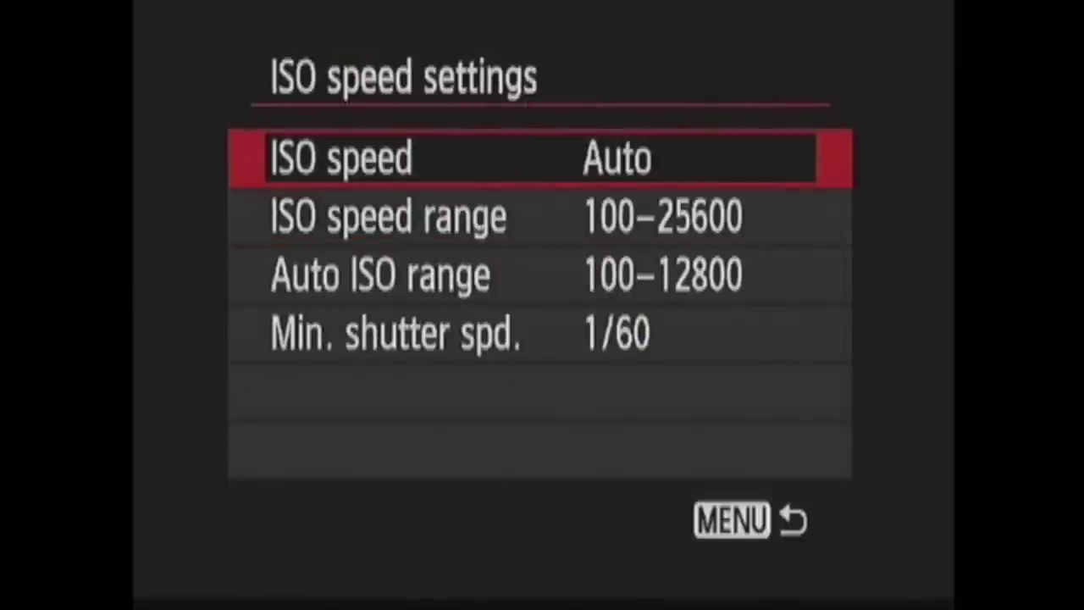
key("Return")
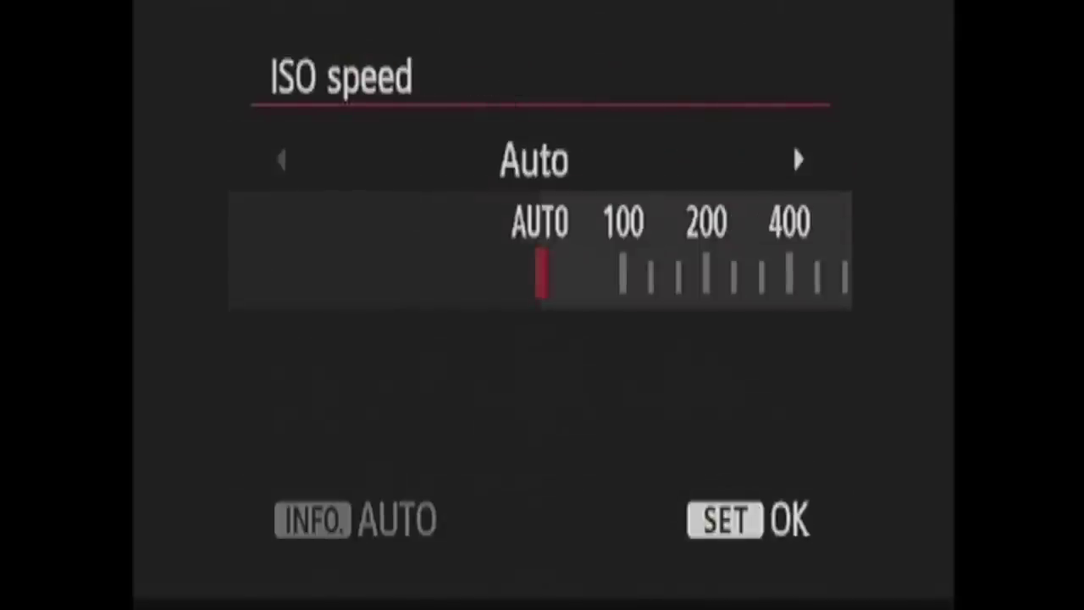
key("Right")
key("Right")
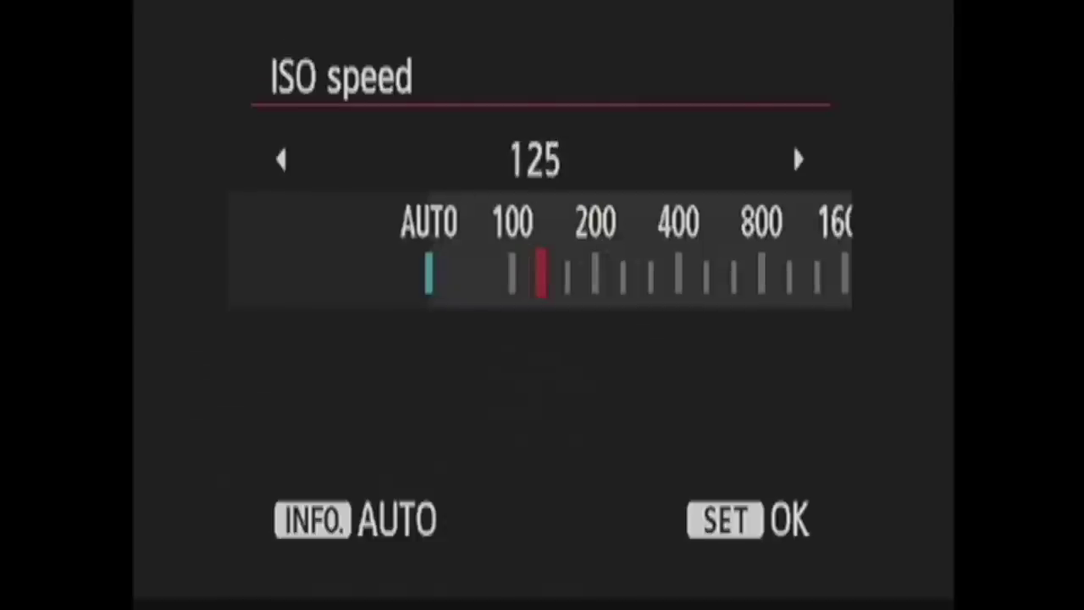
key("Left")
key("Left")
key("Return")
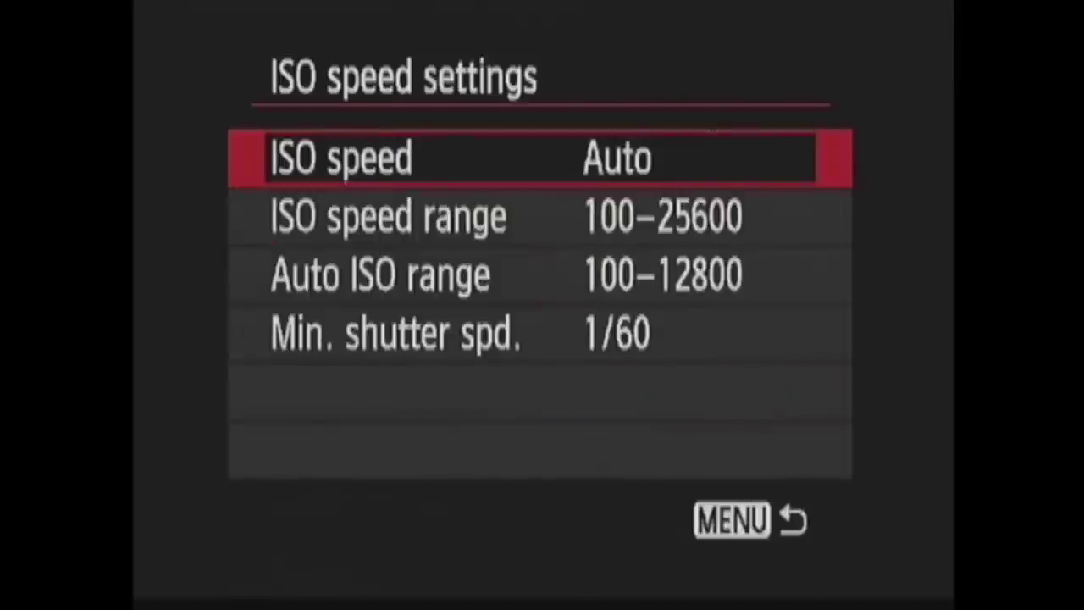
Try L(50) as the minimum of the ISO speed range, then return it to 100 and confirm.
key("Down")
key("Return")
key("Return")
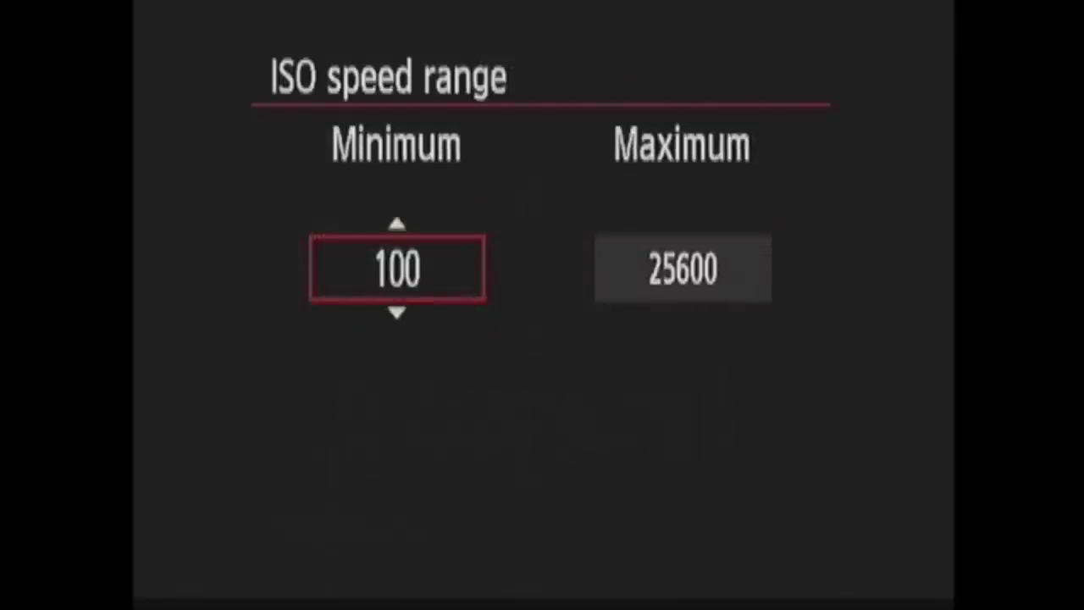
key("Down")
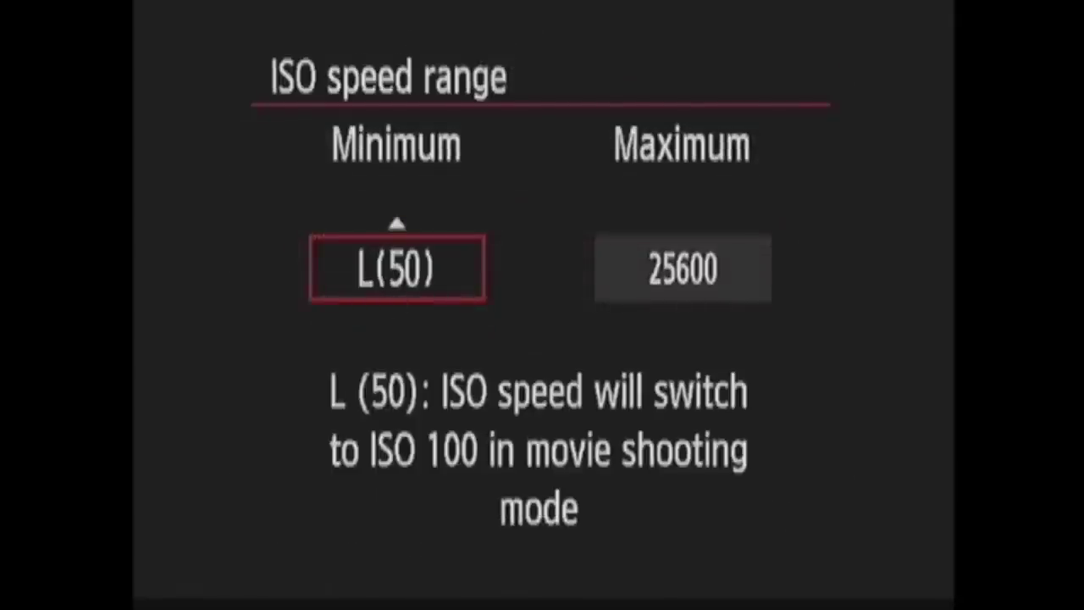
key("Up")
key("Return")
View the minimum and maximum of the Auto ISO range and leave without changing them.
key("Down")
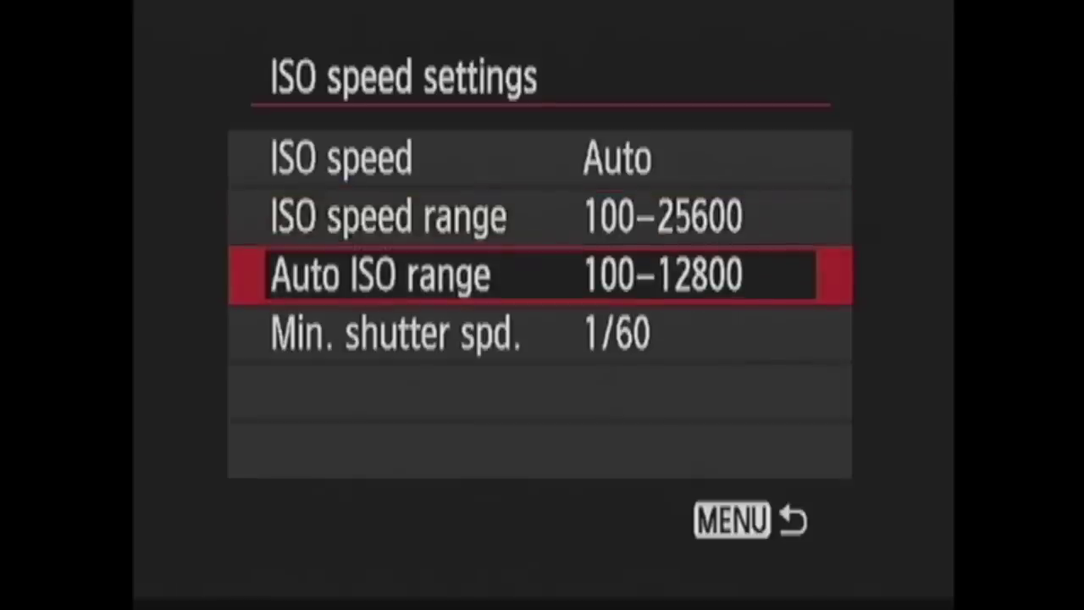
key("Return")
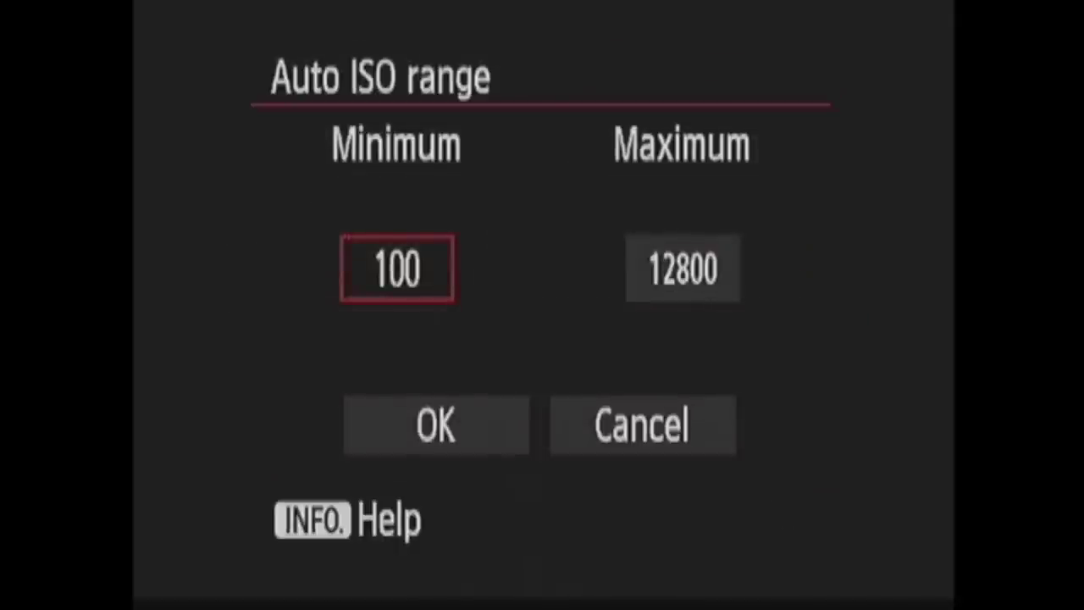
key("Escape")
Review the Min. shutter spd. choices, confirm 1/60 and leave the ISO speed settings.
key("Down")
key("Return")
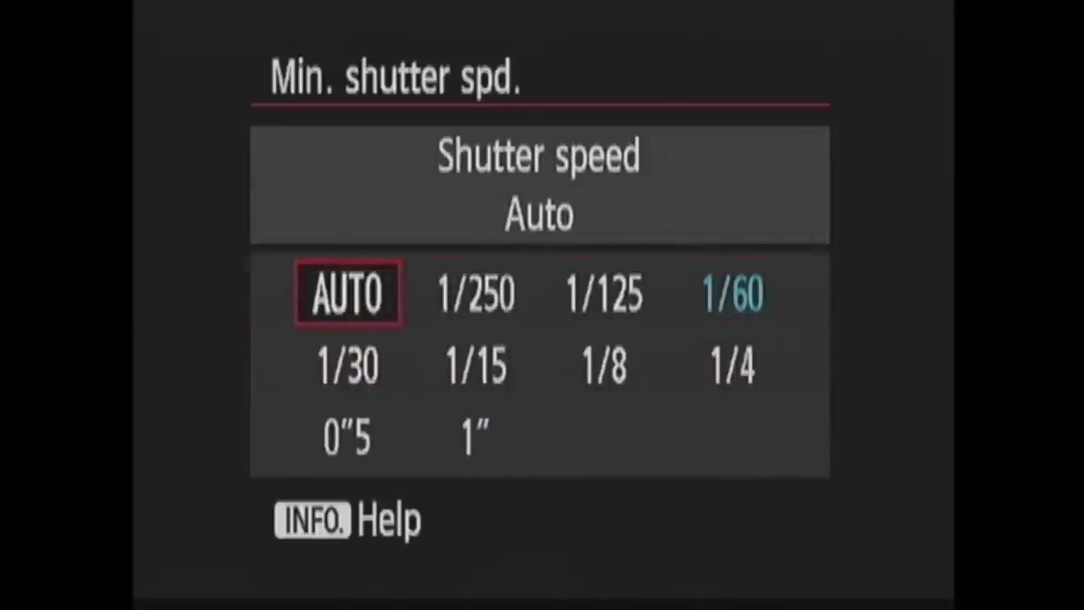
key("Right")
key("Right")
key("Right")
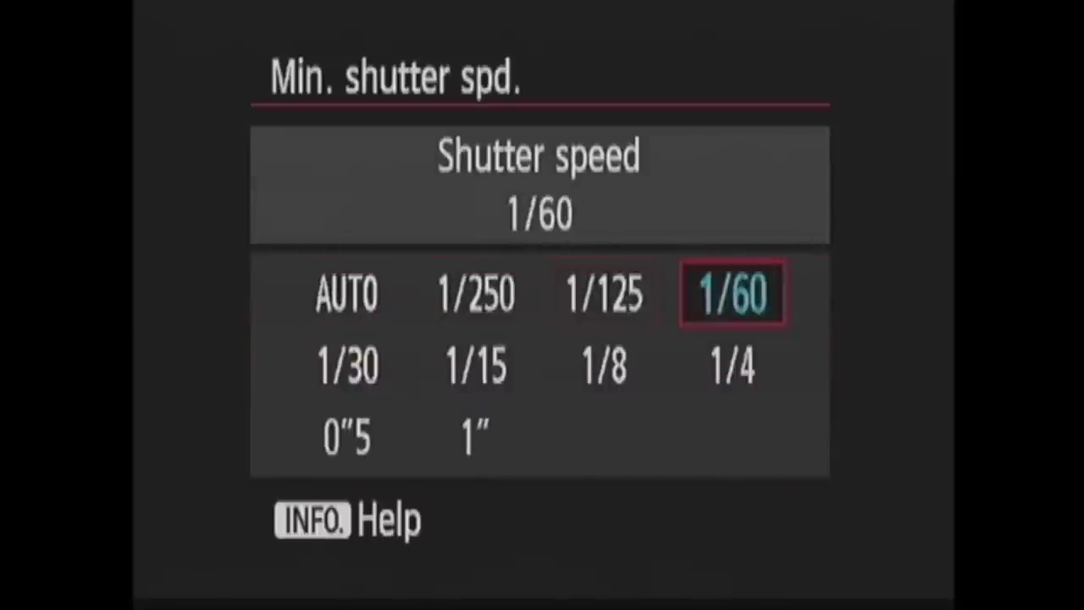
key("Return")
key("Escape")
Go through the Auto Lighting Optimizer levels up to High and confirm Disable.
key("Down")
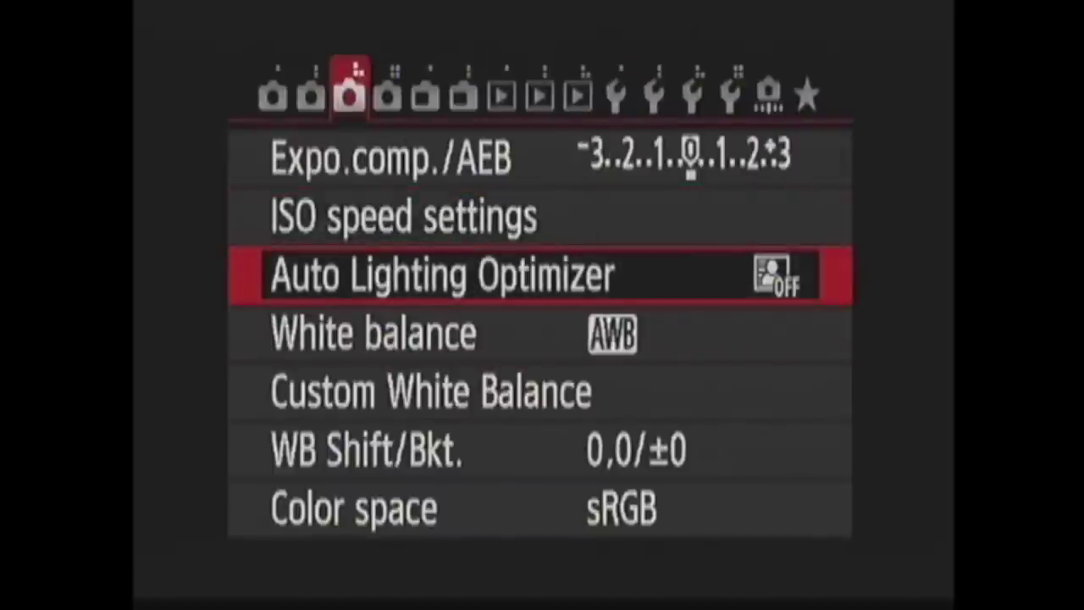
key("Return")
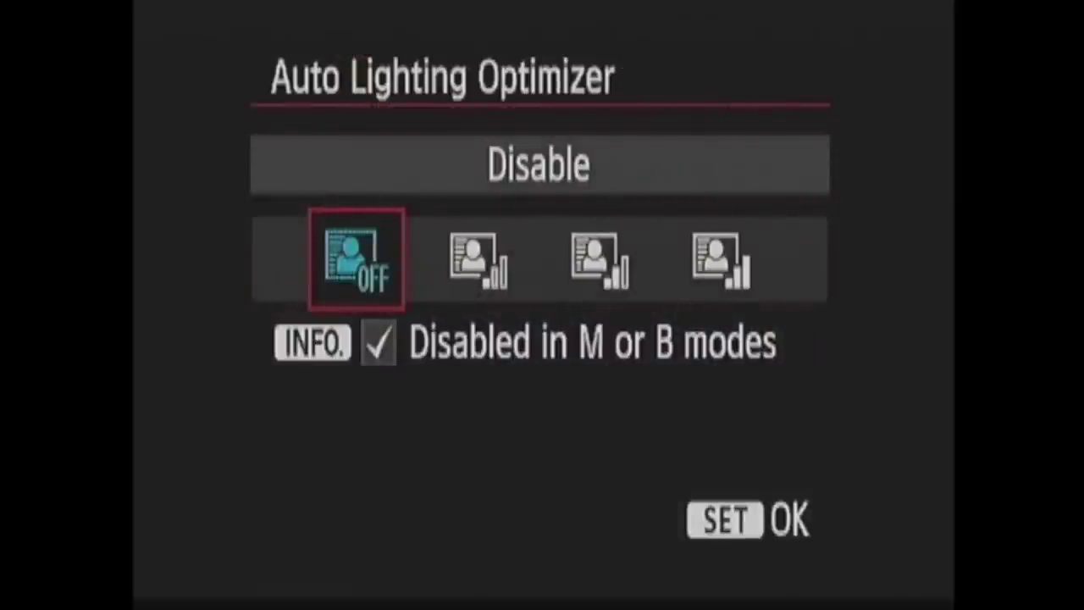
key("Right")
key("Right")
key("Right")
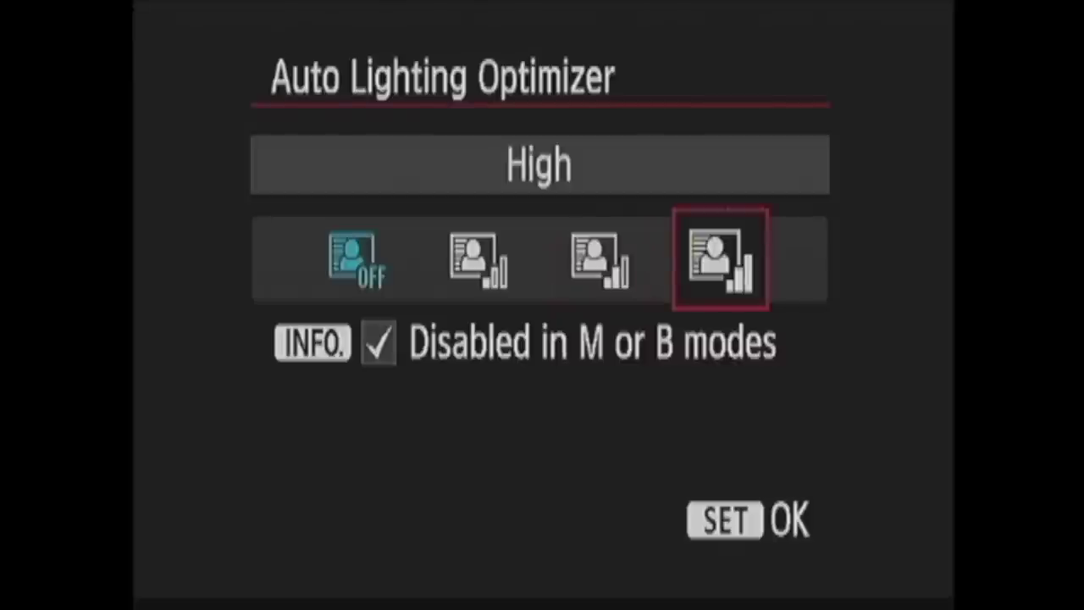
key("Right")
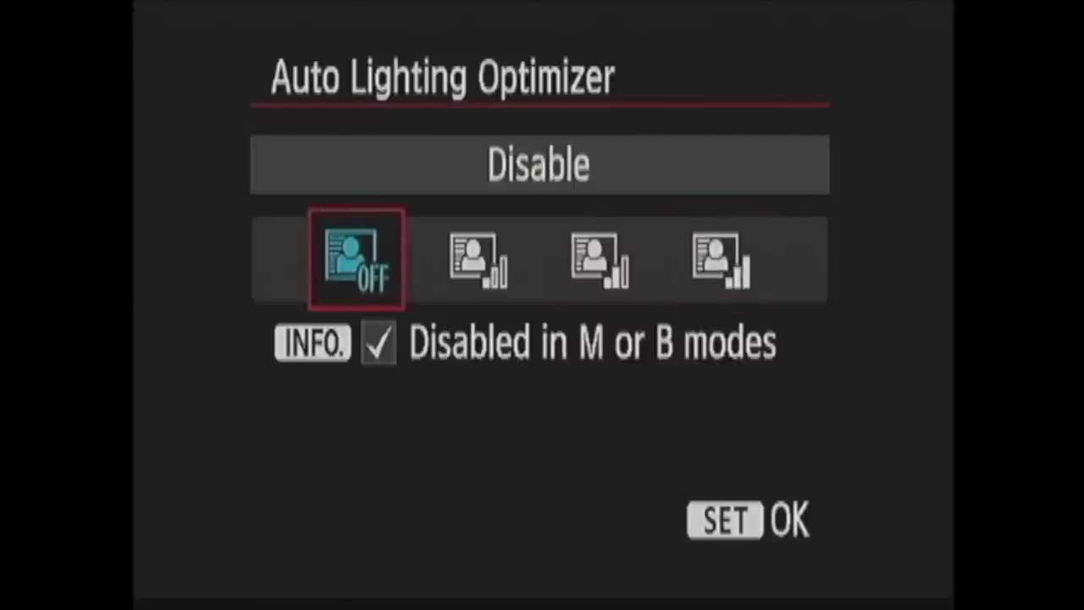
key("Return")
View the White balance presets and confirm Auto.
key("Down")
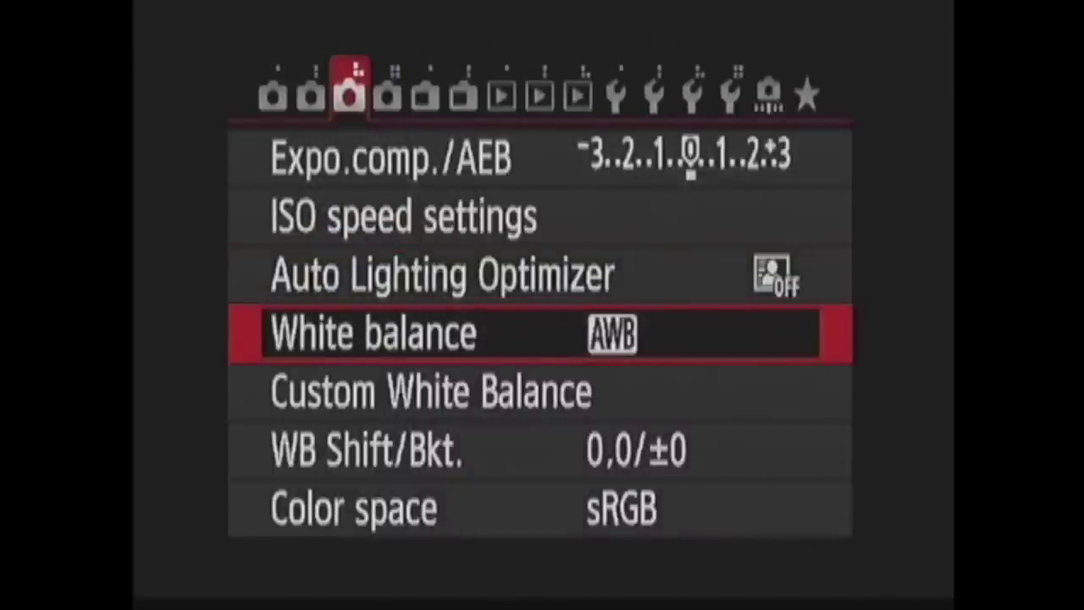
key("Return")
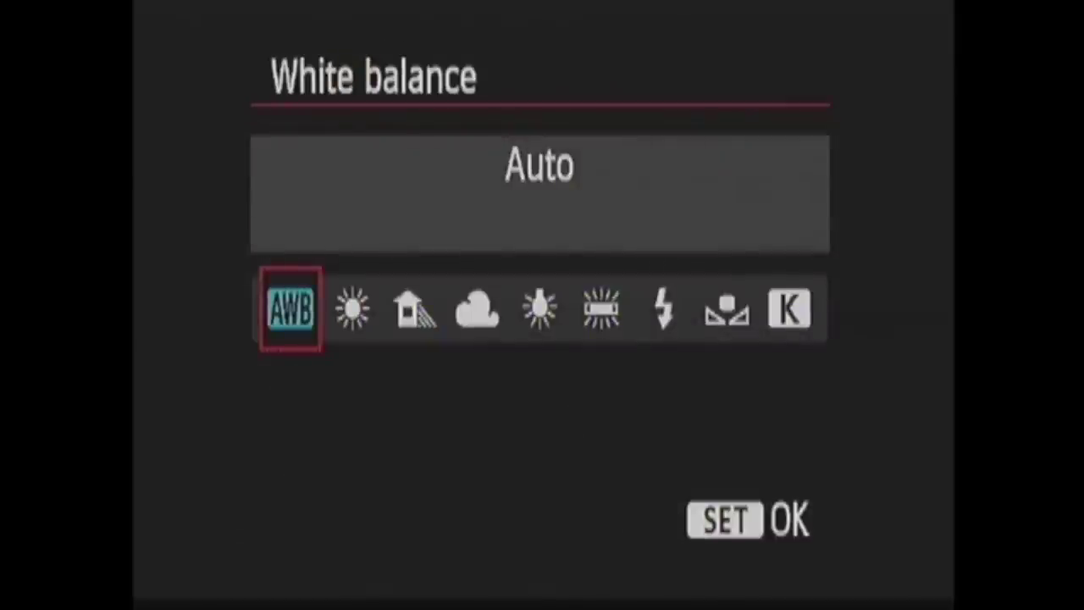
key("Return")
In WB Shift/Bkt., shift the white balance to A2, G2 and add a BA ±1 bracket.
key("Down")
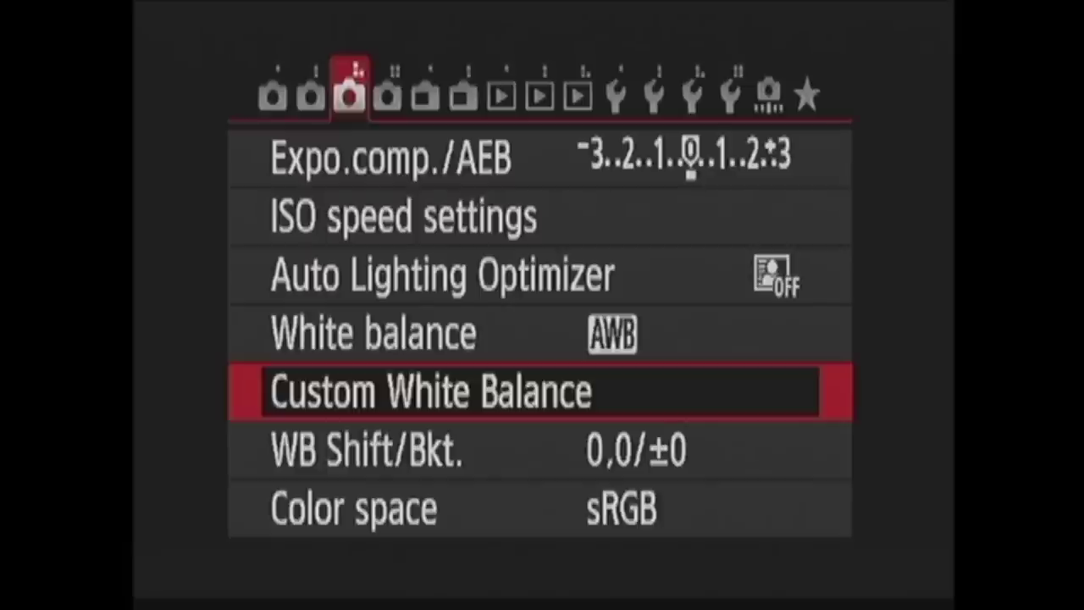
left_click(367, 449)
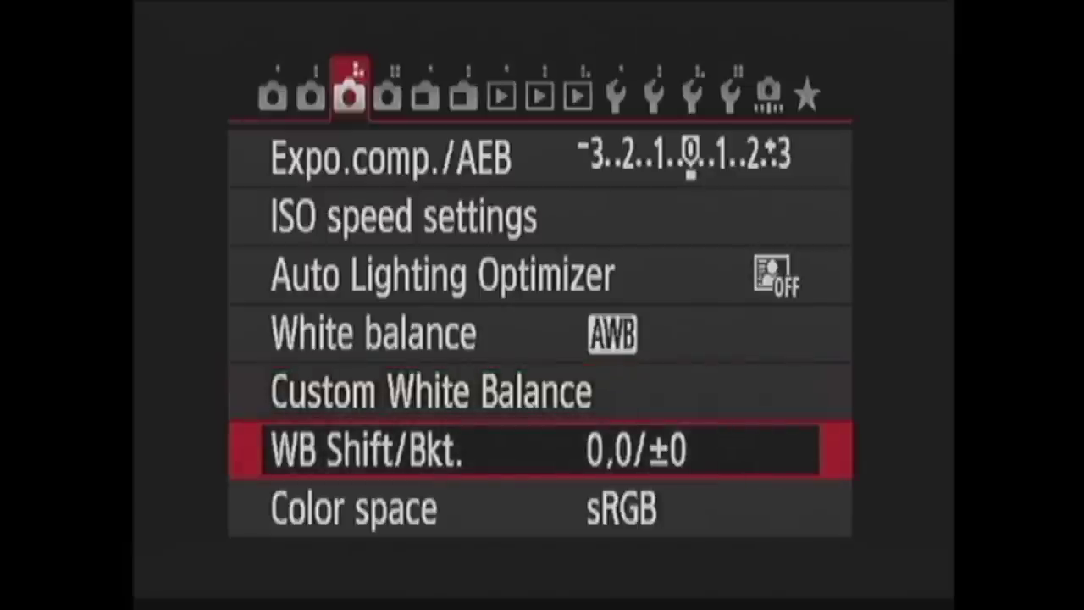
key("Return")
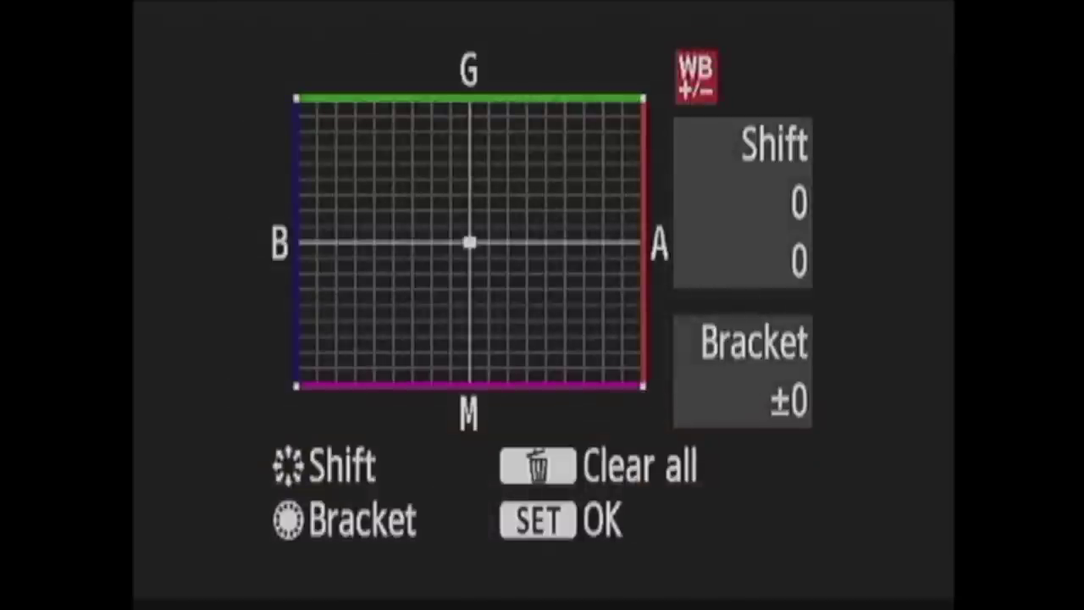
key("Right")
key("Right")
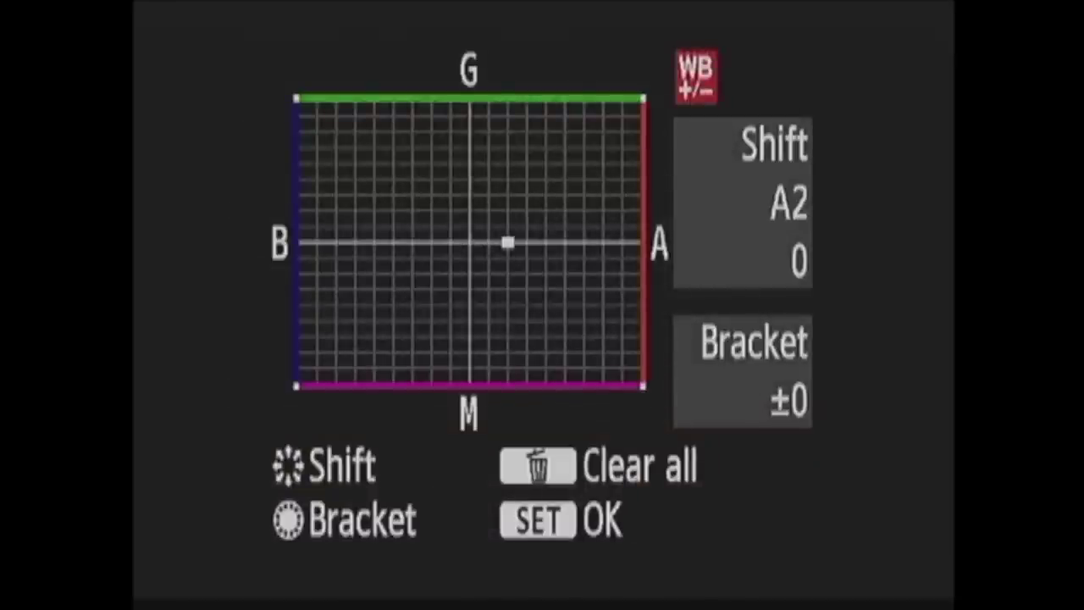
key("Up")
key("Up")
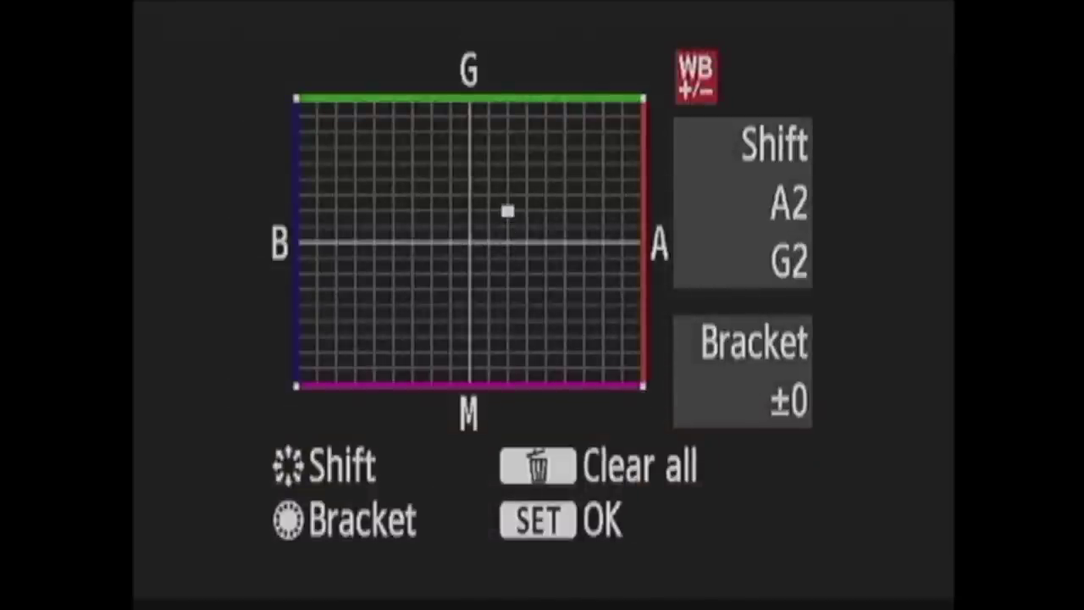
scroll(506, 211, "down", 2)
scroll(506, 211, "up", 1)
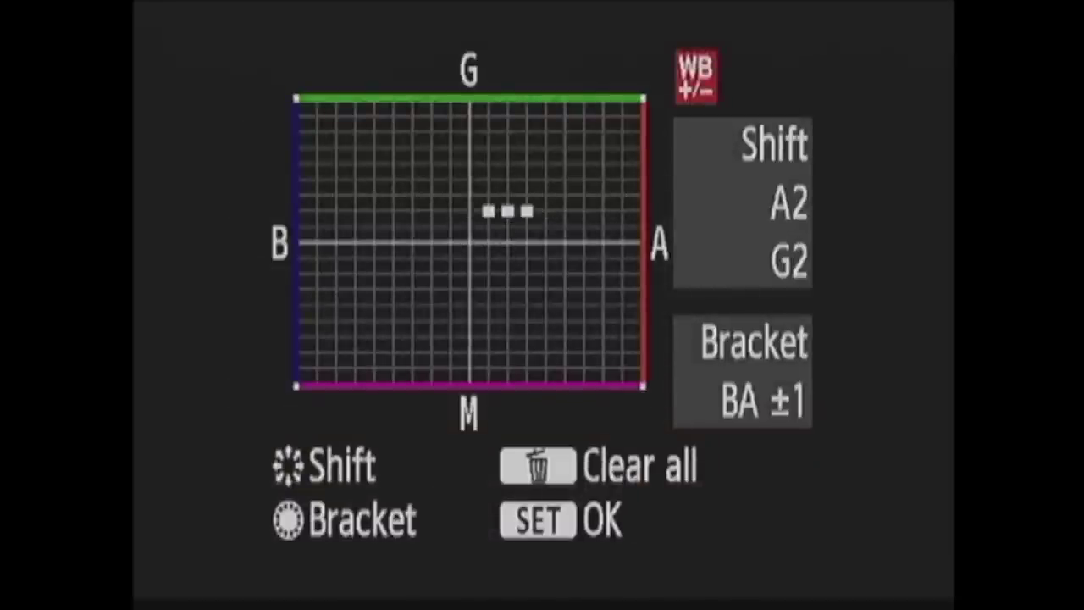
Reset the white balance bracket to ±0 and the shift to 0, 0, and confirm.
scroll(506, 211, "up", 1)
key("Down")
key("Down")
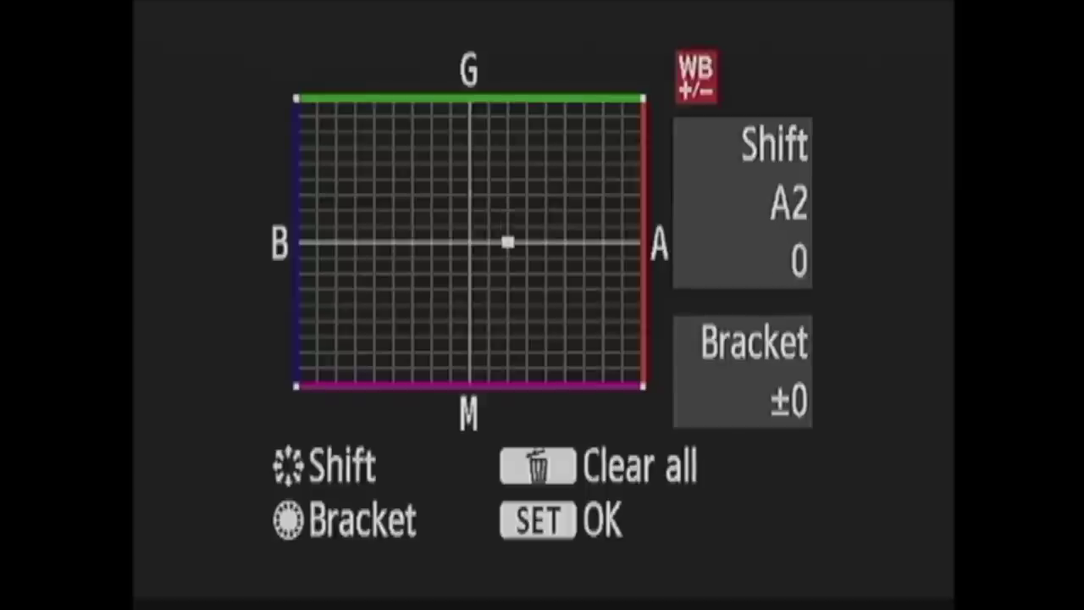
key("Left")
key("Left")
key("Return")
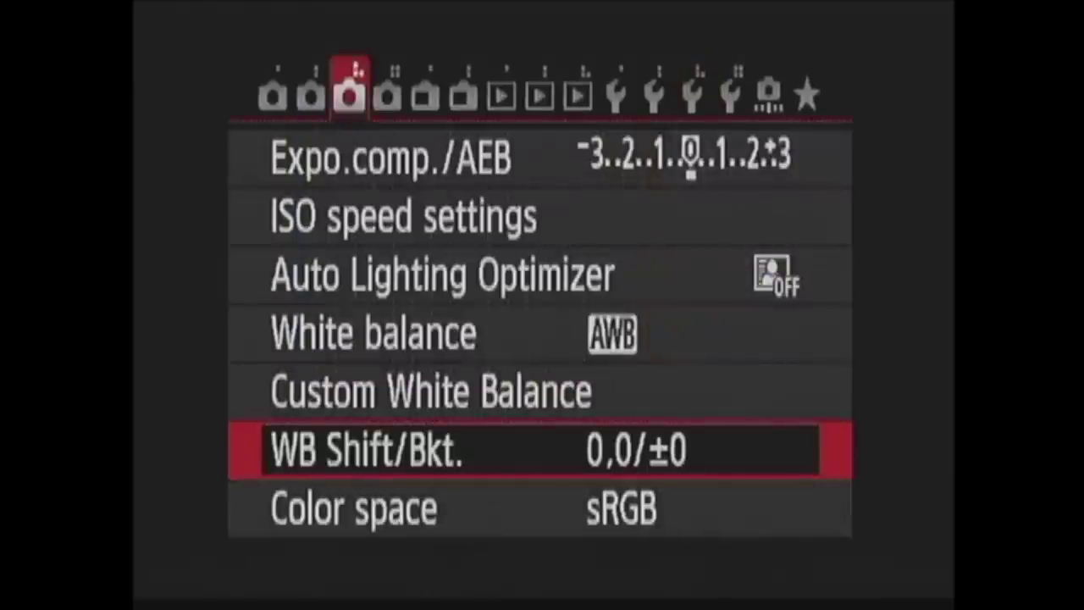
Review the Color space options, including Adobe RGB, and confirm sRGB.
key("Down")
key("Return")
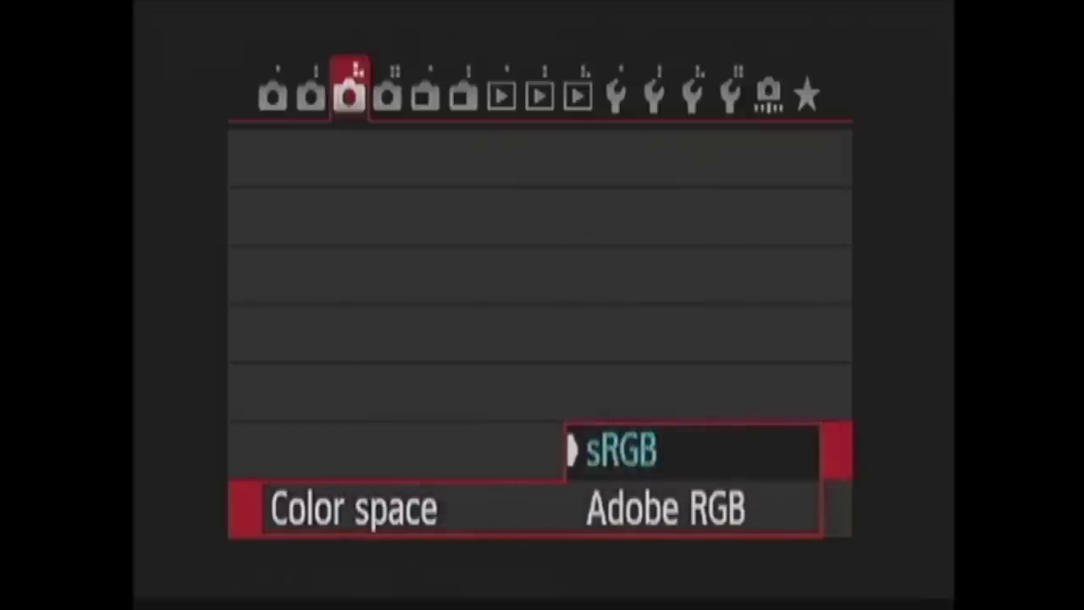
key("Down")
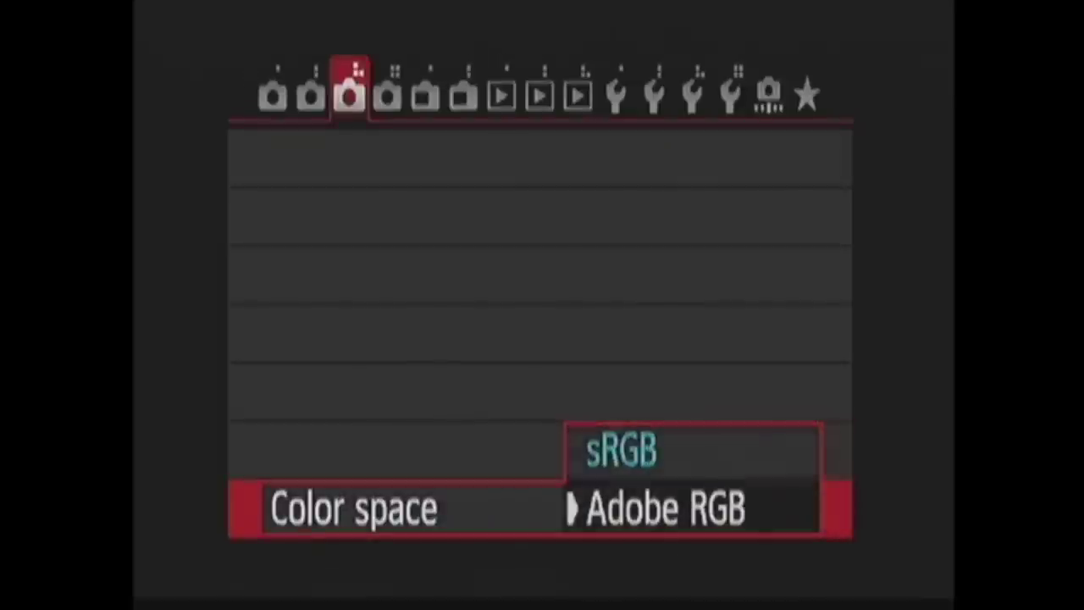
key("Up")
key("Return")
Examine the Auto, Standard, Portrait, Landscape, Neutral and Faithful options of the Picture Style setting.
key("Down")
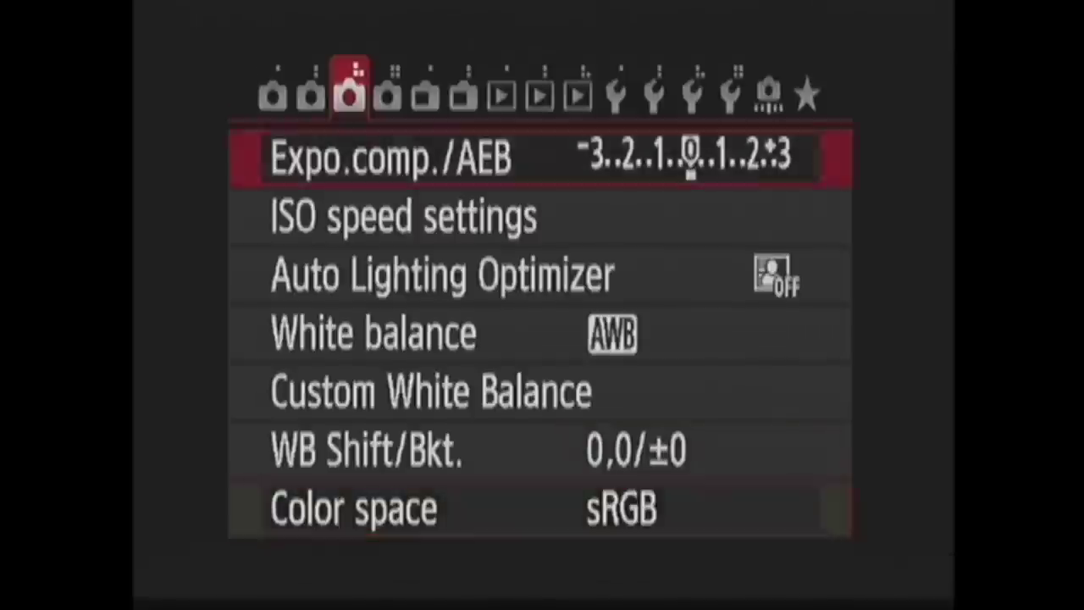
key("Right")
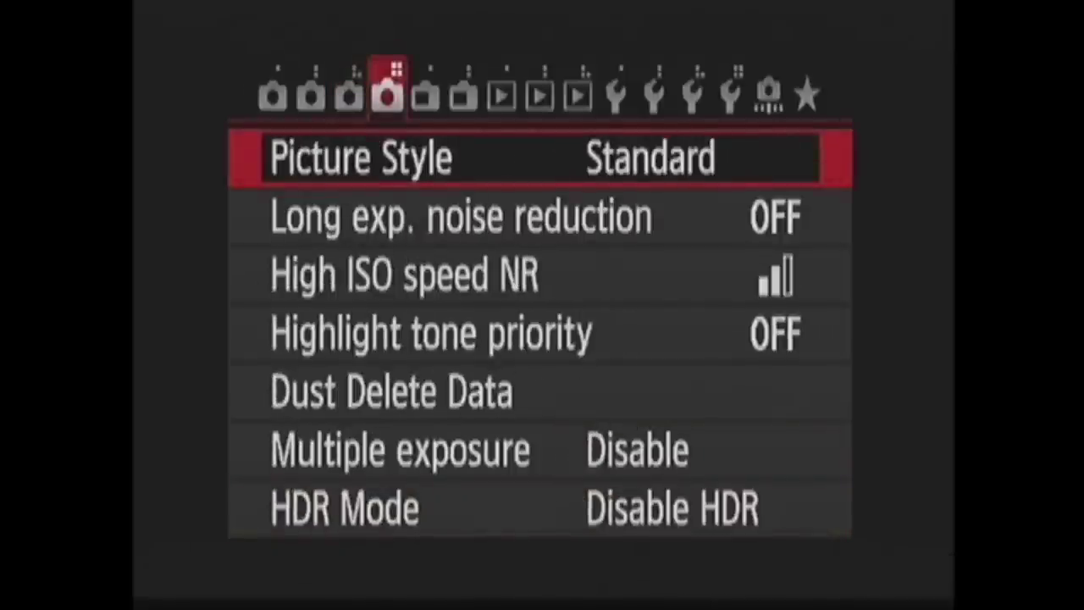
key("Return")
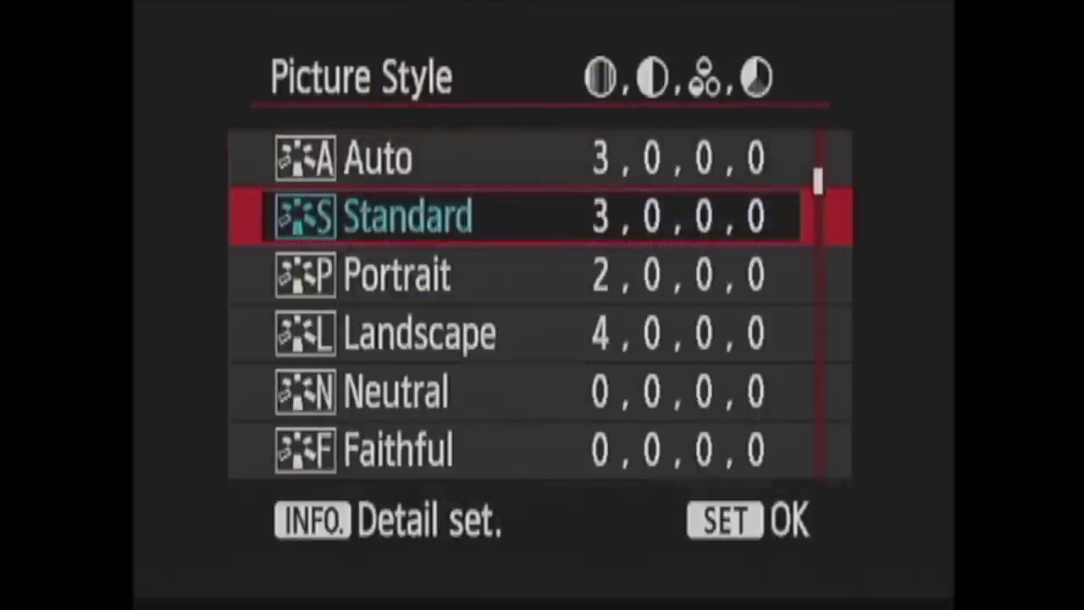
key("Up")
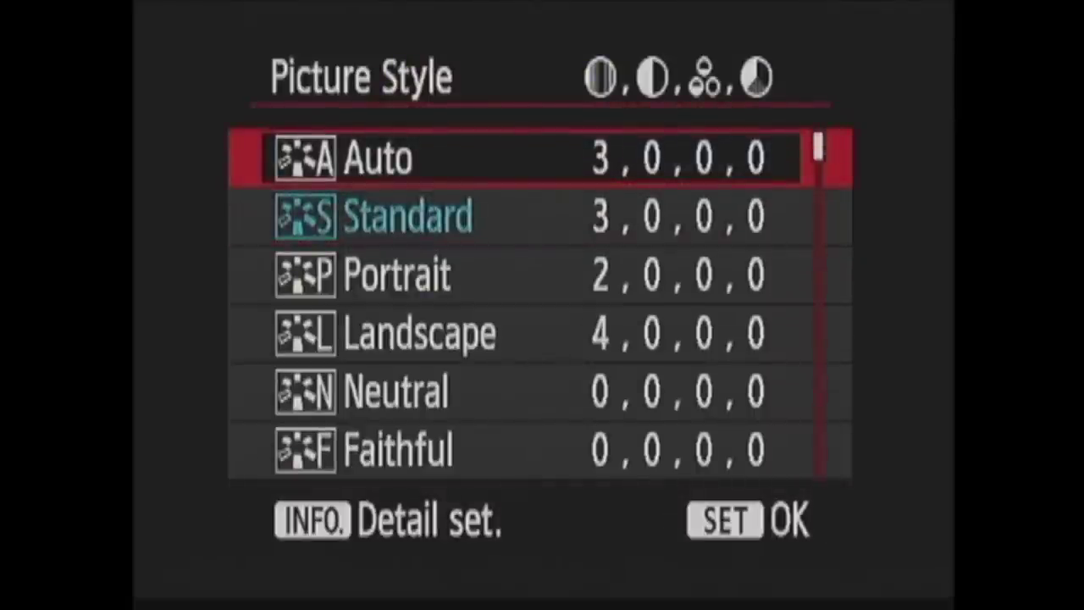
key("Down")
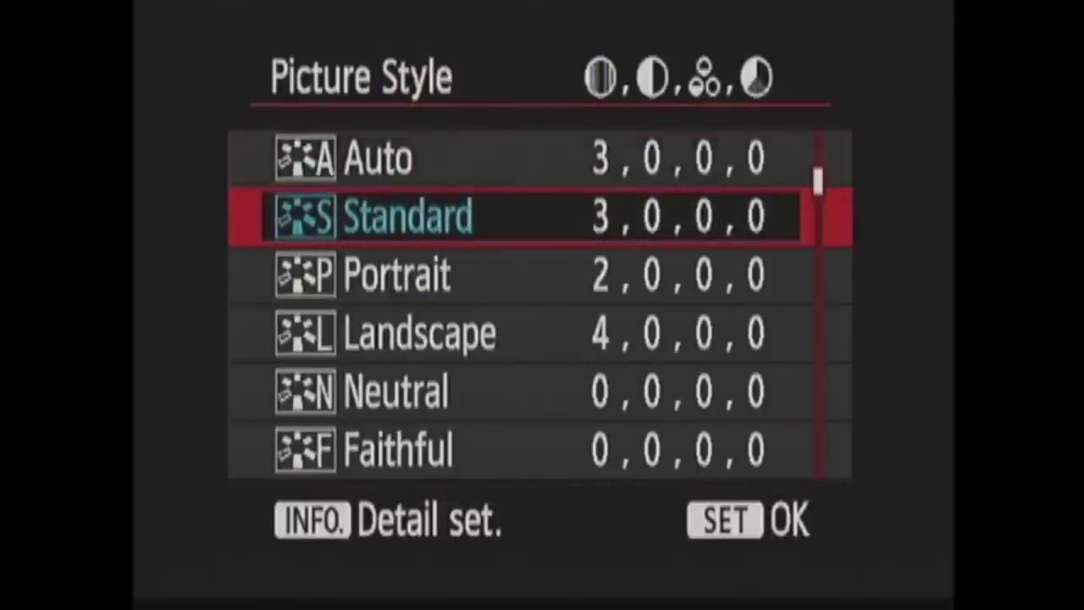
key("Down")
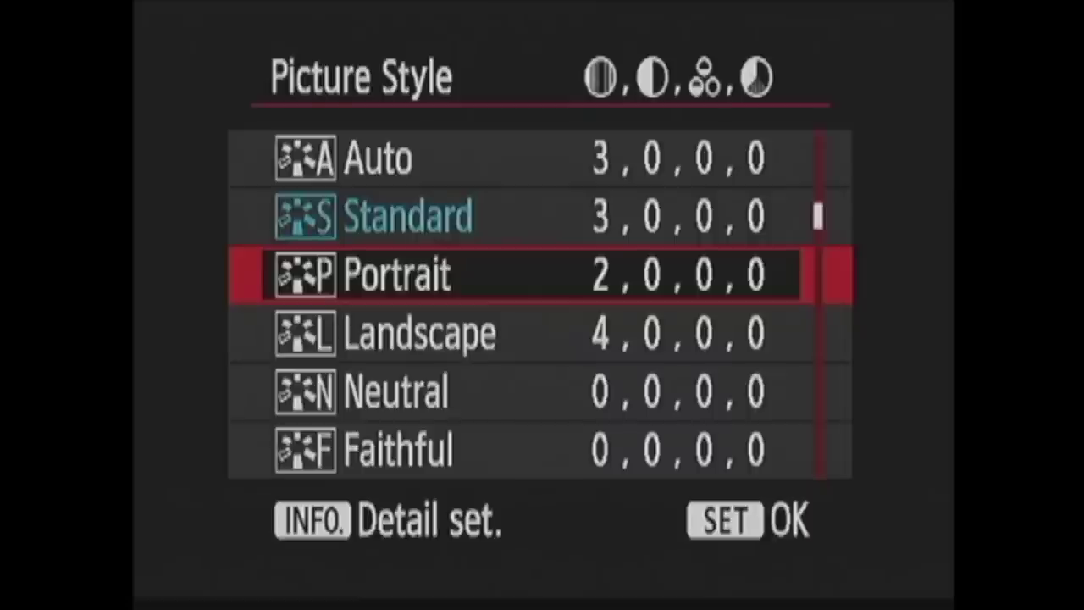
key("Down")
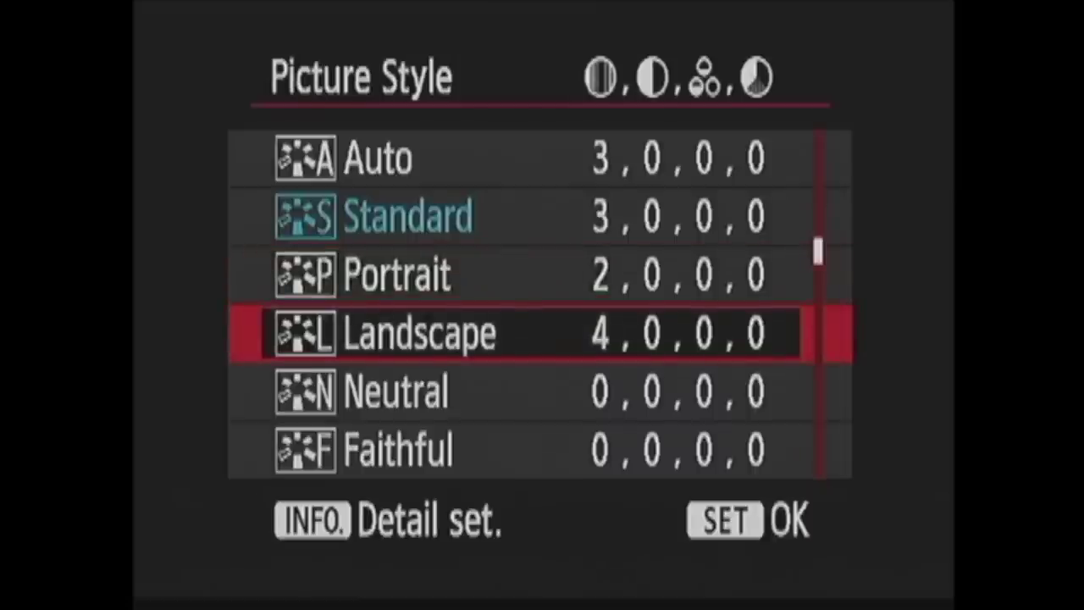
key("Down")
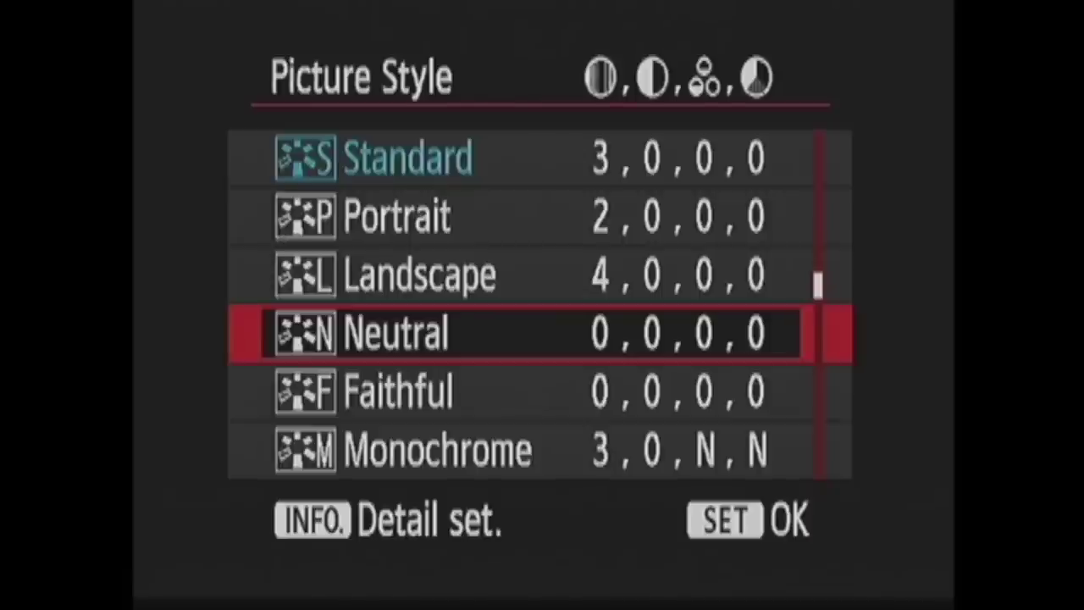
key("Down")
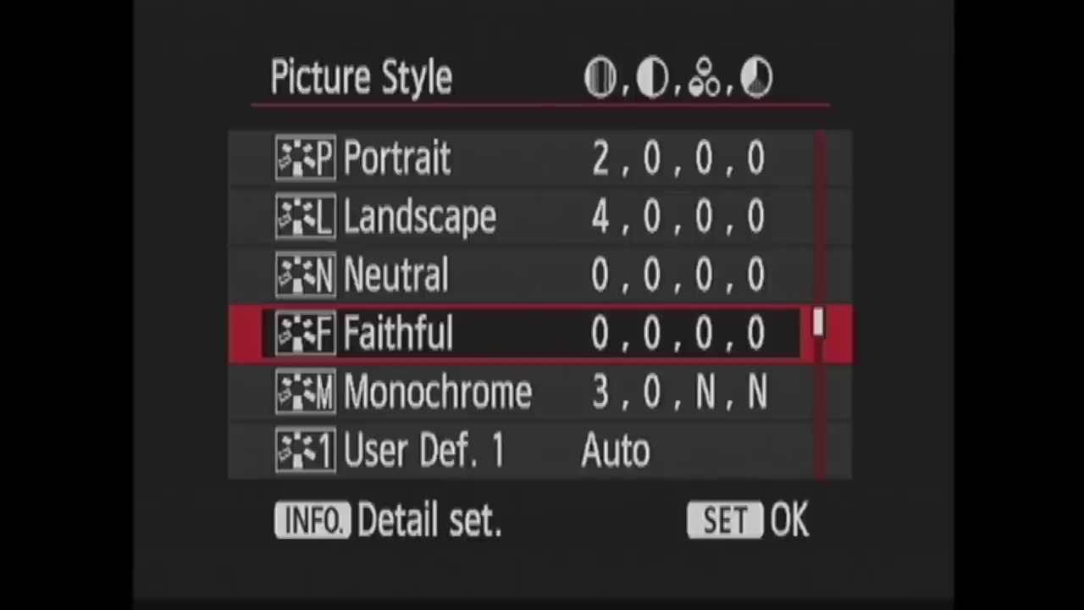
Examine the Monochrome and User Def. 1 to 3 Picture Styles, and leave the setting on Standard.
key("Down")
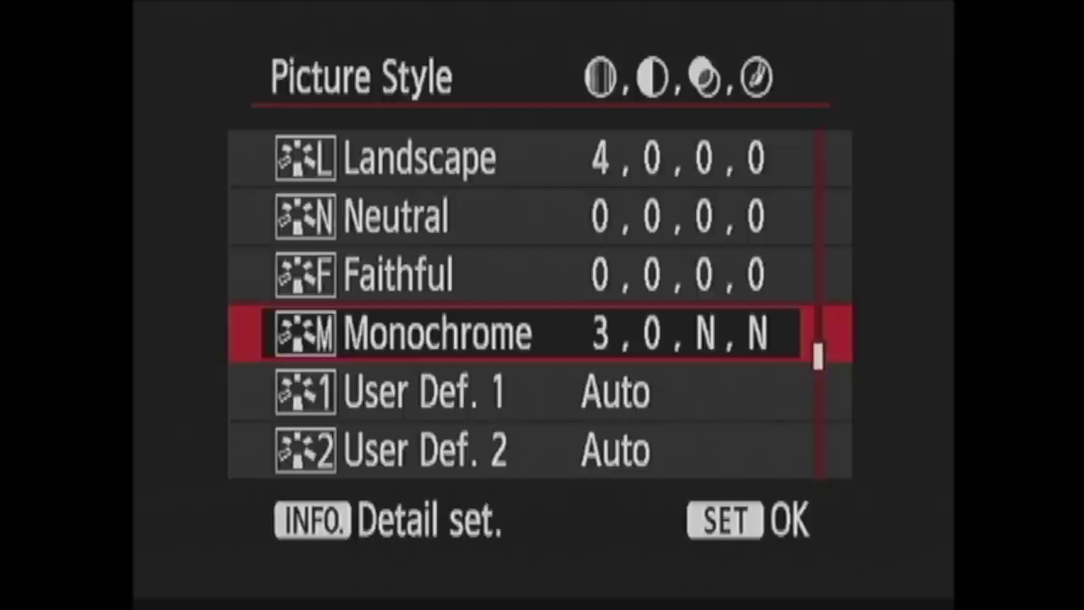
key("Down")
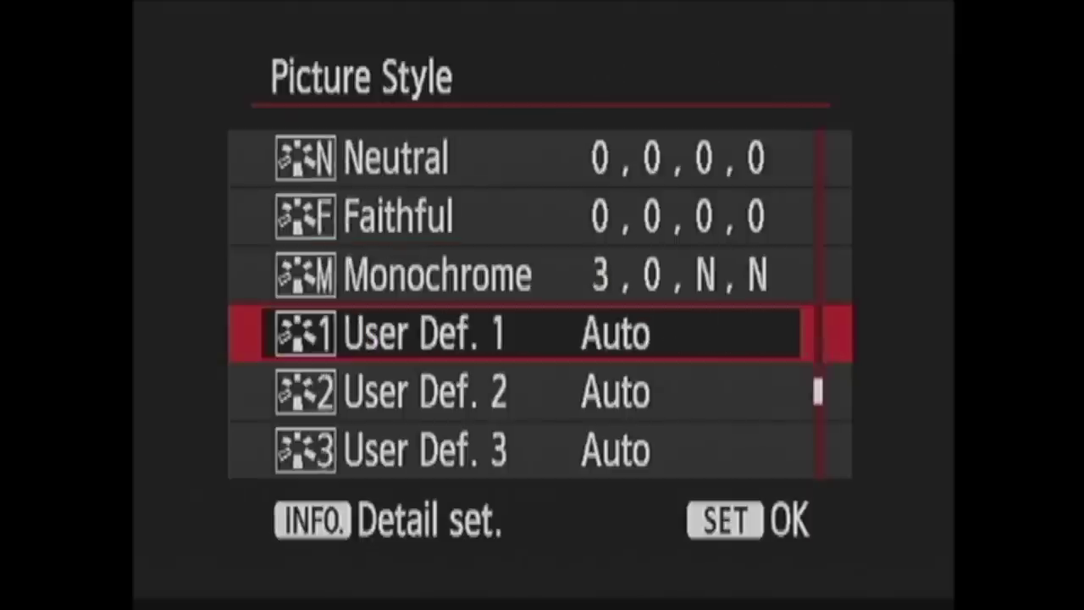
key("Down")
key("Down")
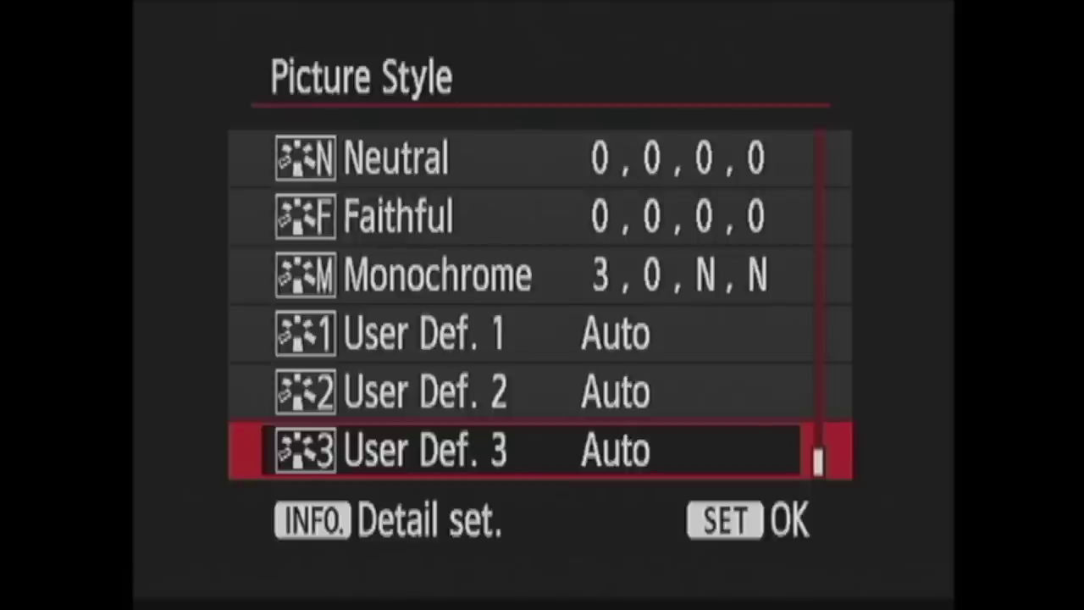
key("Down")
key("Down")
key("Return")
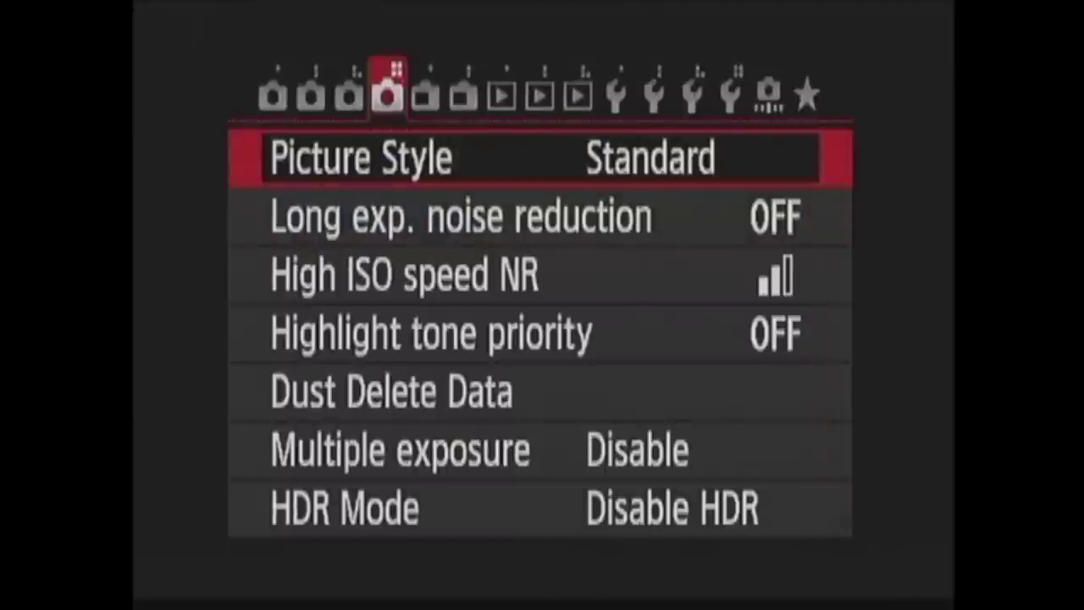
Review the Auto and Enable options of Long exp. noise reduction, and keep it OFF.
key("Down")
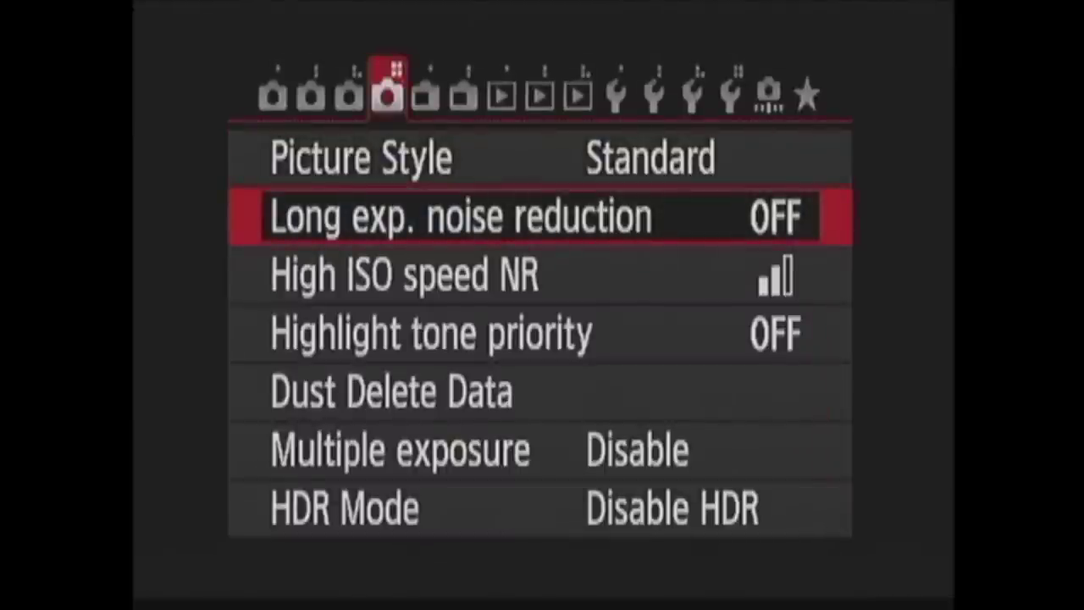
key("Return")
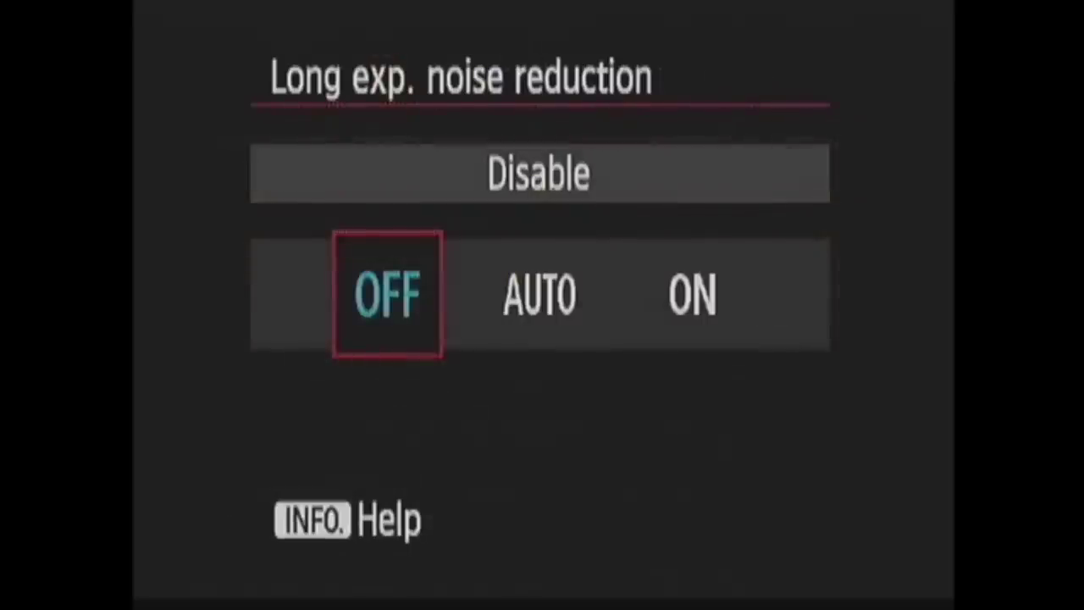
key("Right")
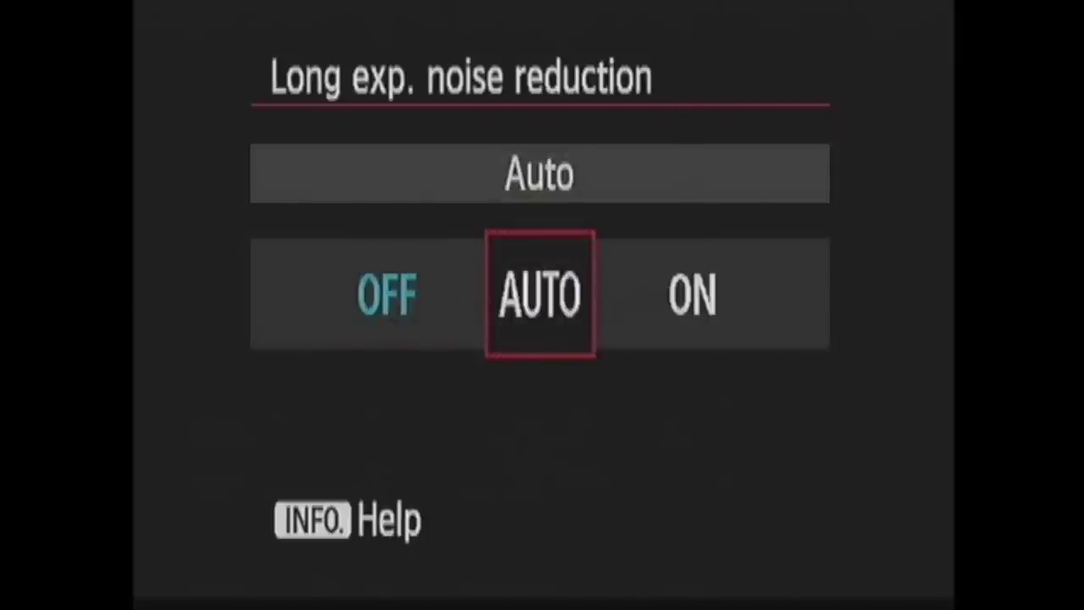
key("Right")
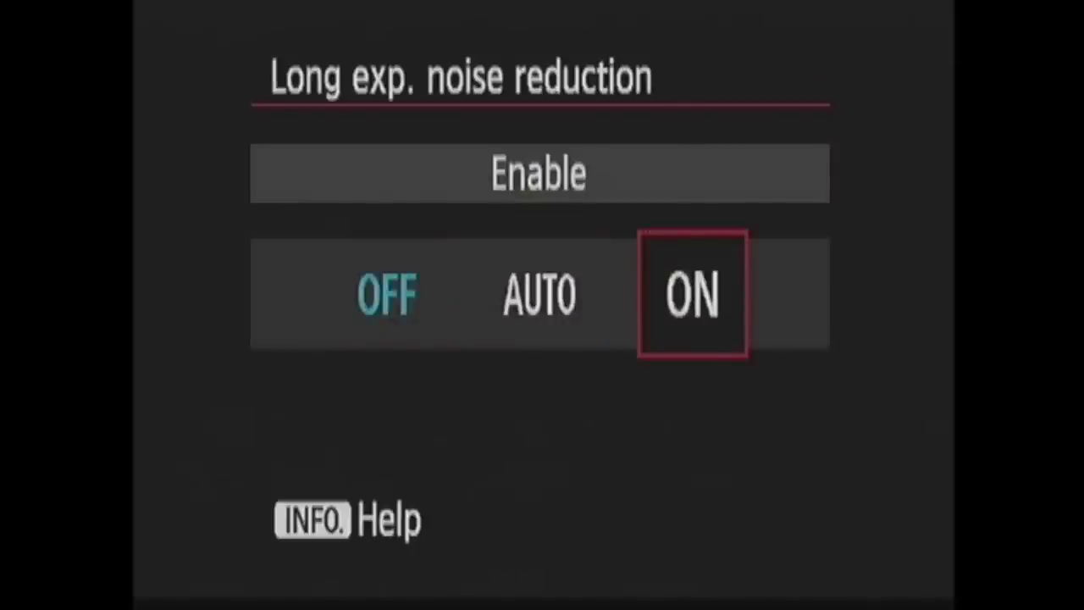
key("Right")
key("Return")
Review the High ISO speed NR levels, including High and Multi Shot Noise Reduction, and keep Standard.
key("Down")
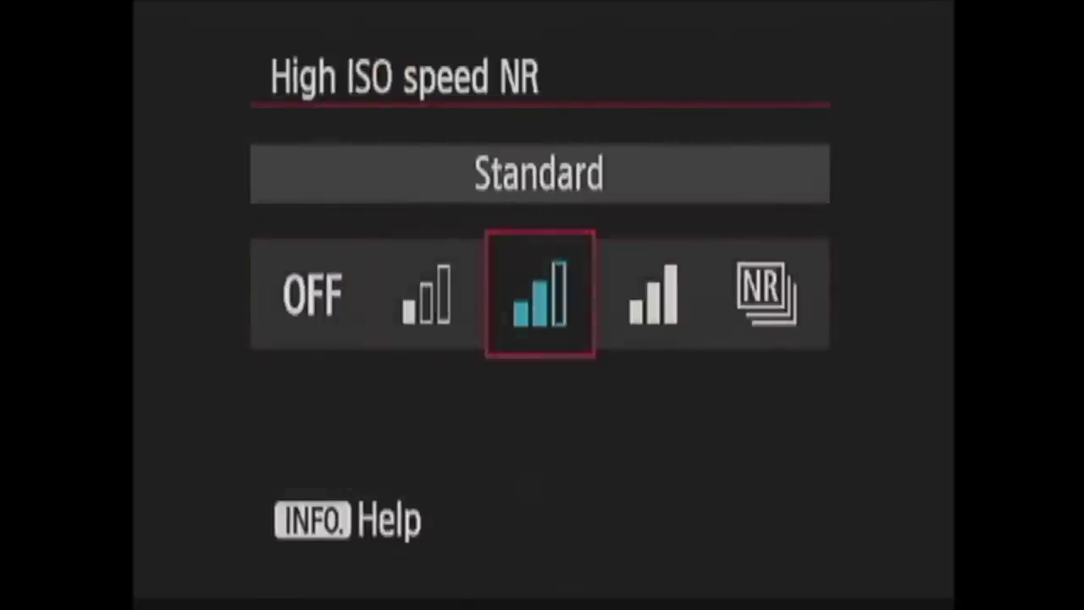
key("Right")
key("Right")
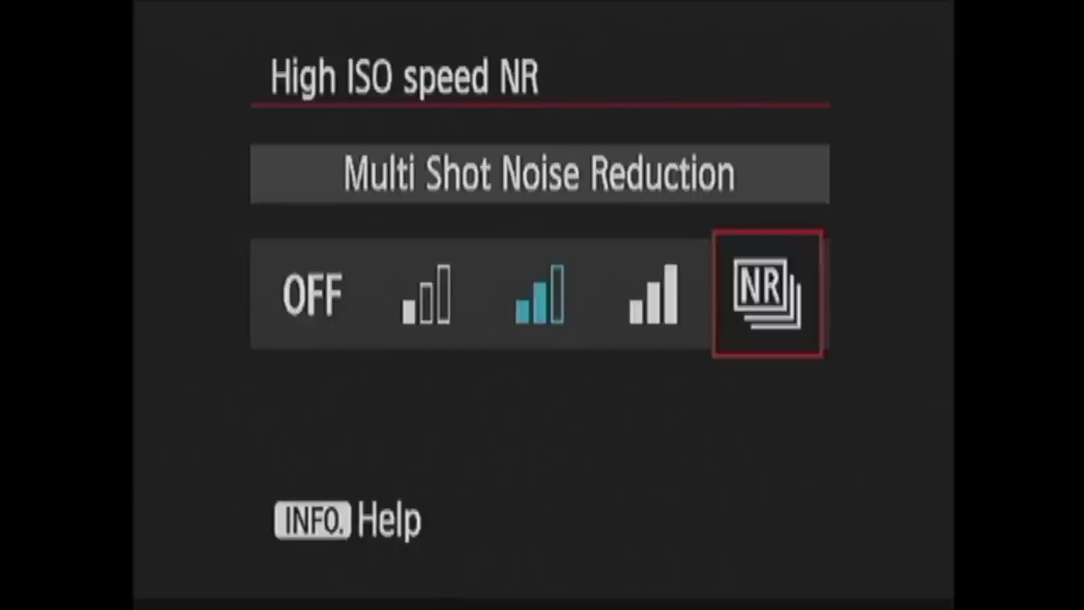
key("Left")
key("Left")
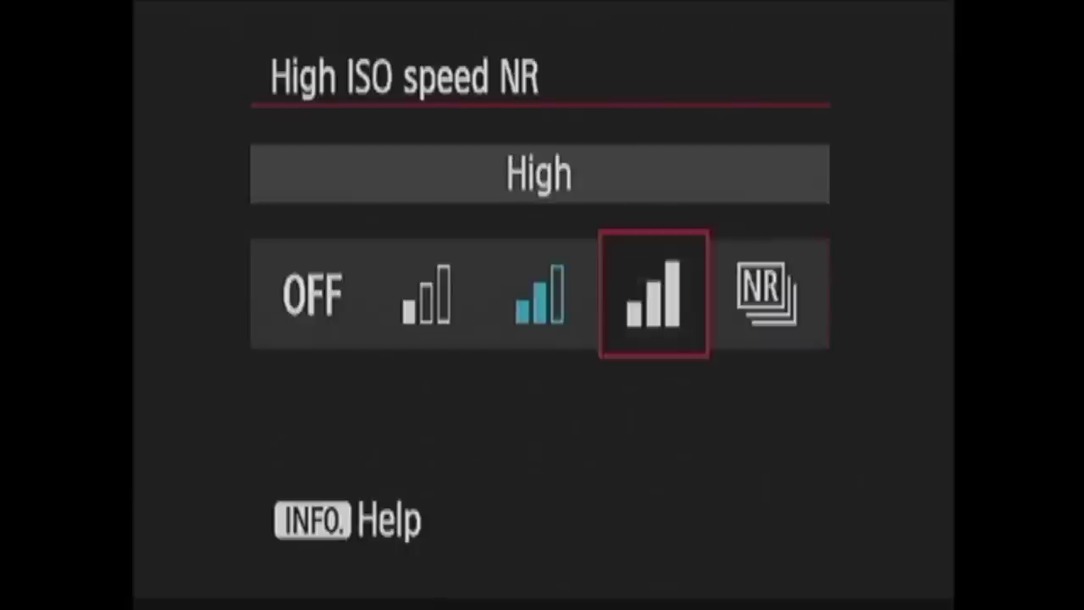
key("Return")
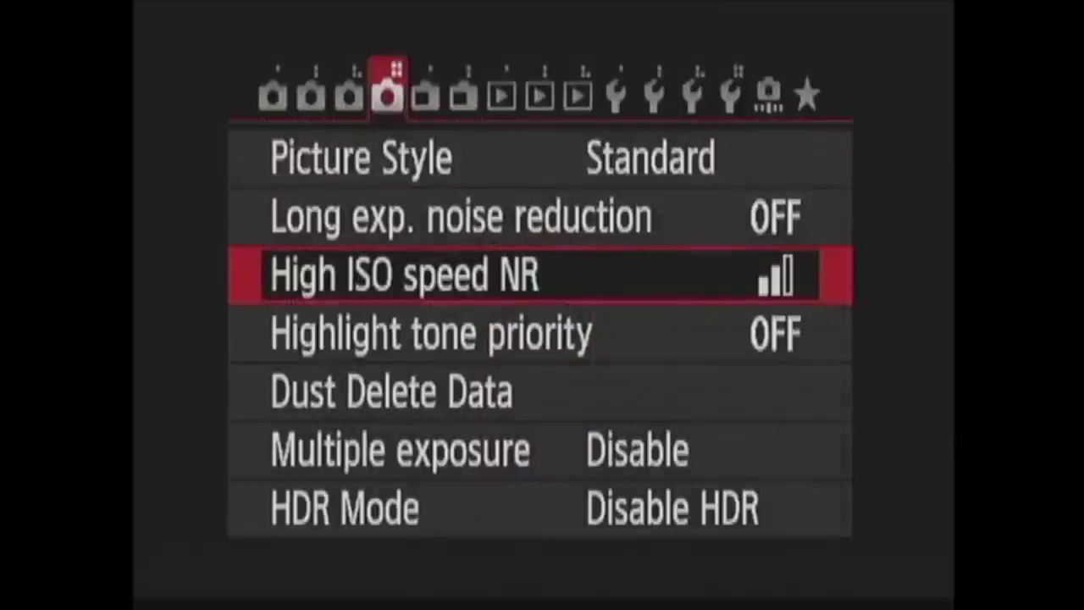
Review the D+ option of Highlight tone priority, and keep the setting OFF.
key("Down")
key("Return")
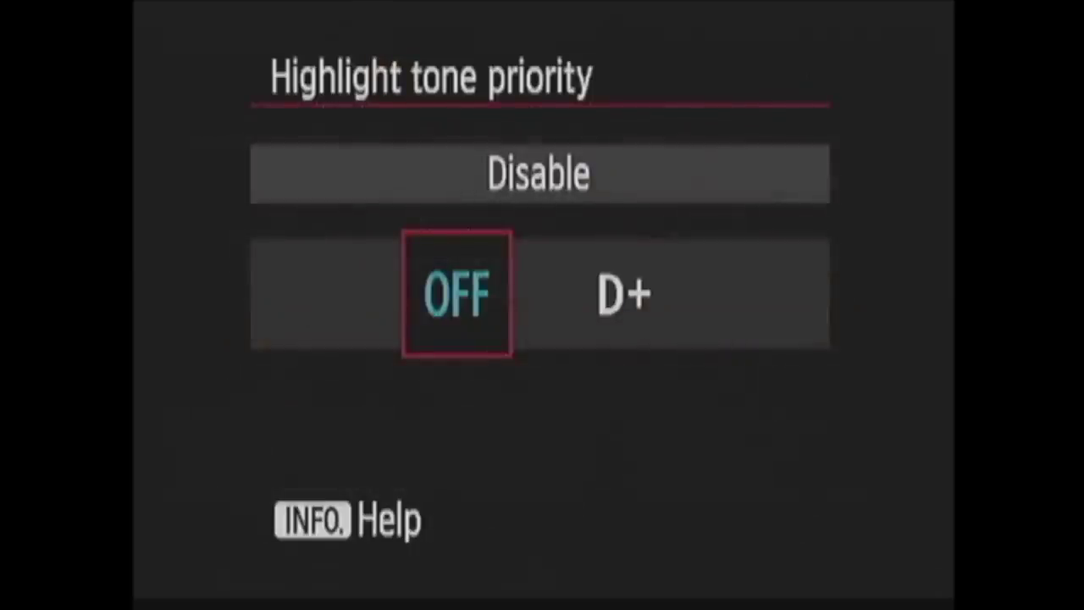
key("Right")
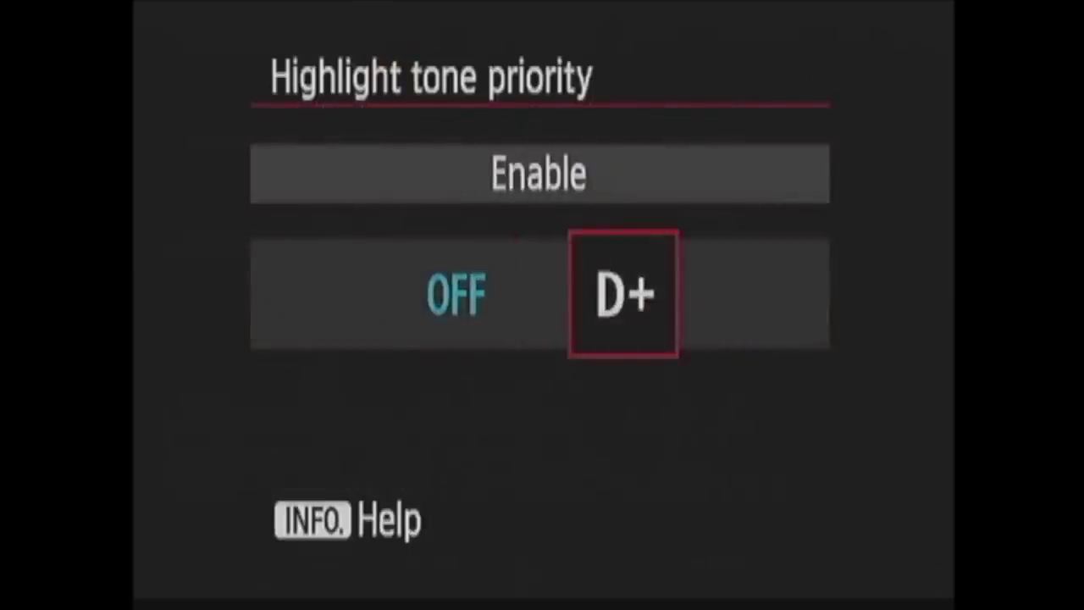
key("Left")
key("Return")
View the Dust Delete Data screen and cancel without obtaining data.
key("Down")
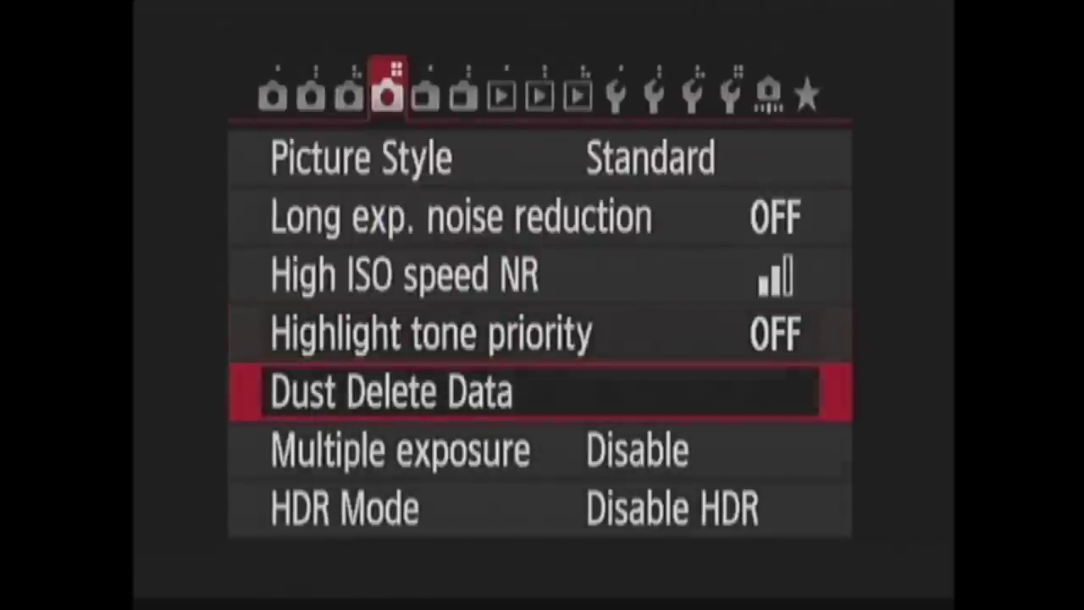
key("Return")
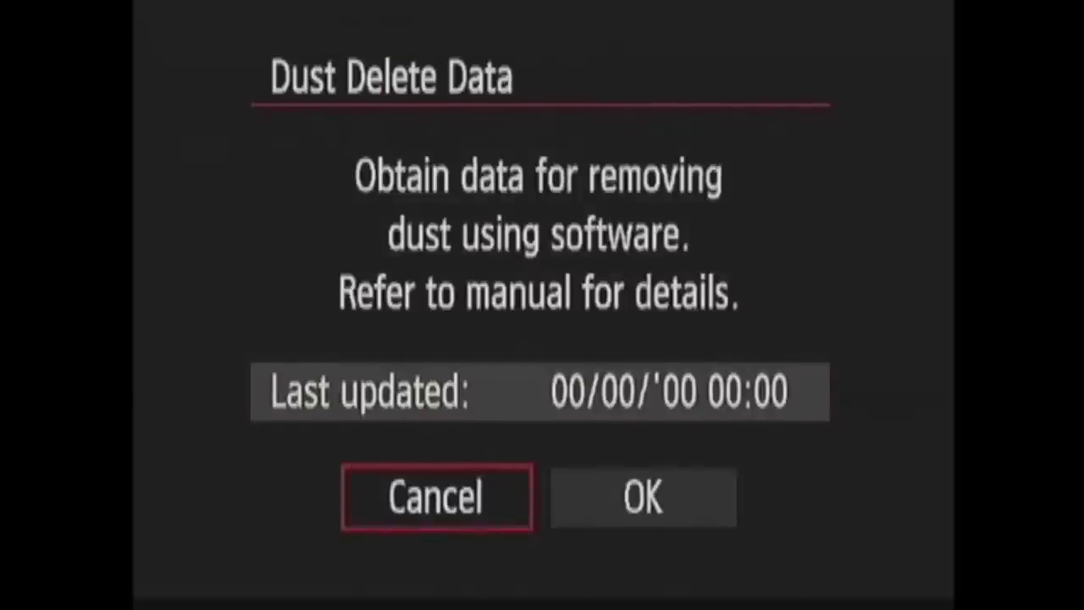
key("Return")
Review the Enable and Disable options of the Multiple exposure setting, and confirm Disable.
key("Down")
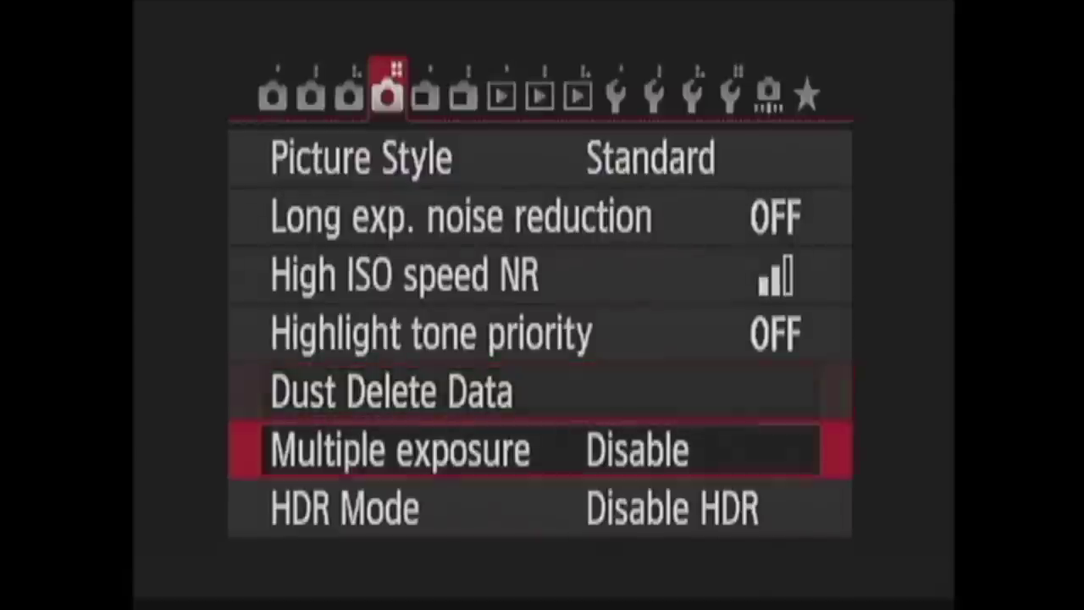
key("Return")
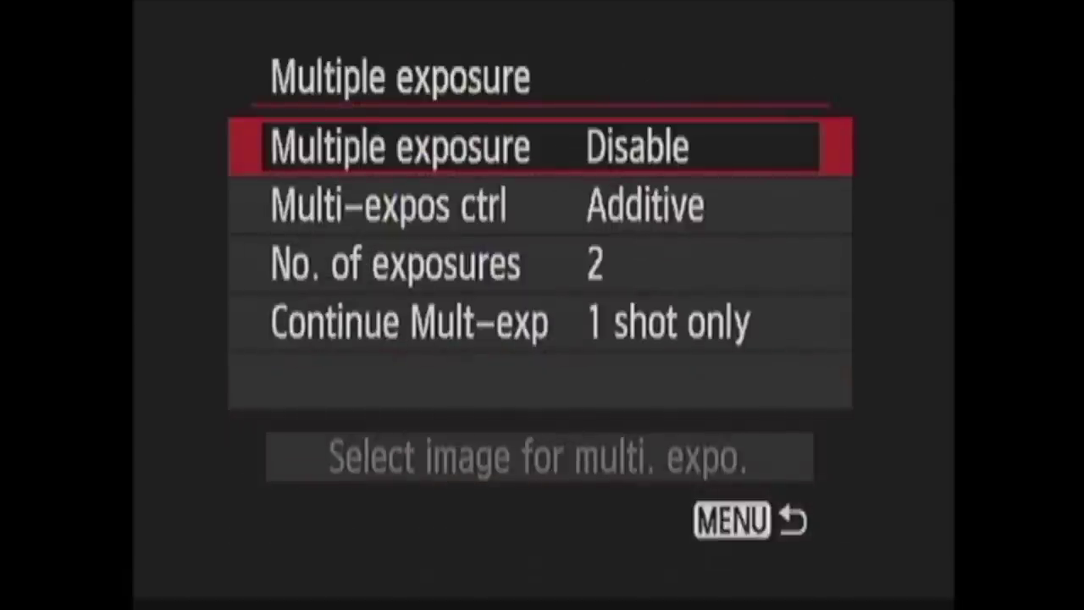
key("Return")
key("Down")
key("Up")
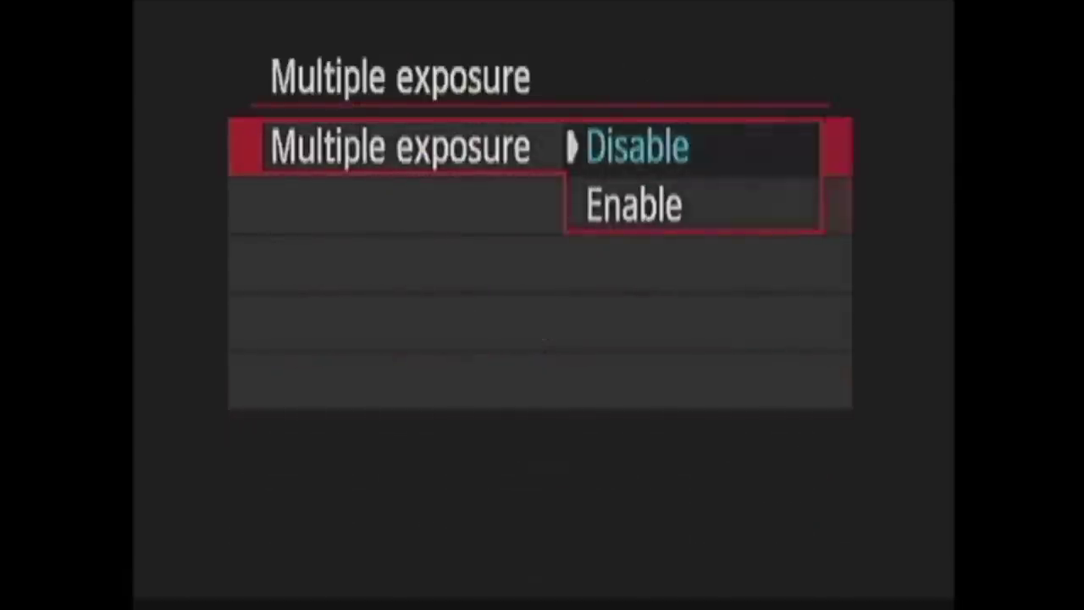
key("Return")
Review the Additive and Average options of Multi-expos ctrl, and confirm Additive.
key("Down")
key("Return")
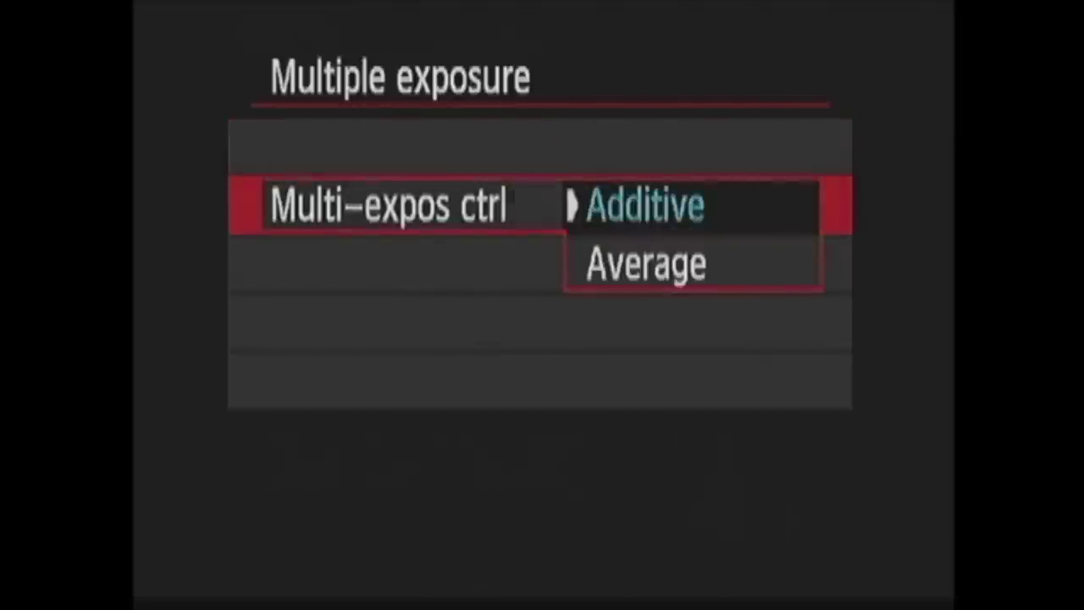
key("Down")
key("Up")
key("Return")
View the No. of exposures and Continue Mult-exp settings, and leave Multiple exposure without changing them.
key("Down")
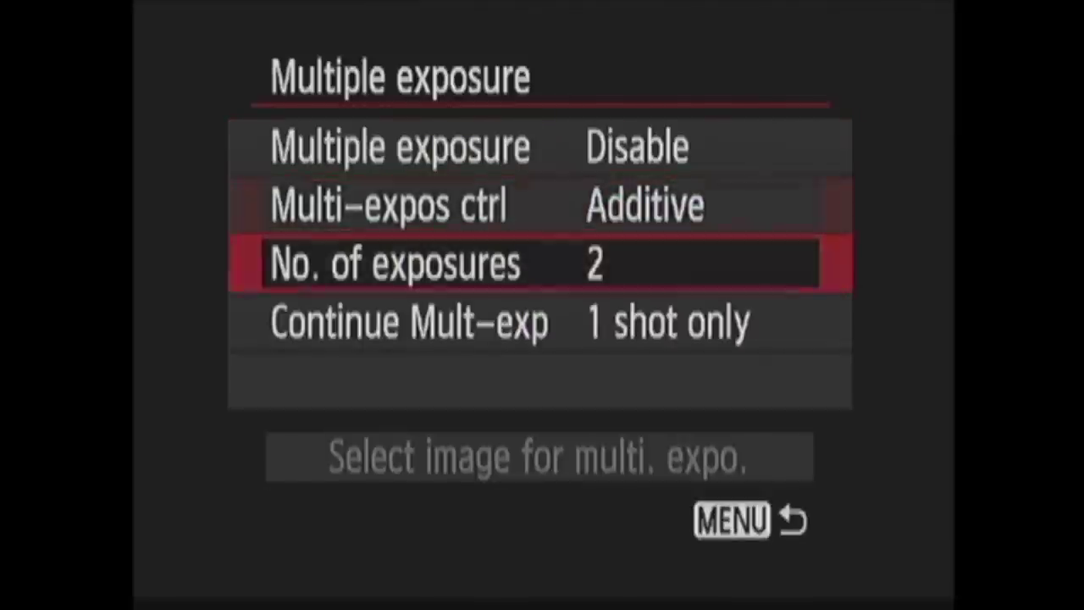
key("Return")
key("Return")
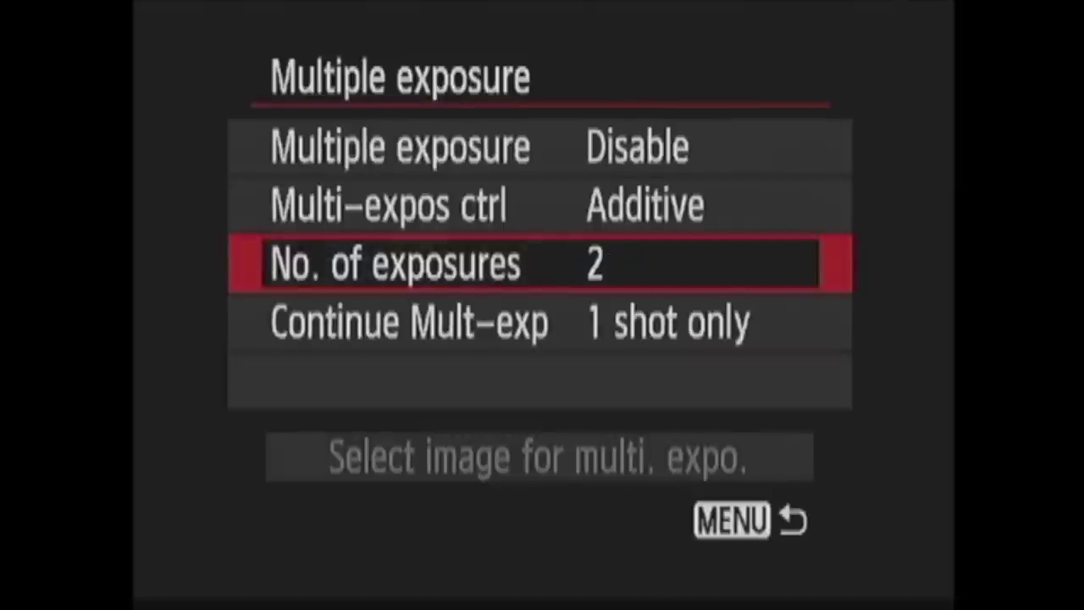
key("Down")
key("Return")
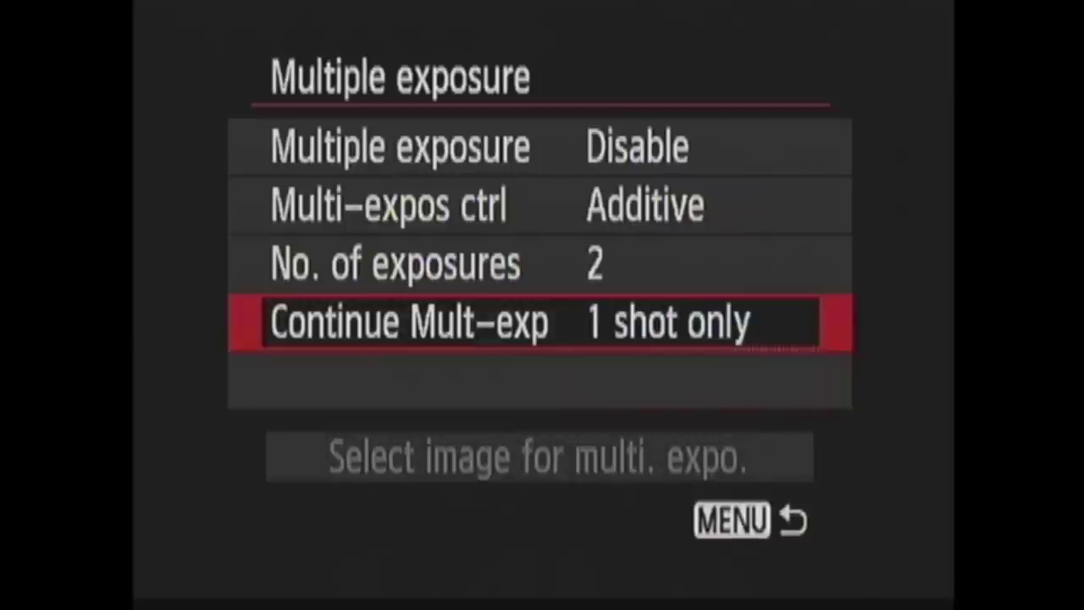
key("Escape")
Open HDR Mode and review the Adjust dyn range options, leaving Disable HDR selected.
key("Down")
key("Return")
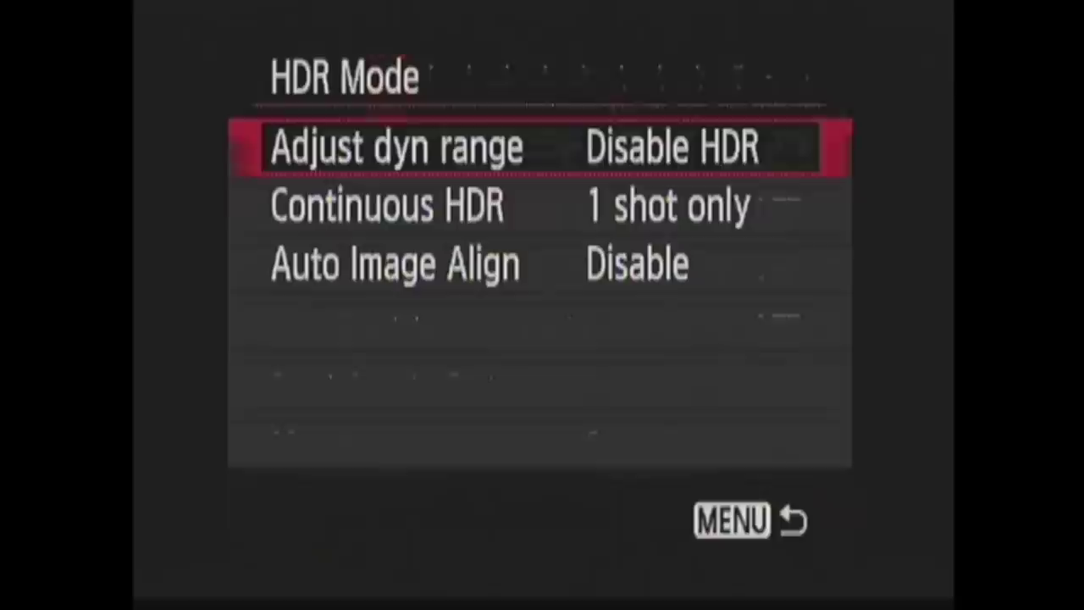
key("Return")
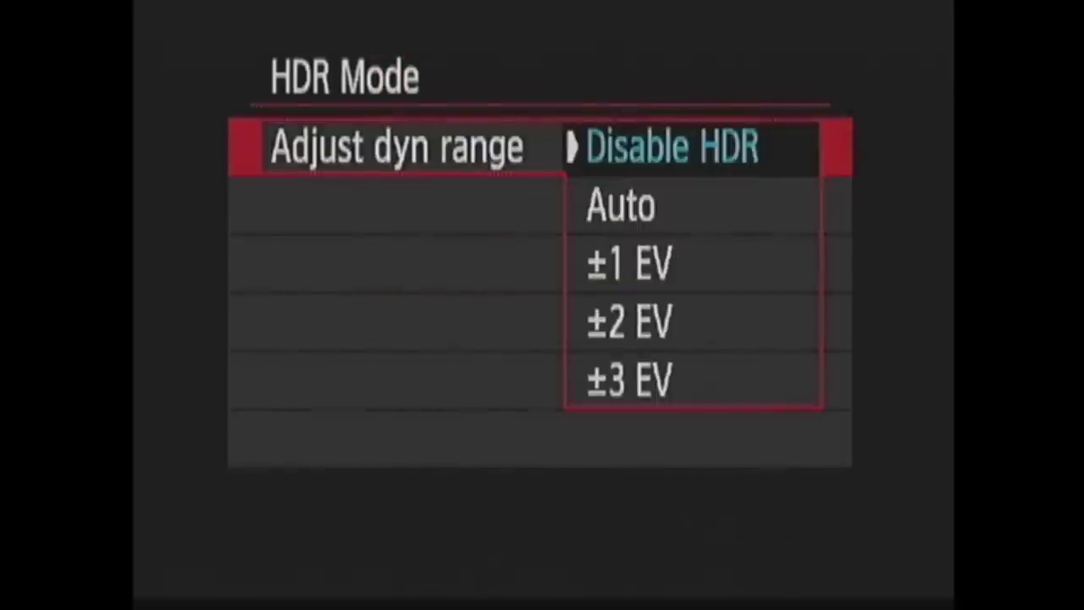
key("Escape")
Review the 1 shot only and Every shot options of Continuous HDR, and confirm 1 shot only.
key("Down")
key("Return")
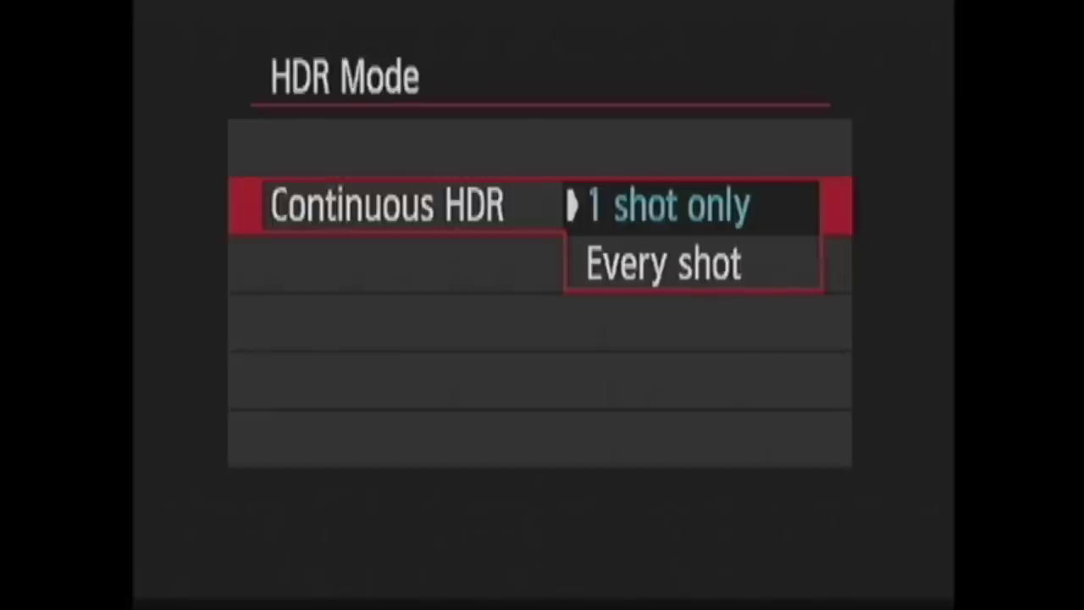
key("Down")
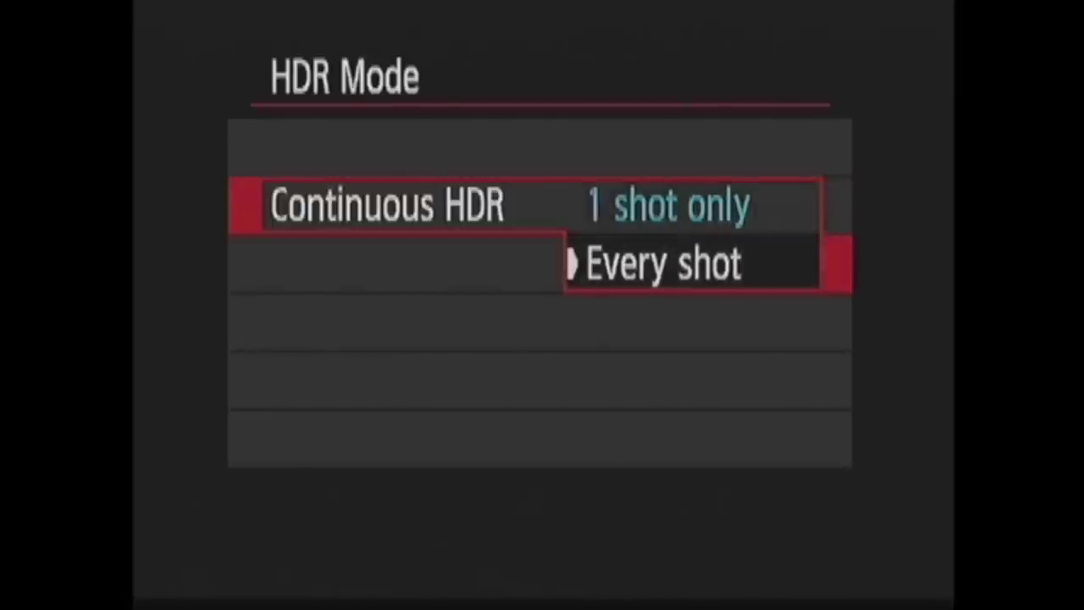
key("Up")
key("Return")
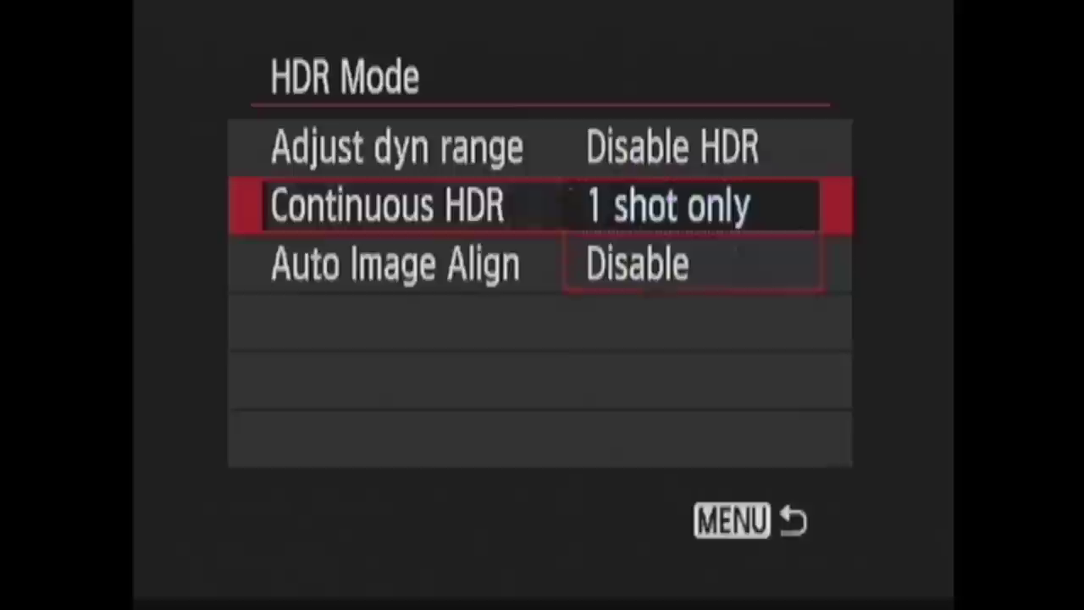
Review the Auto Image Align options, confirm Disable, and leave HDR Mode.
key("Down")
key("Return")
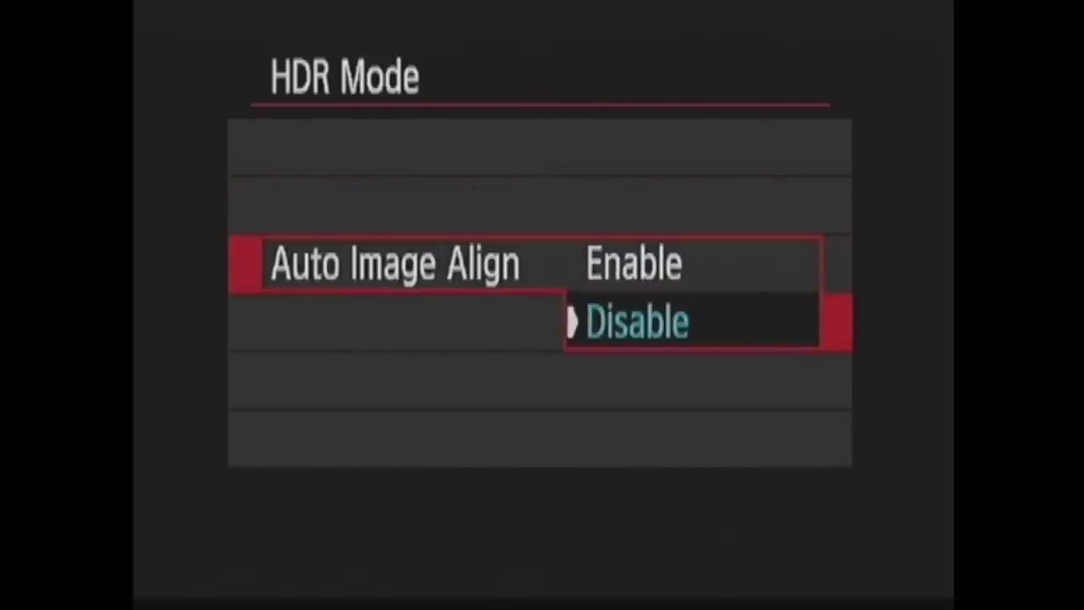
key("Return")
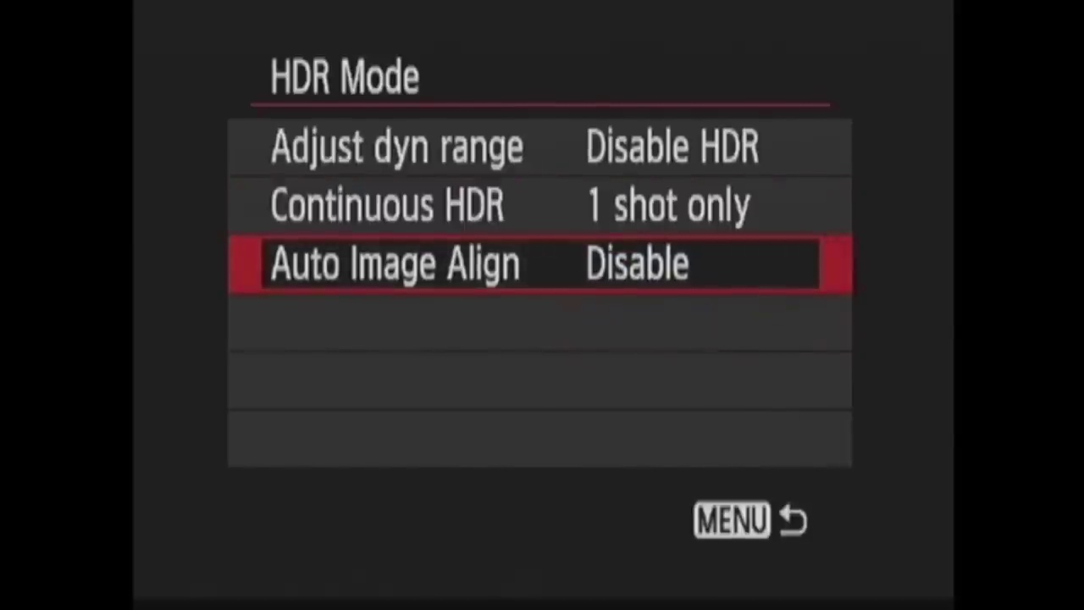
key("Escape")
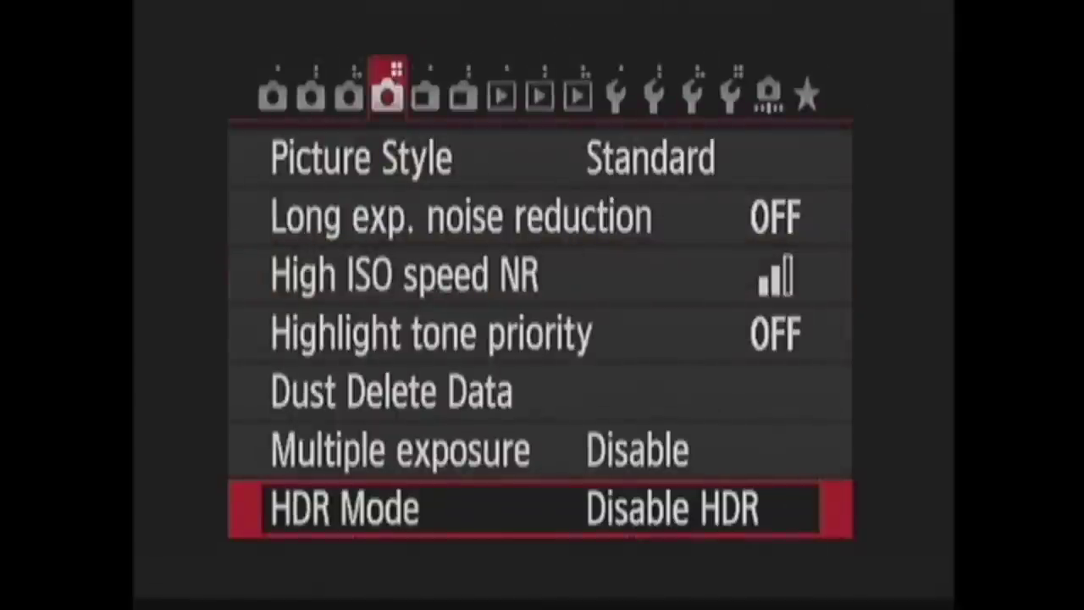
Review the Enable and Disable options of Live View shoot., and confirm Enable.
key("Down")
key("Right")
key("Return")
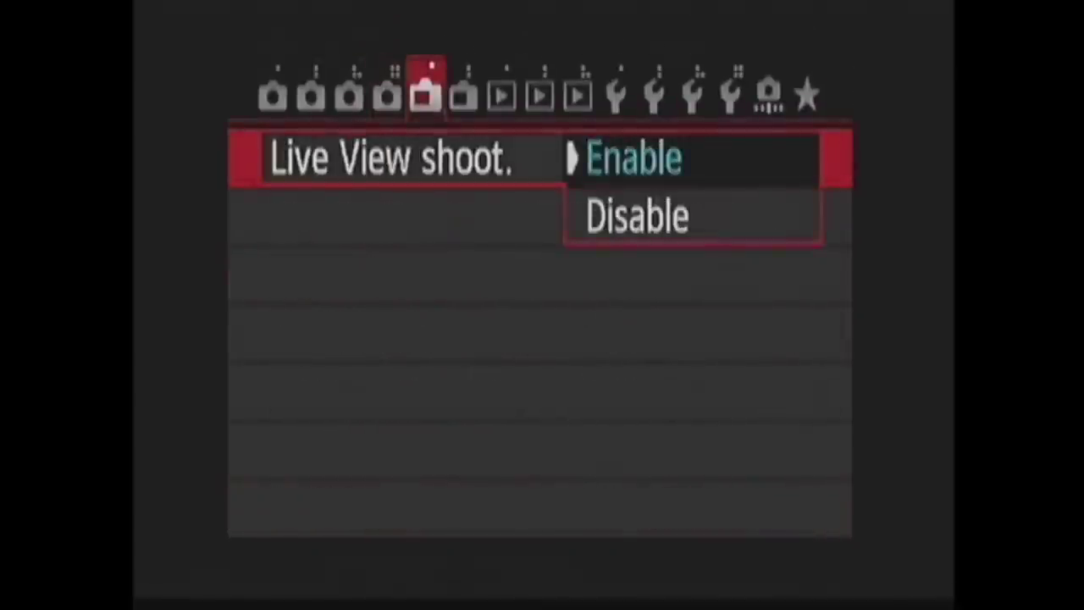
key("Down")
key("Up")
key("Return")
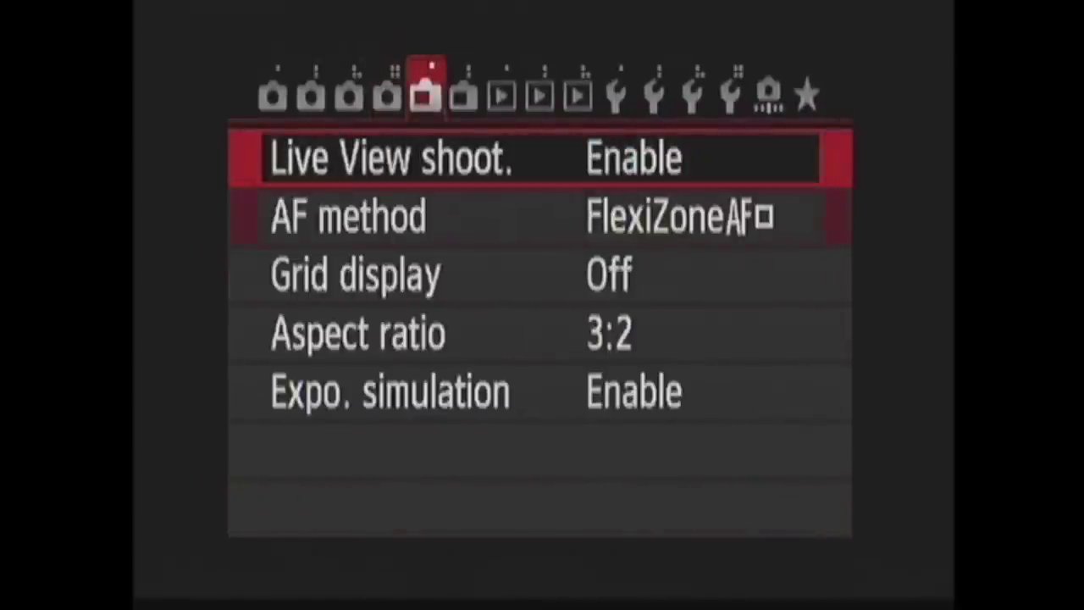
Review the FlexiZone AF, Live mode and Quick mode options of AF method, keeping FlexiZone AF.
key("Down")
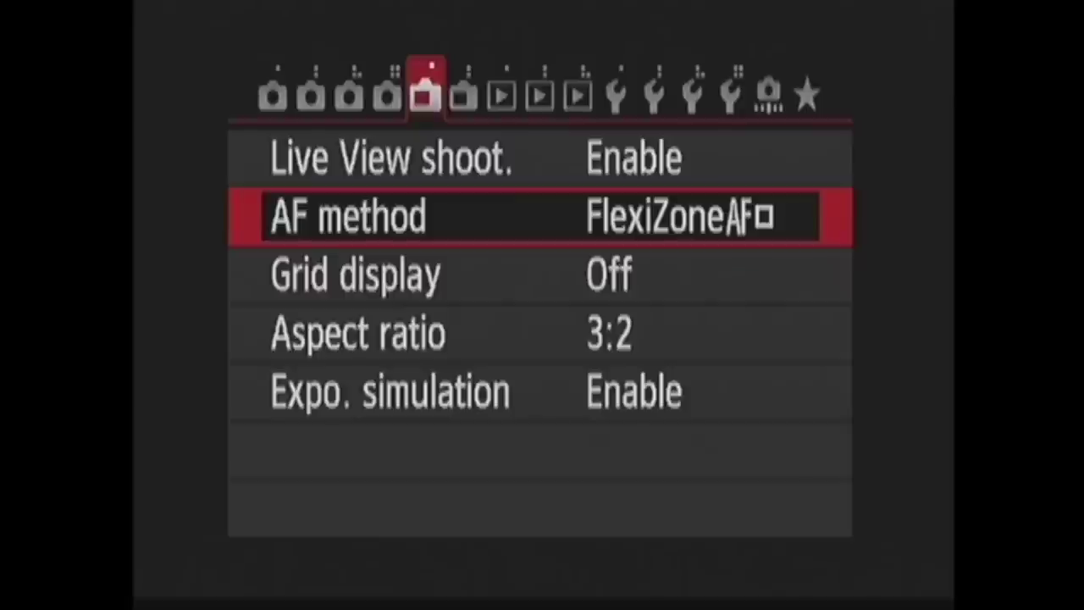
key("Return")
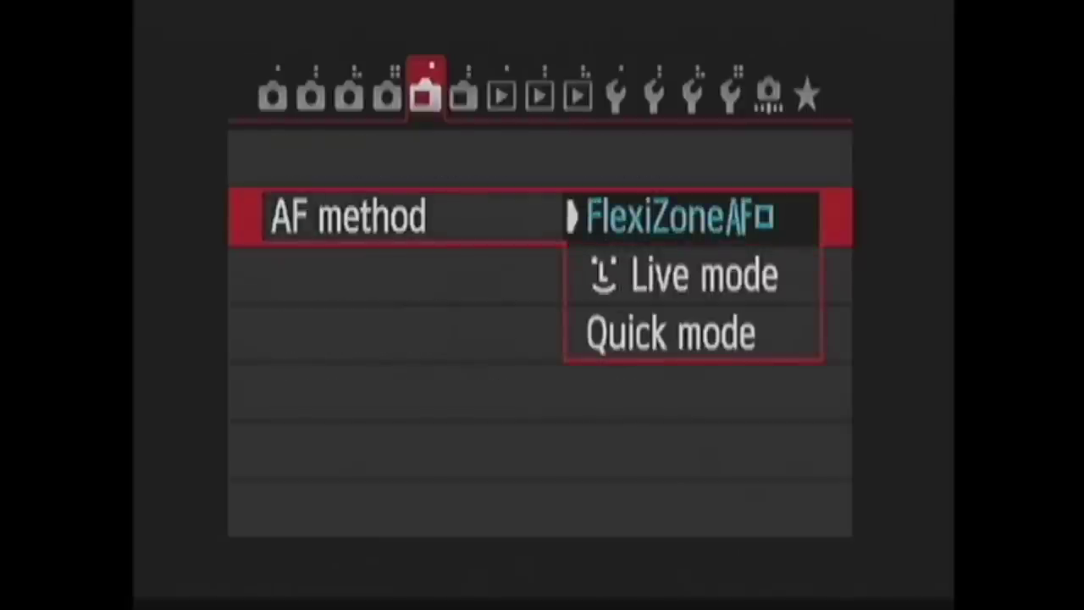
key("Down")
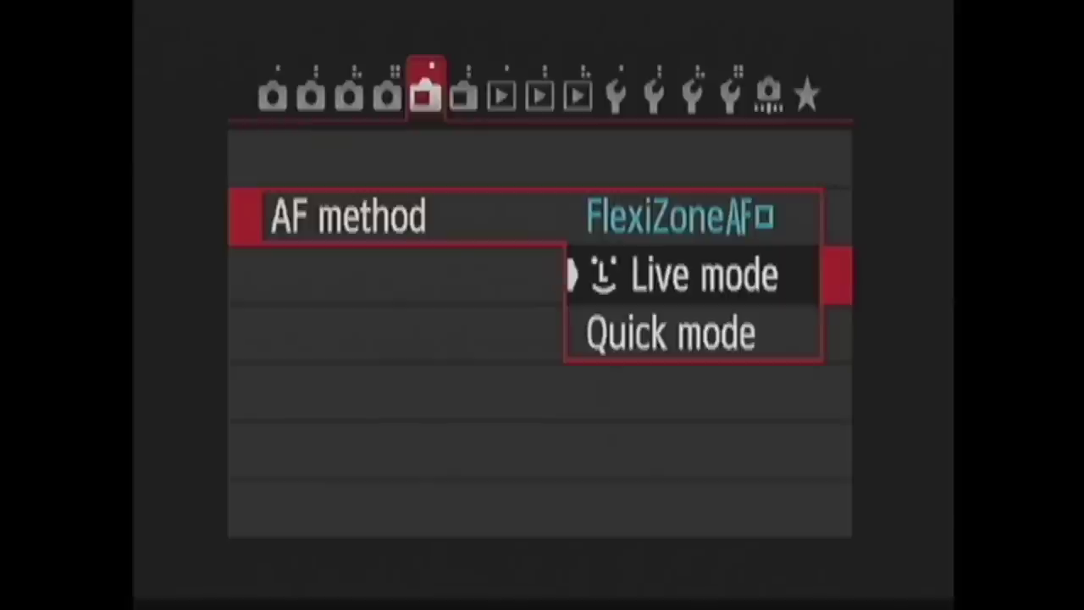
key("Down")
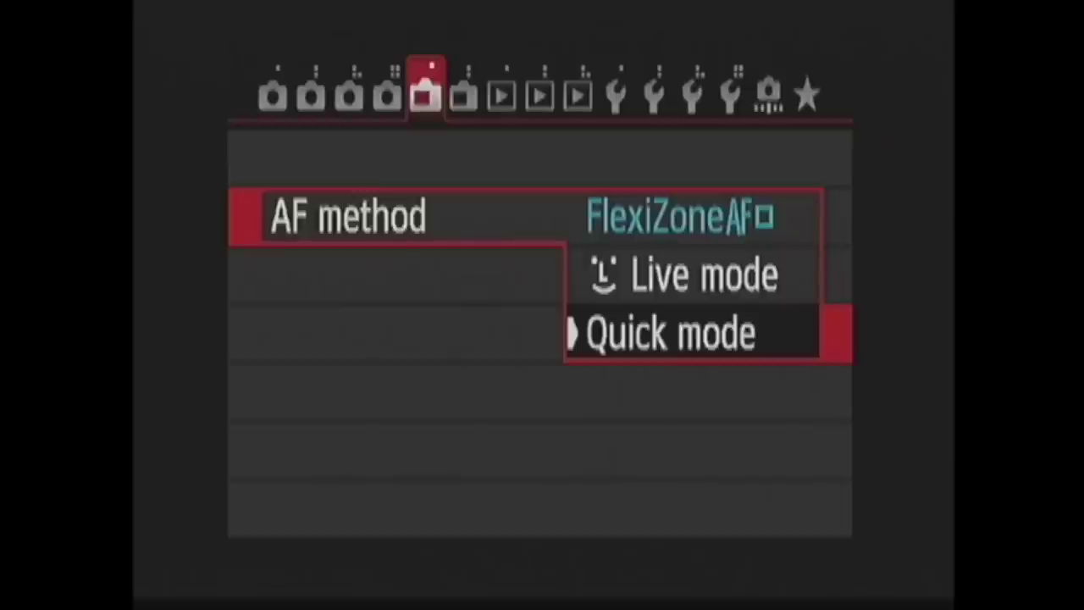
key("Up")
key("Return")
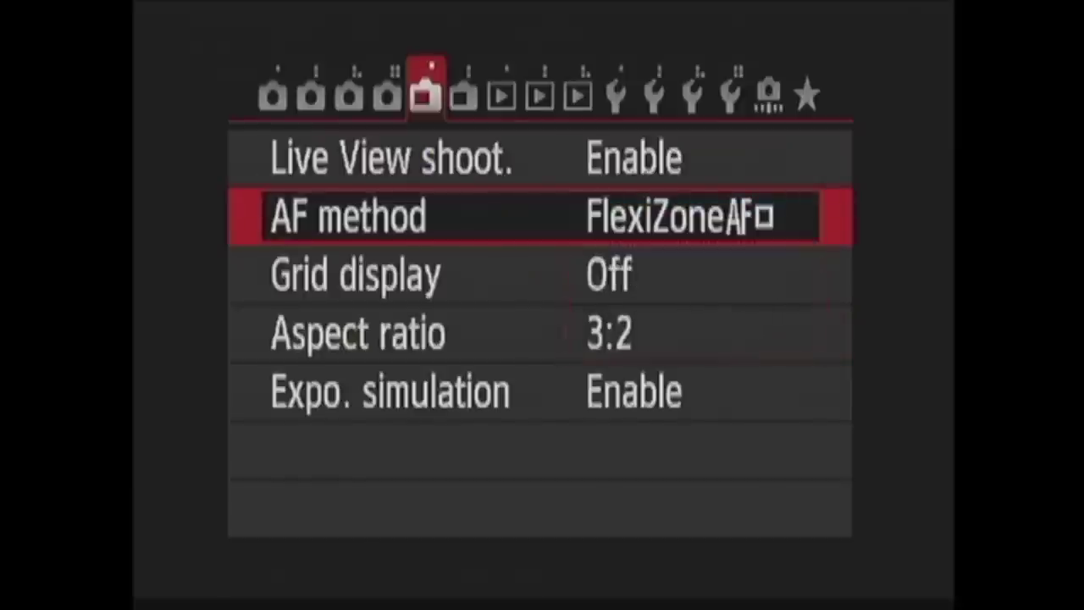
Review the 3x3, 6x4 and 3x3+diag options of Grid display, and confirm Off.
key("Down")
key("Return")
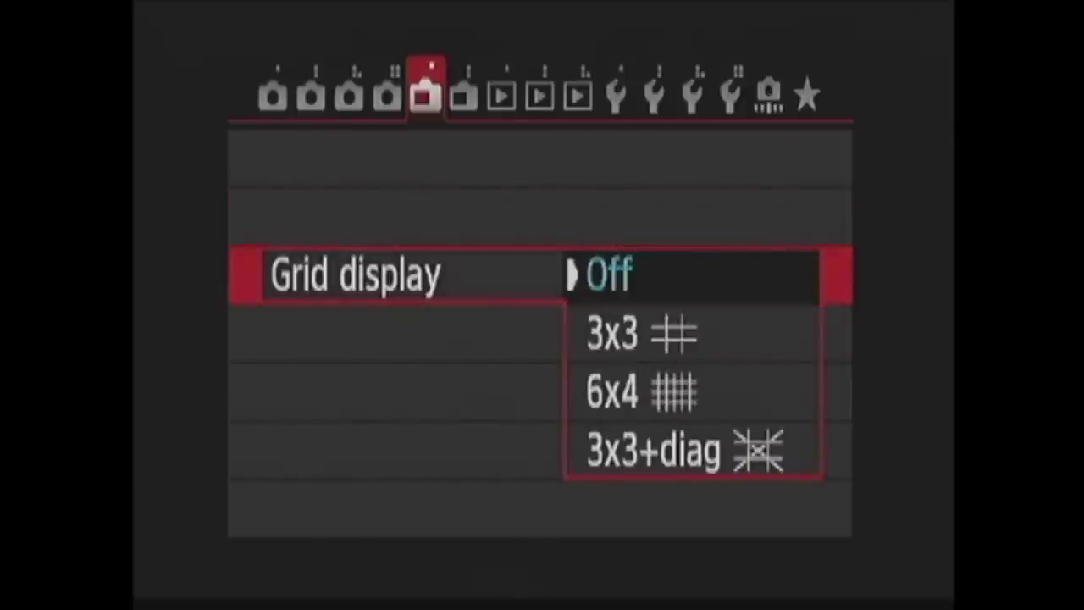
key("Down")
key("Down")
key("Down")
key("Down")
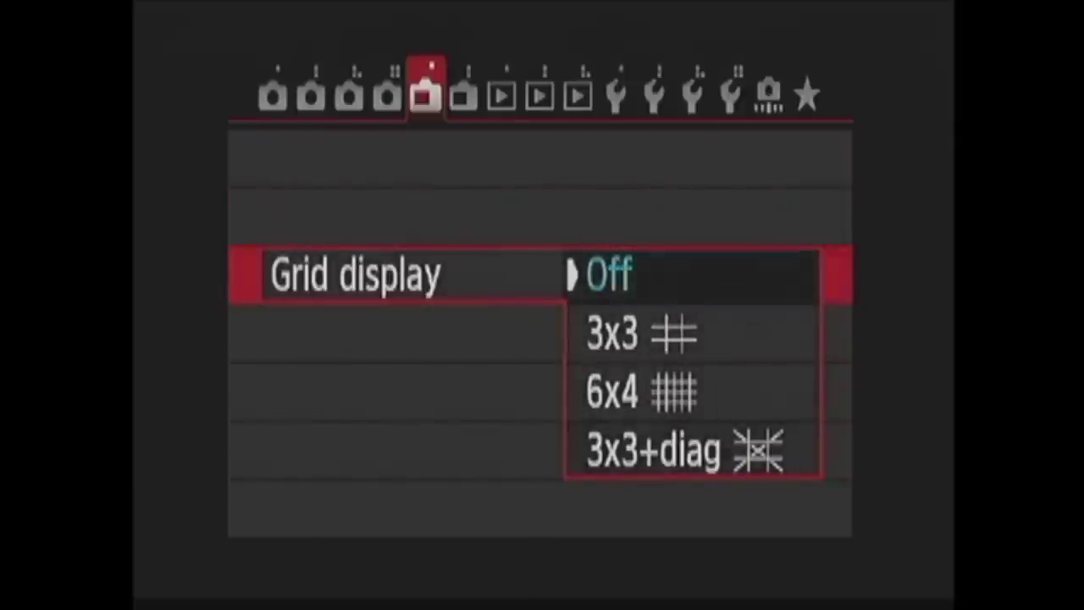
key("Return")
Review the 3:2, 4:3, 16:9 and 1:1 options of Aspect ratio, and confirm 3:2.
key("Down")
key("Return")
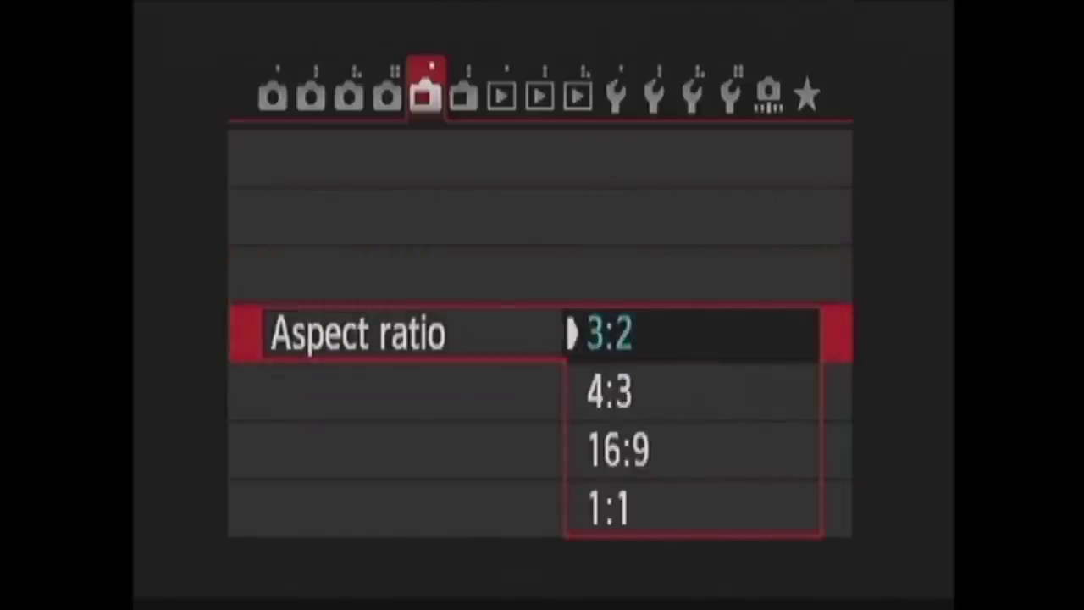
key("Down")
key("Down")
key("Down")
key("Down")
key("Return")
Review the Enable, During depth-of-field preview and Disable options of Expo. simulation, and confirm Enable.
key("Down")
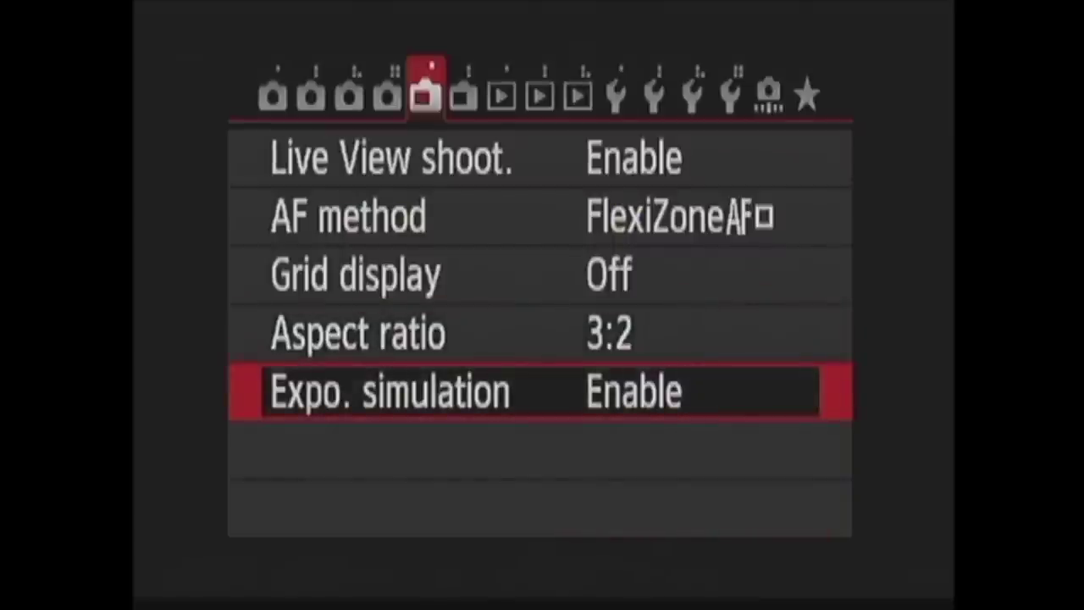
key("Return")
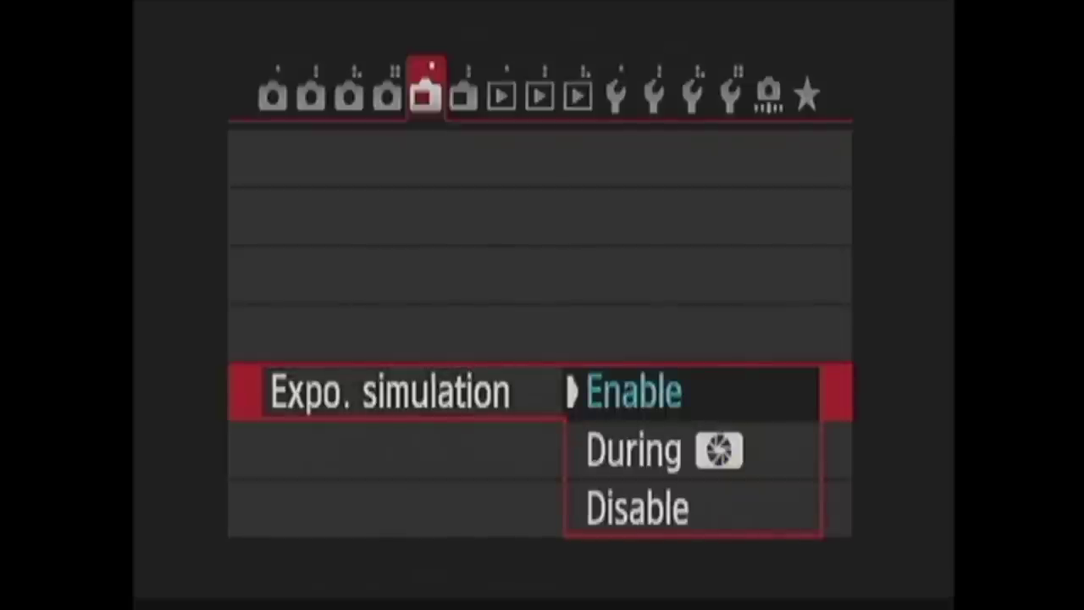
key("Down")
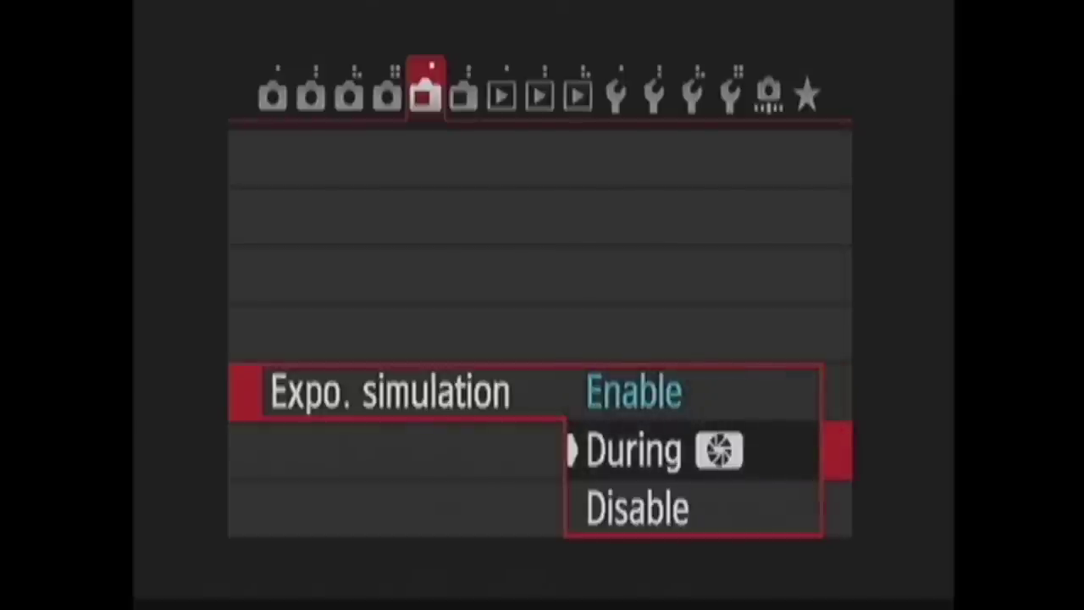
key("Down")
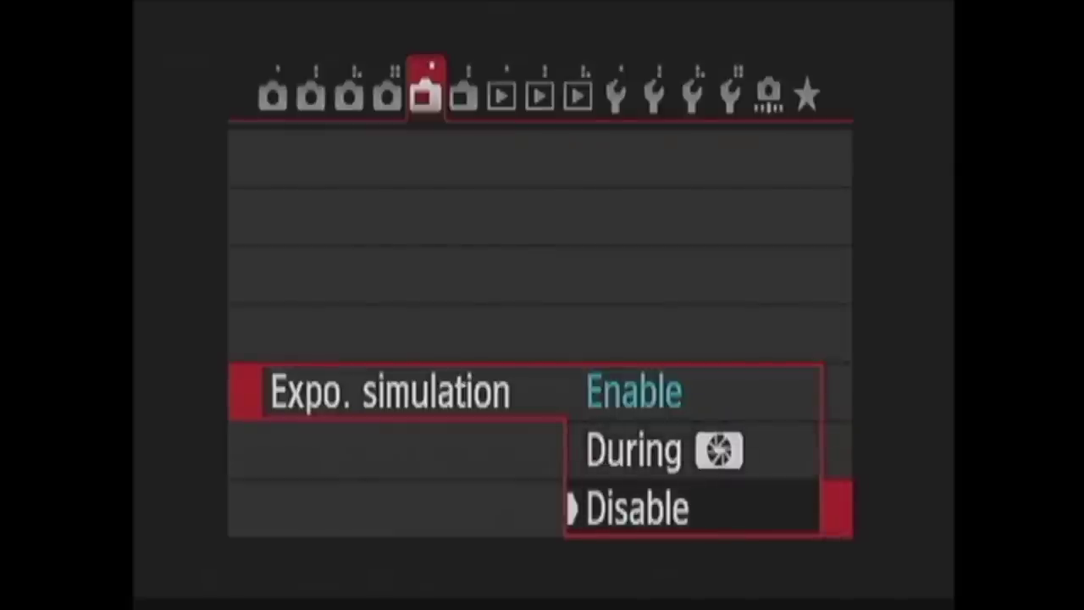
key("Down")
key("Return")
Review the Mode 1, Mode 2 and Disable options of Silent LV shoot., and confirm Mode 1.
key("Down")
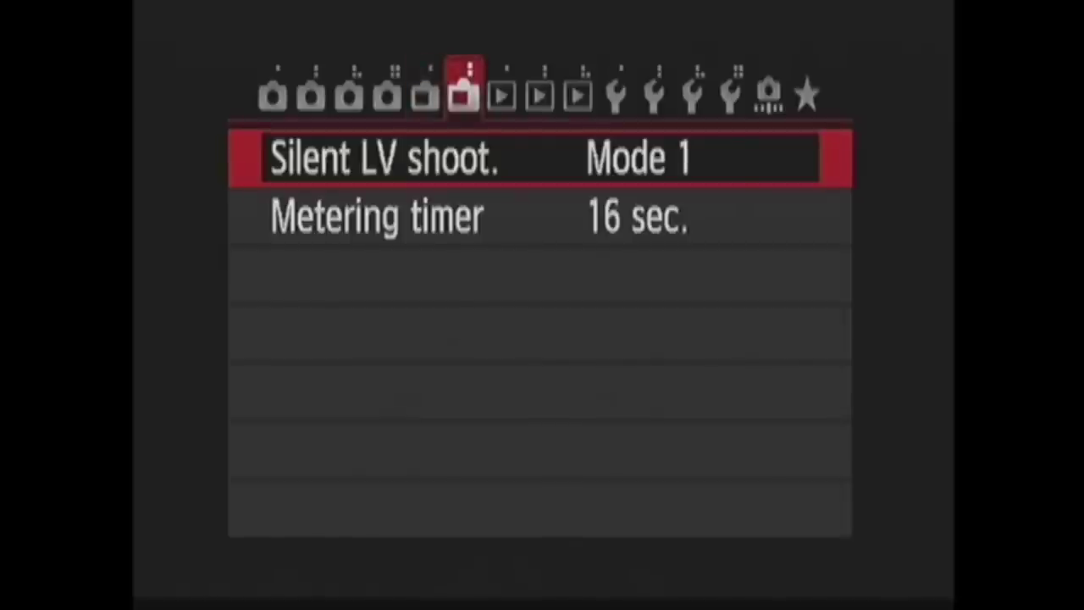
key("Return")
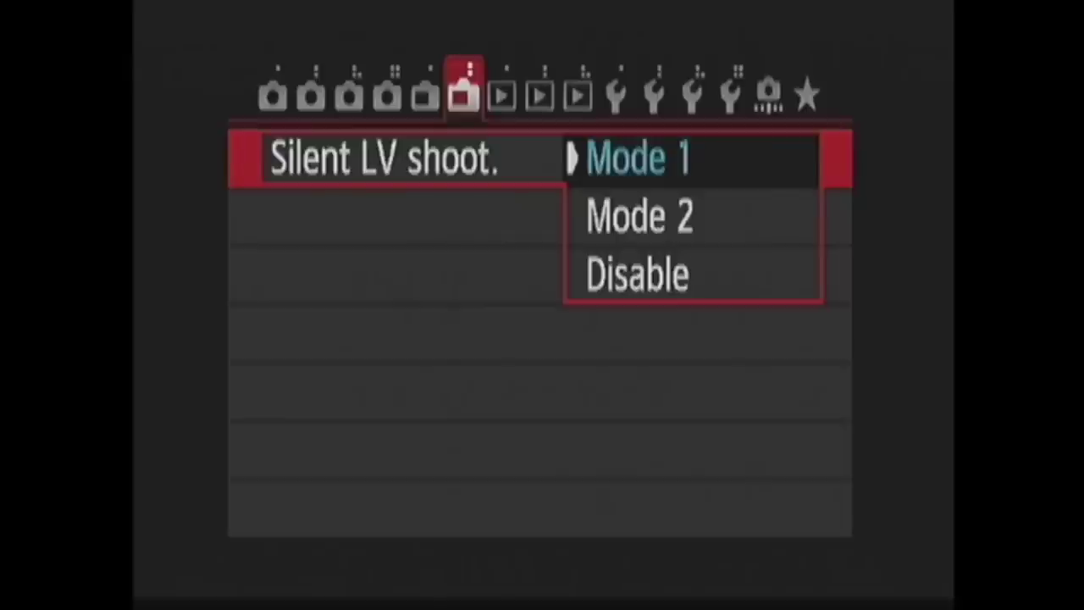
key("Down")
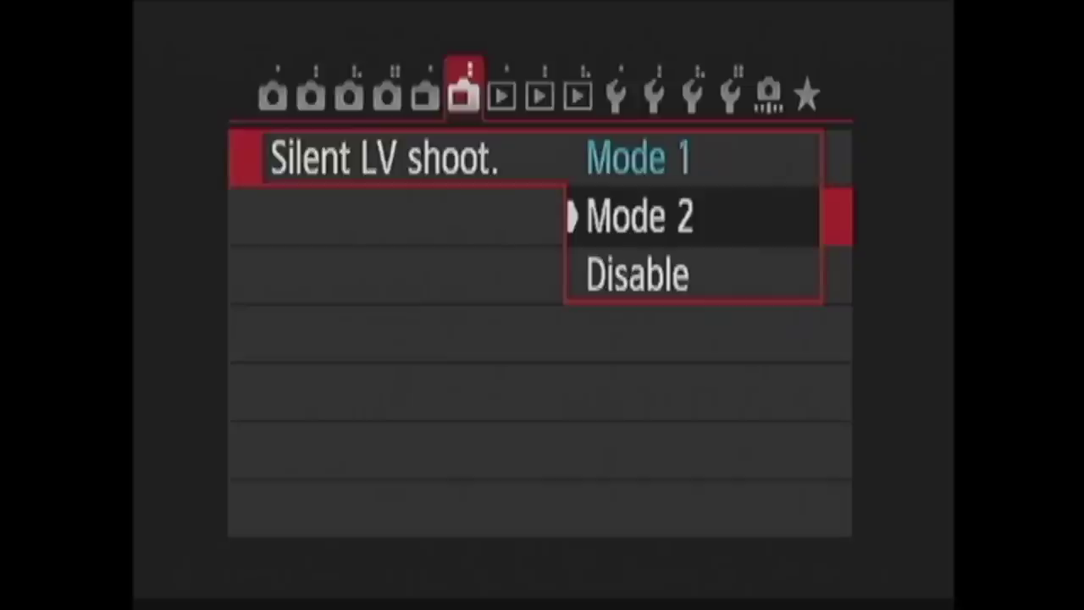
key("Down")
key("Down")
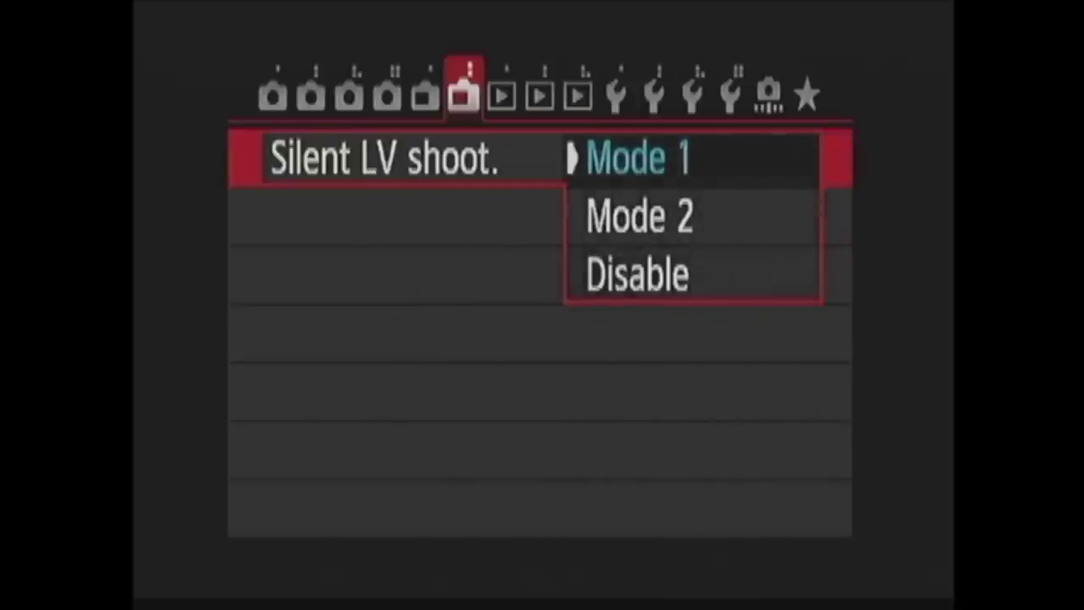
key("Return")
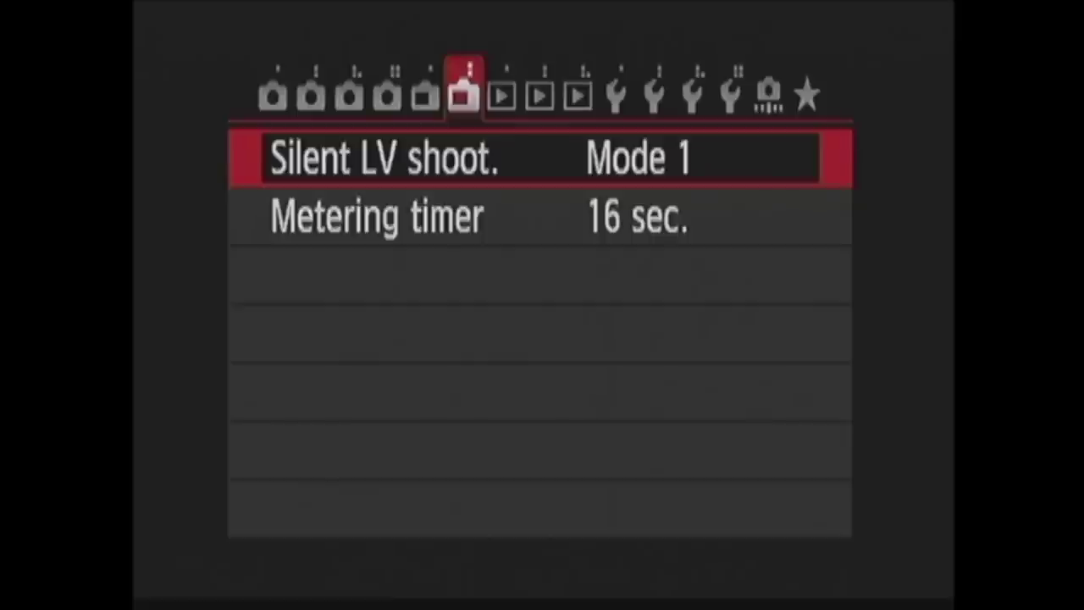
Review the Metering timer durations from 4 sec. to 30 min., and confirm 16 sec.
key("Down")
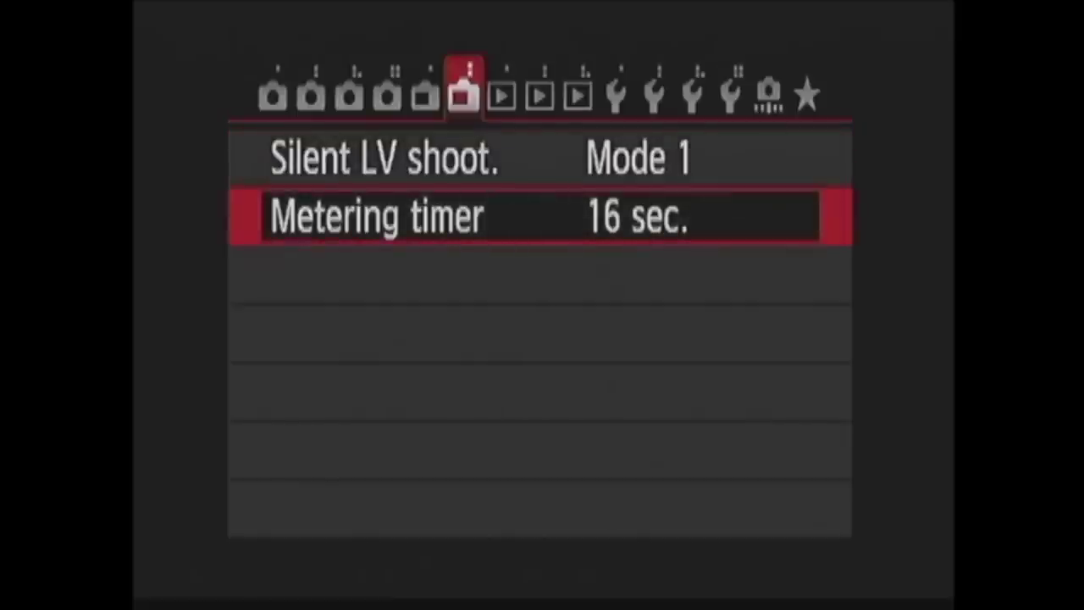
key("Return")
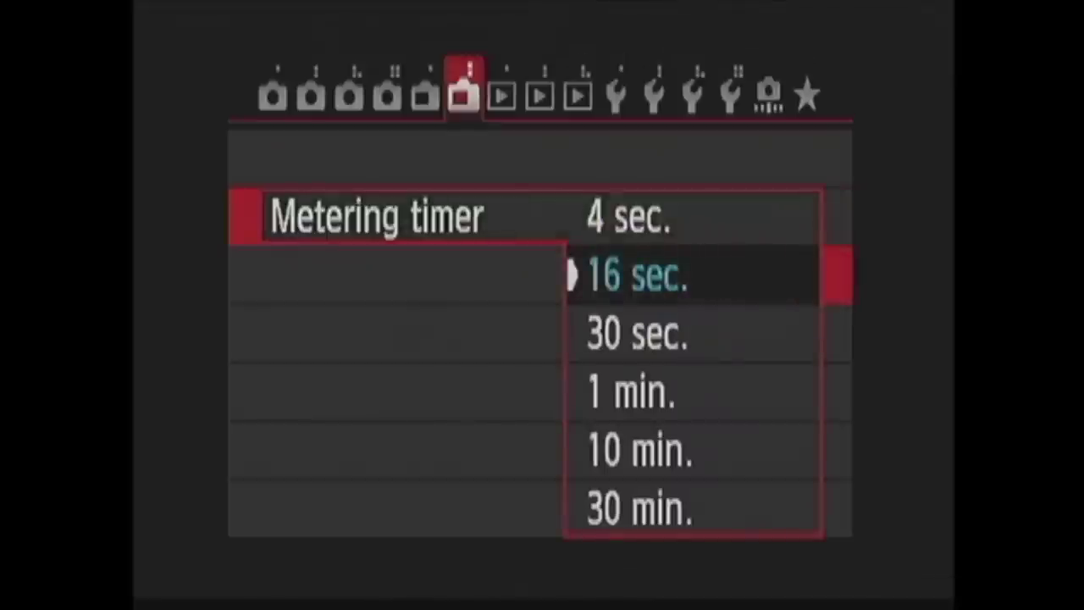
key("Return")
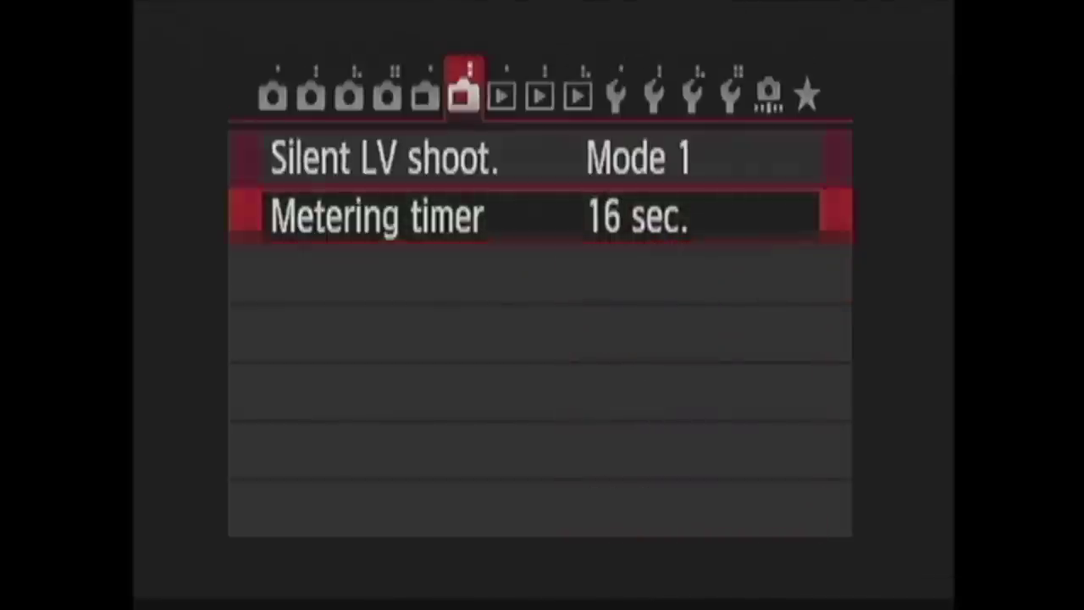
View the image selection screen of Protect images with image 100-1533, and return to the protection options.
key("Up")
key("Right")
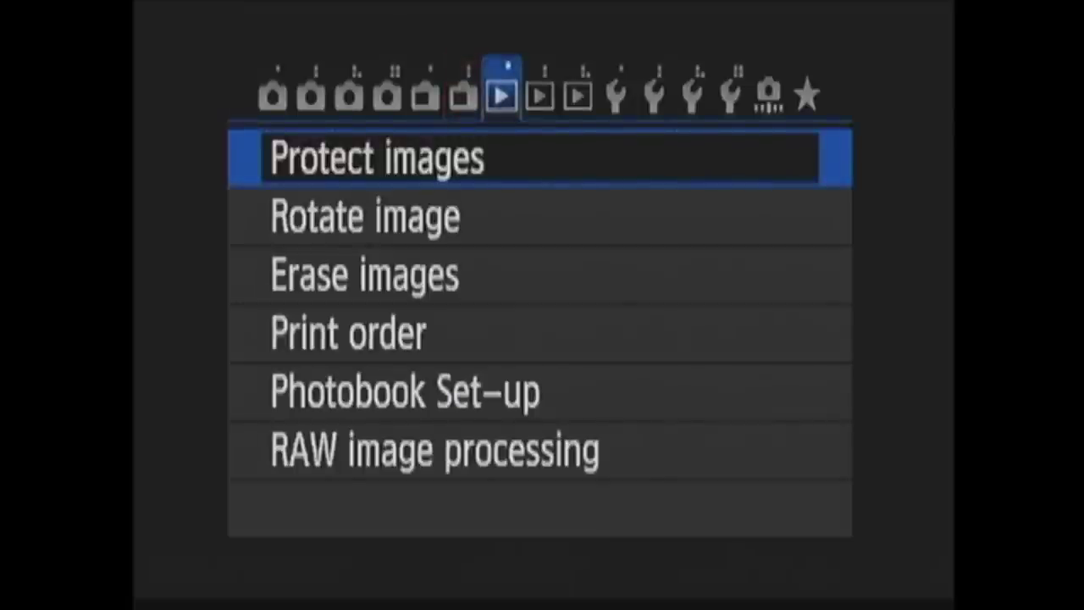
key("Return")
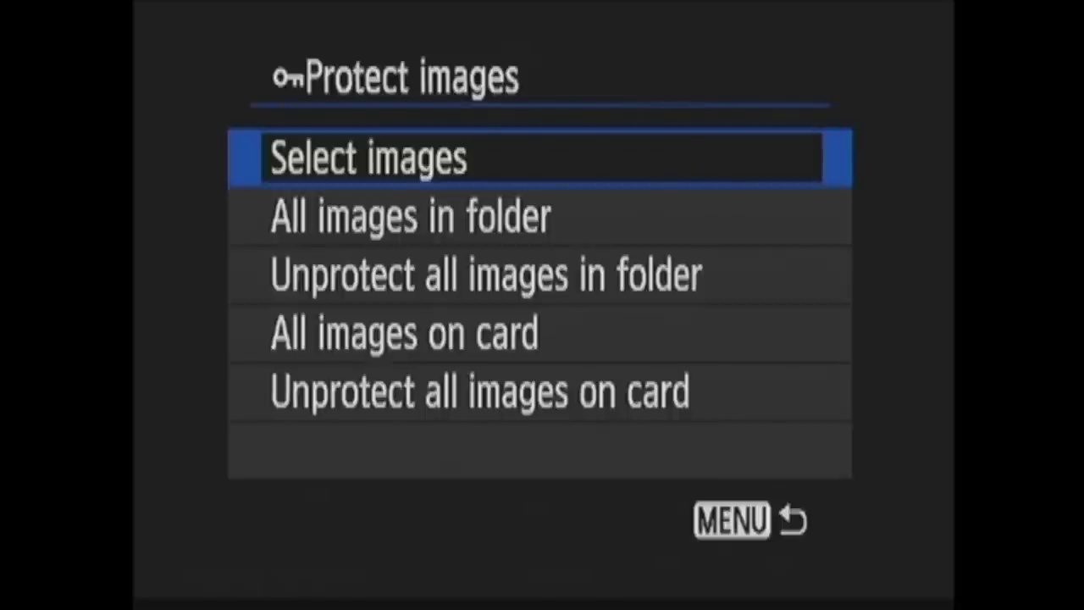
key("Return")
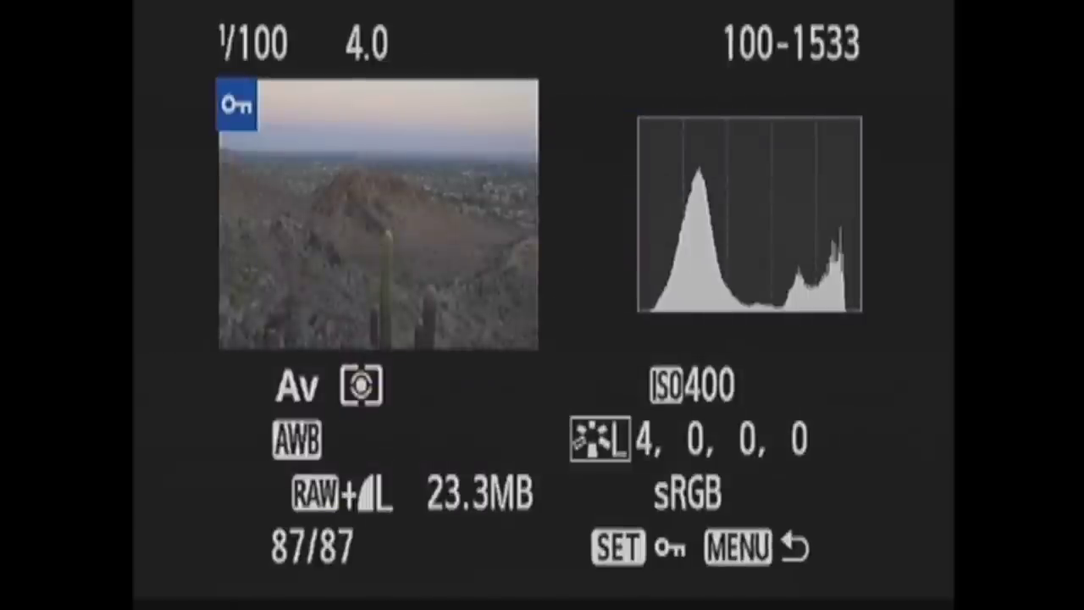
key("Return")
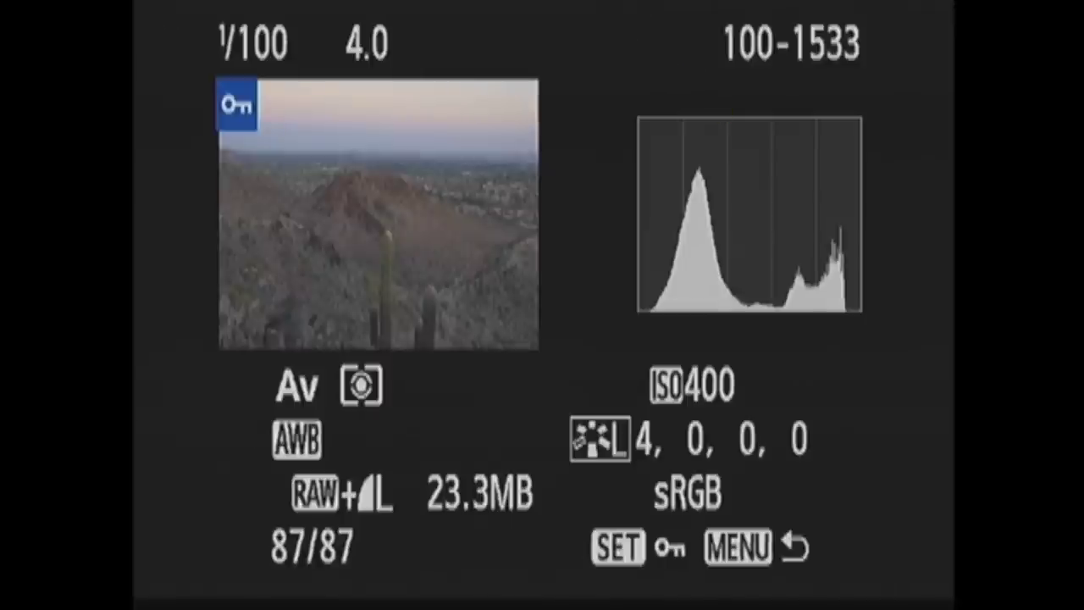
key("Escape")
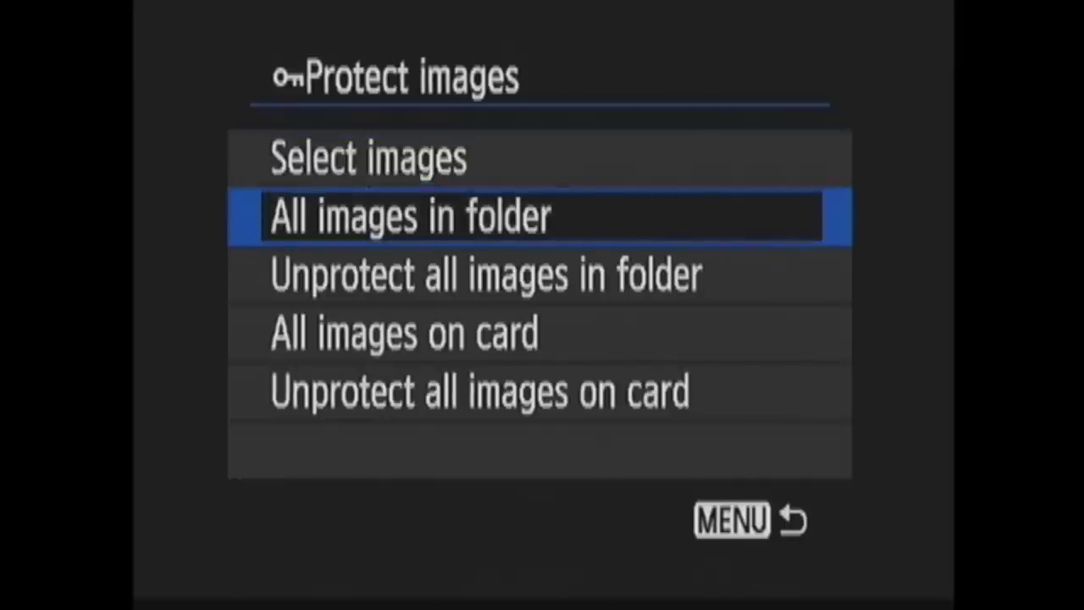
Review the remaining Protect images options for folder and card protection and unprotection, and return to the playback menu.
key("Down")
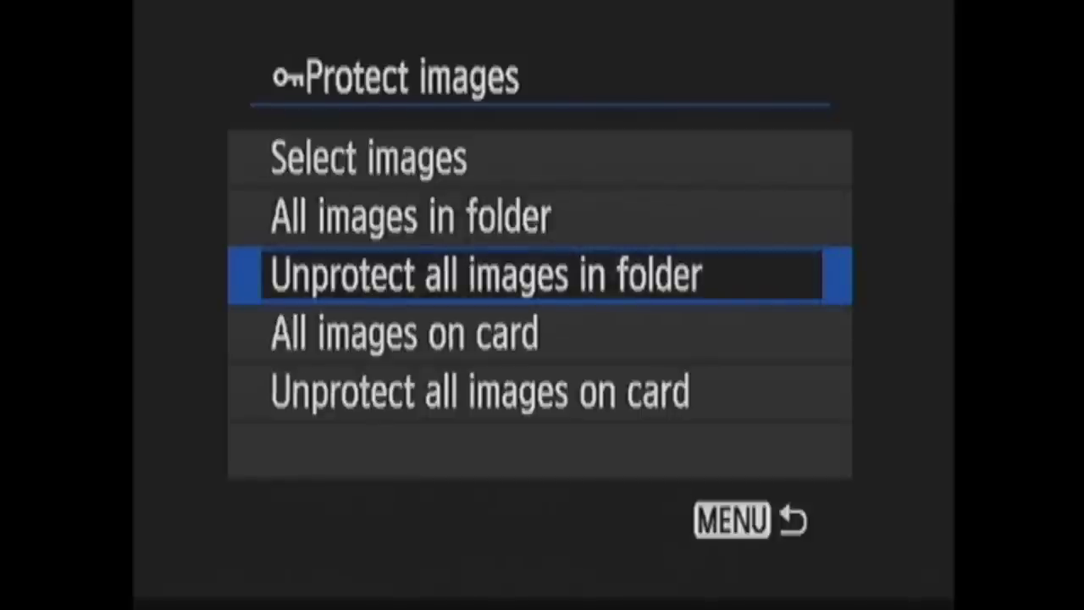
key("Down")
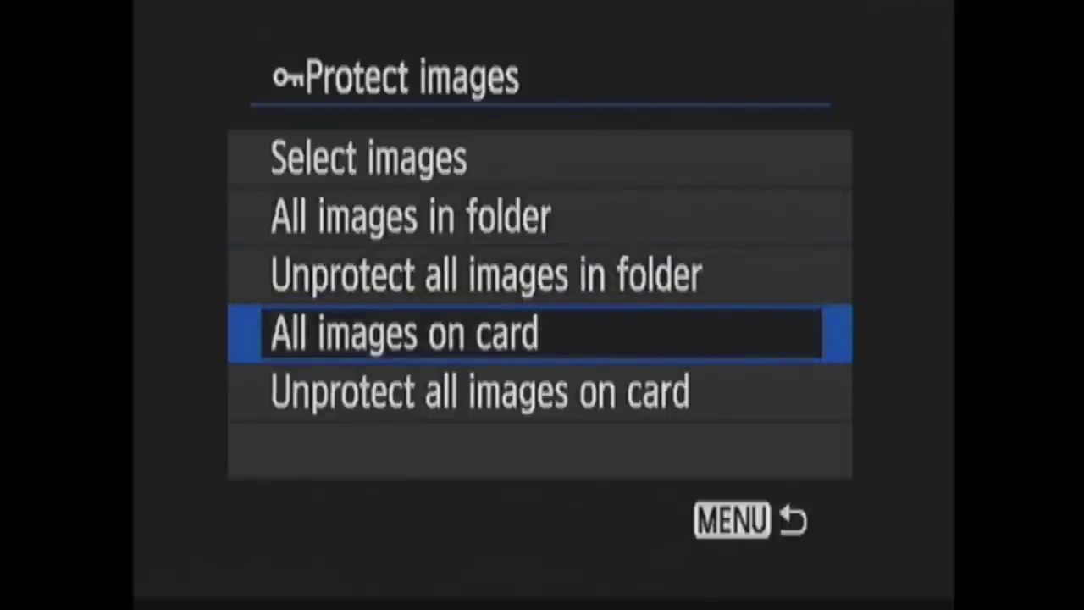
key("Down")
key("Down")
key("Escape")
Rotate image 100-1533 through both vertical orientations and back to horizontal, and leave Rotate image.
key("Down")
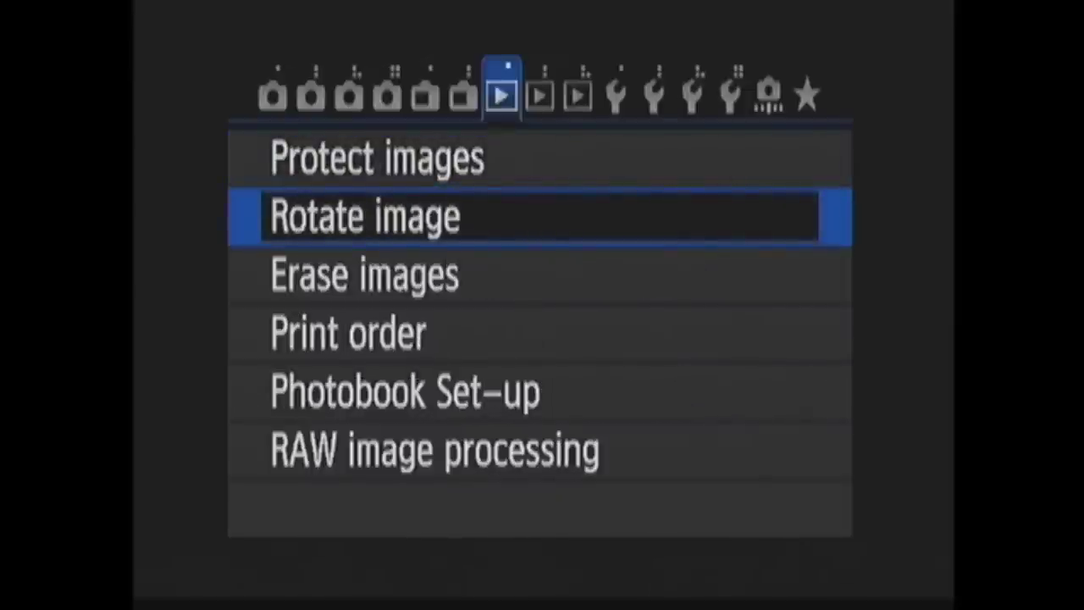
key("Return")
key("Return")
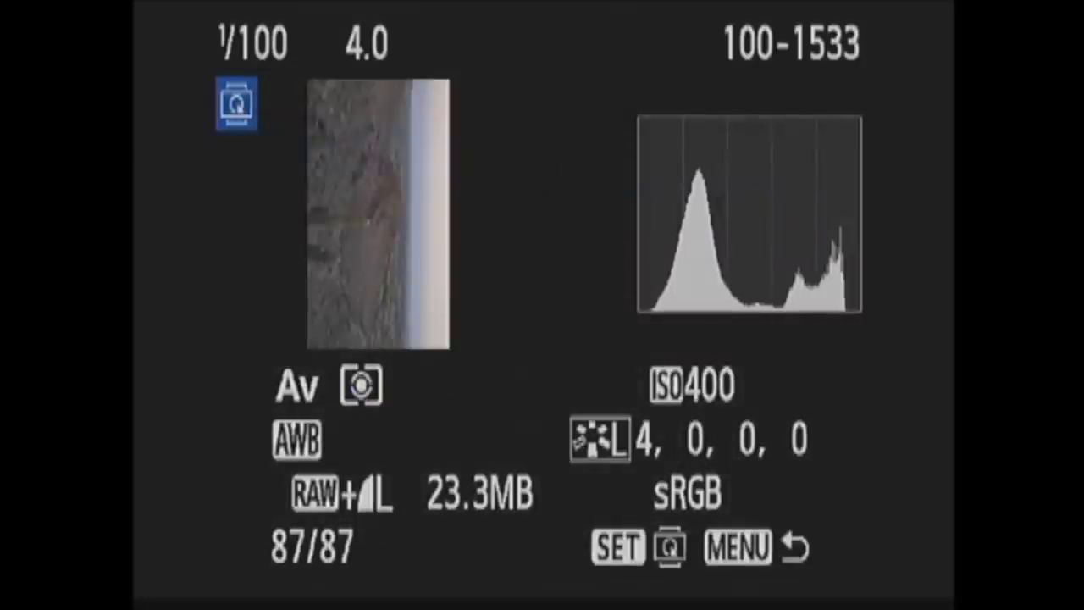
key("Return")
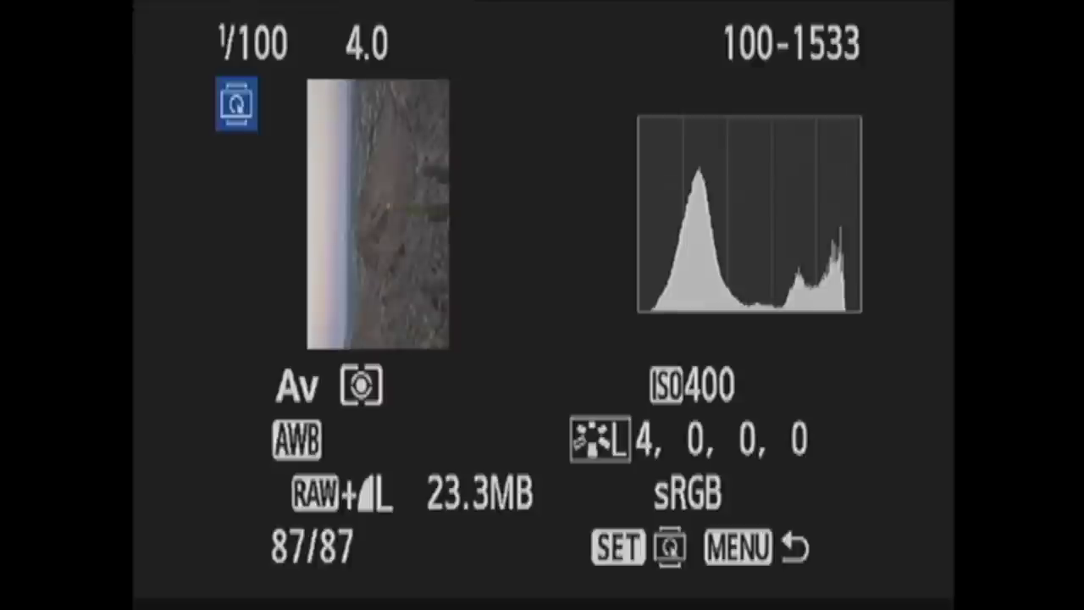
key("Return")
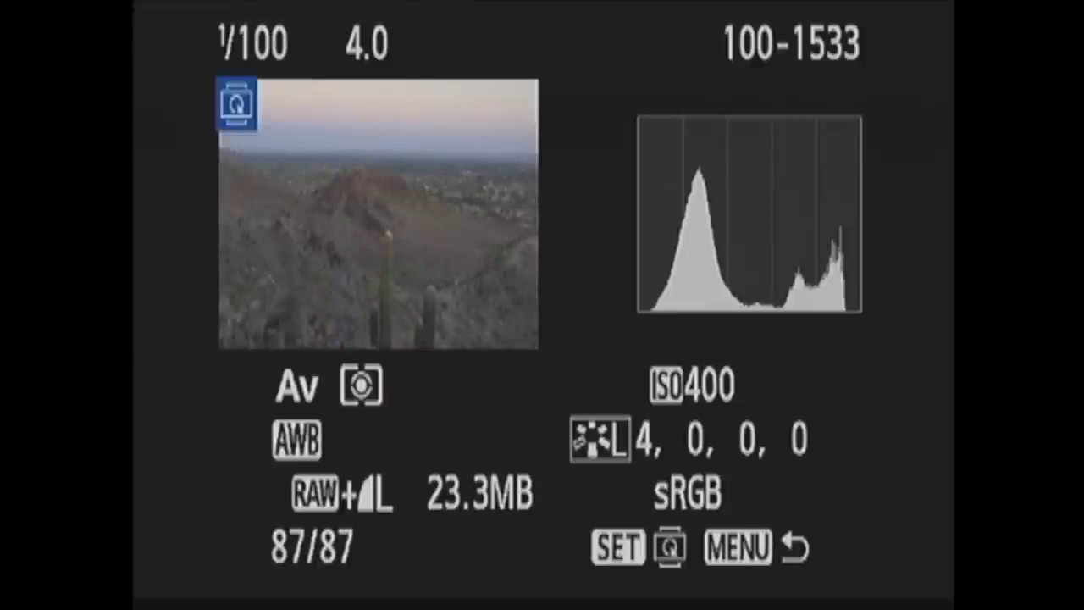
key("Escape")
Review the Erase images options Select and erase images, All images in folder and All images on card, without erasing anything.
key("Down")
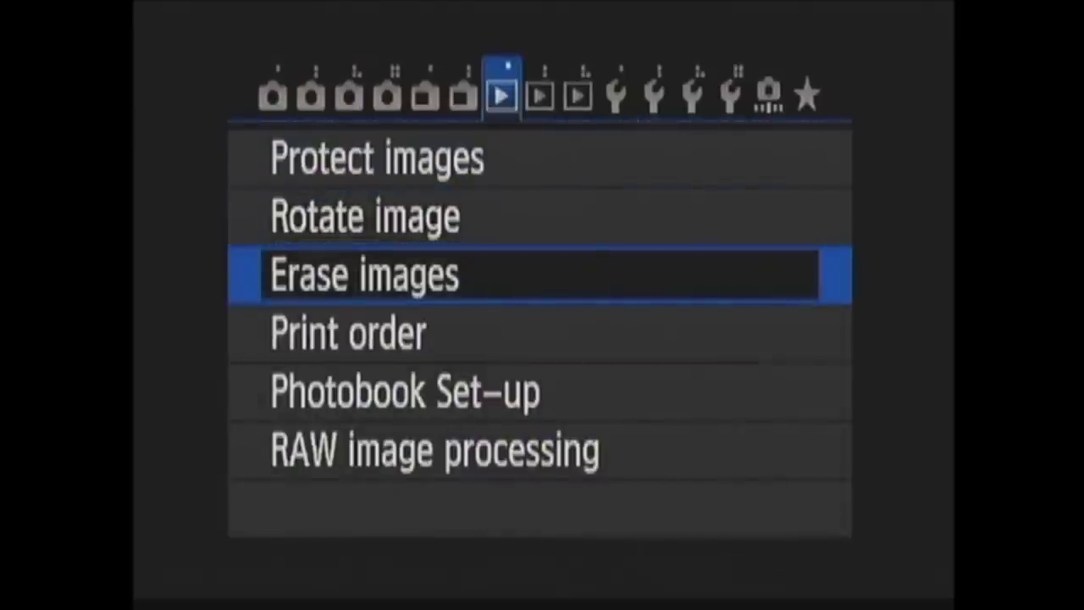
key("Return")
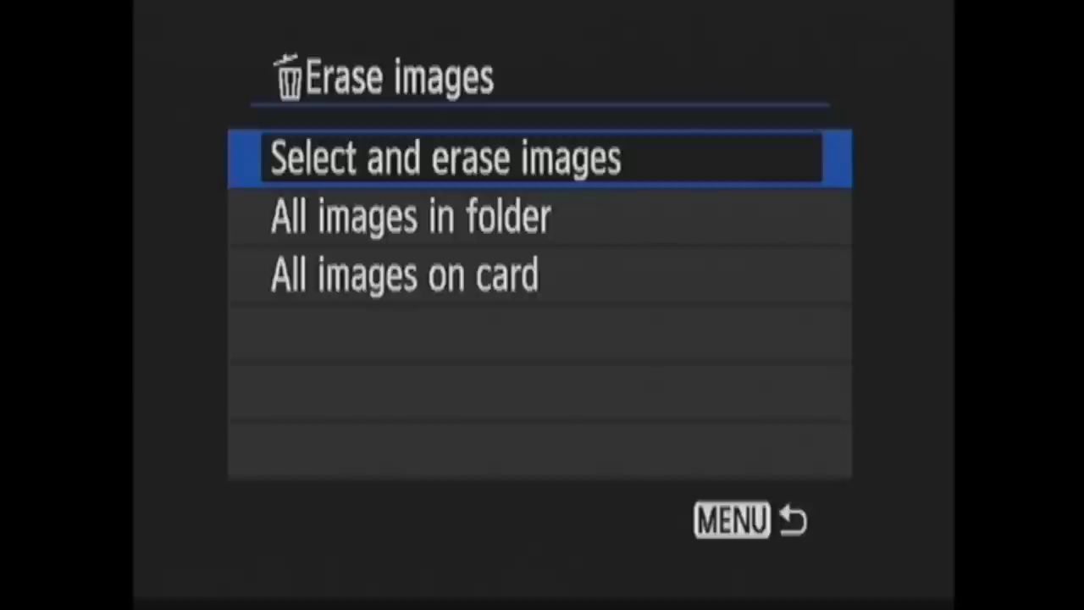
key("Down")
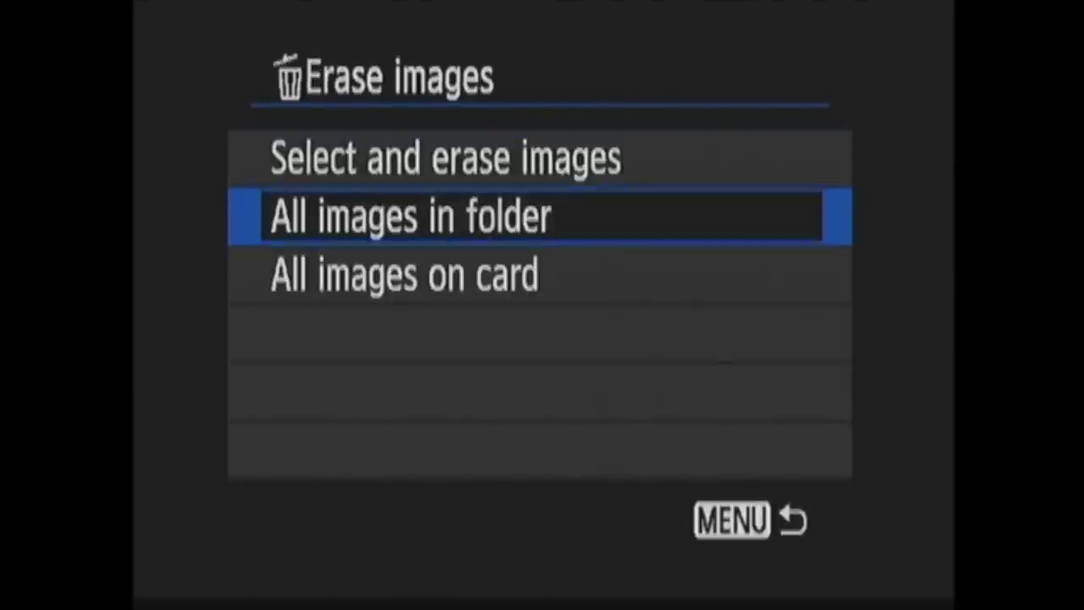
key("Down")
key("Down")
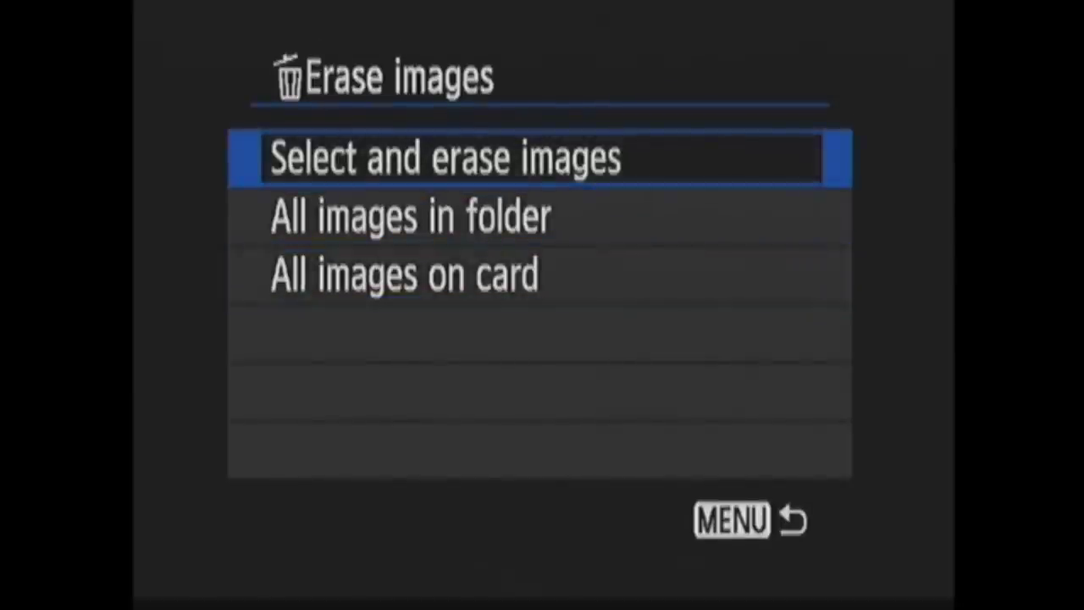
key("Escape")
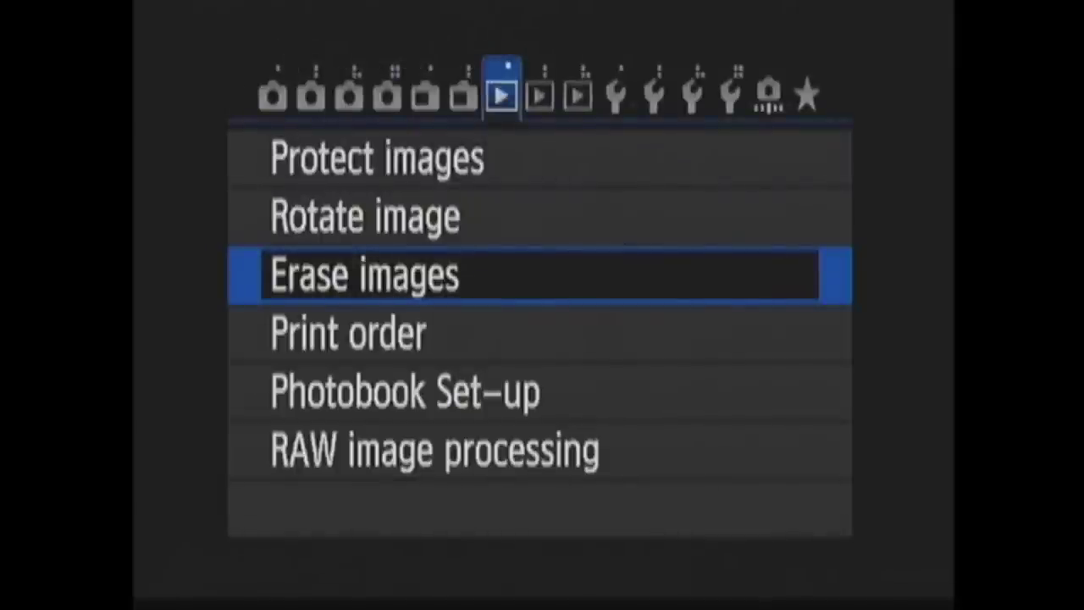
Review the Print order choices for selected images, by folder, all images and Set up, and return to the playback menu.
key("Down")
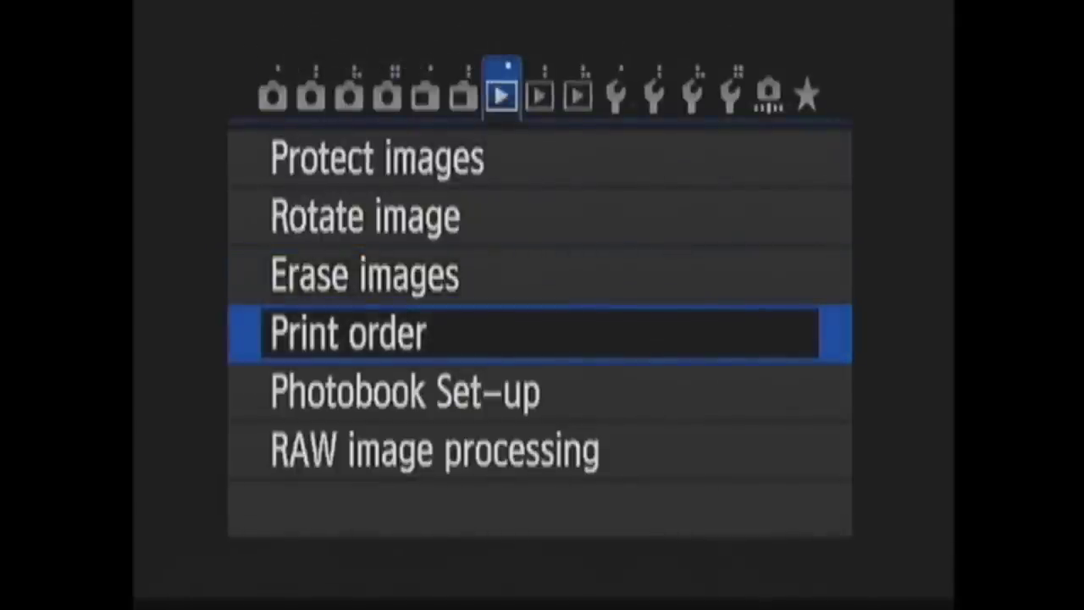
key("Return")
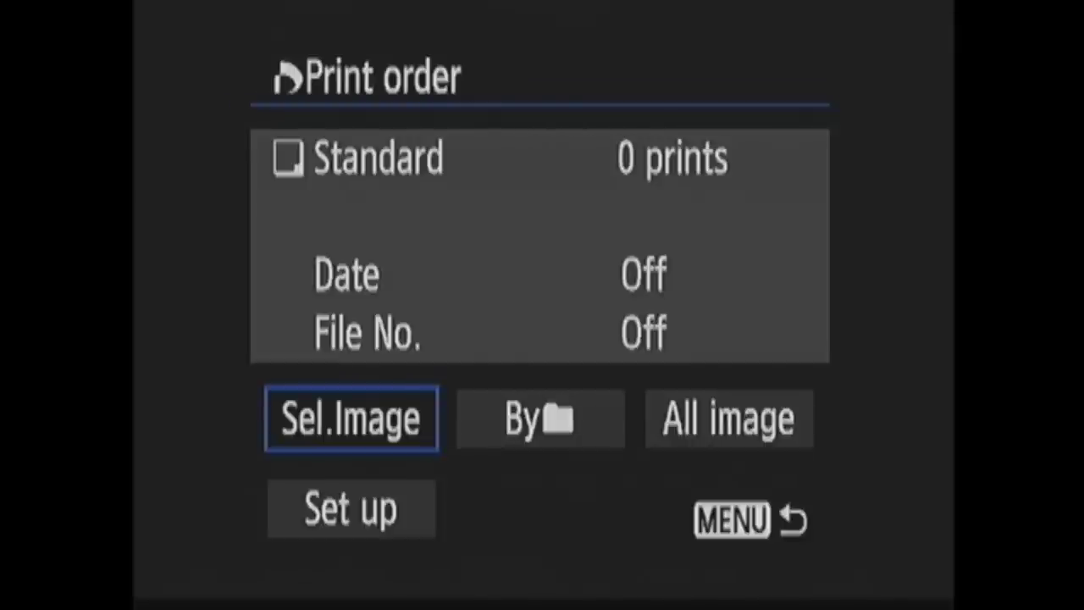
key("Right")
key("Right")
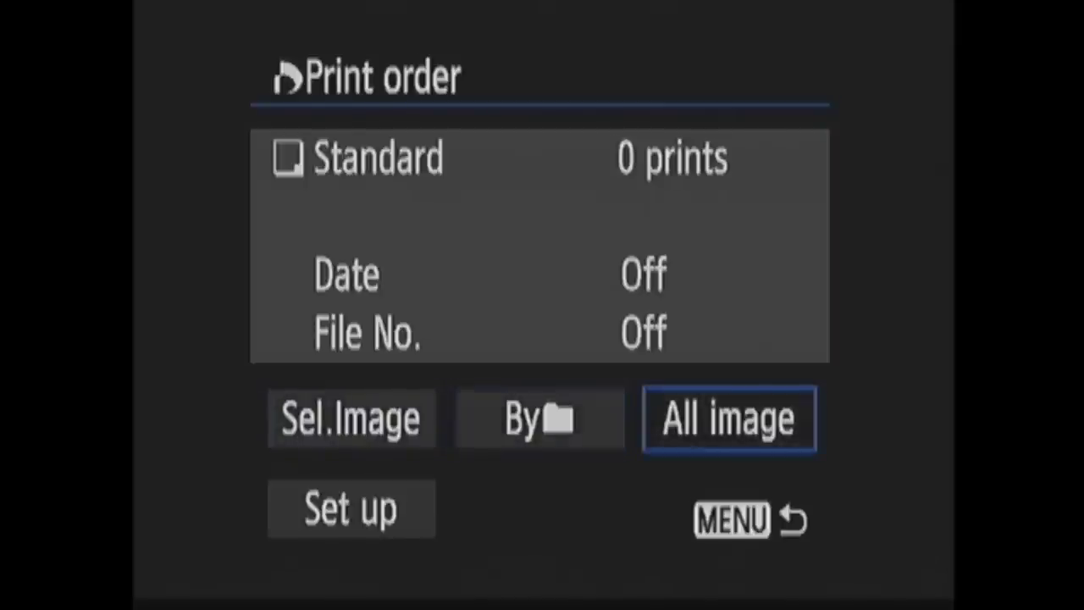
key("Right")
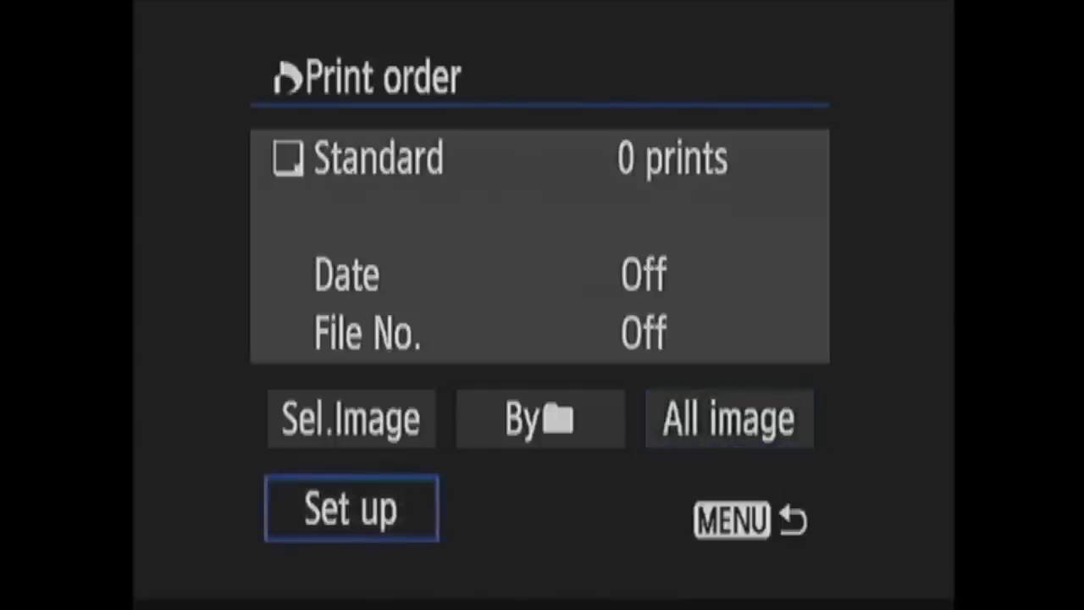
key("Right")
key("Escape")
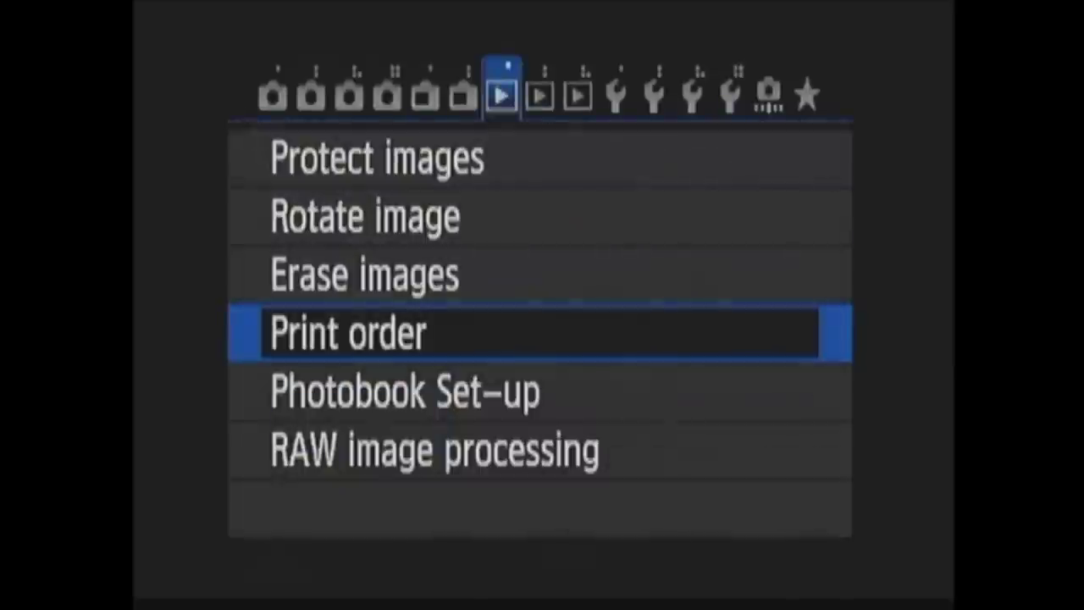
Review the Photobook Set-up options for selecting and clearing images by folder or card, and return to the playback menu.
key("Down")
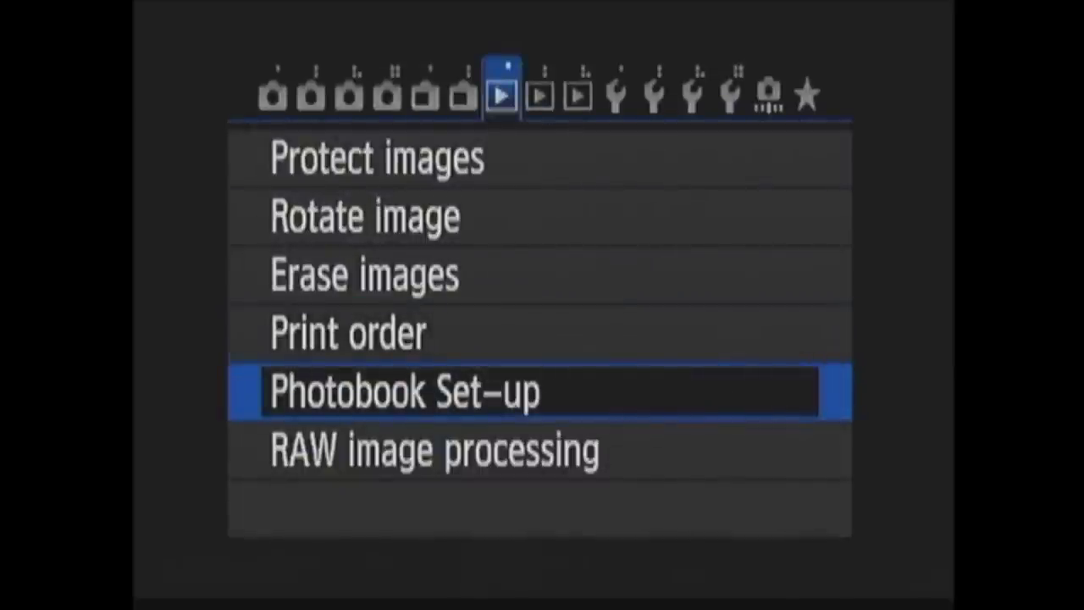
key("Return")
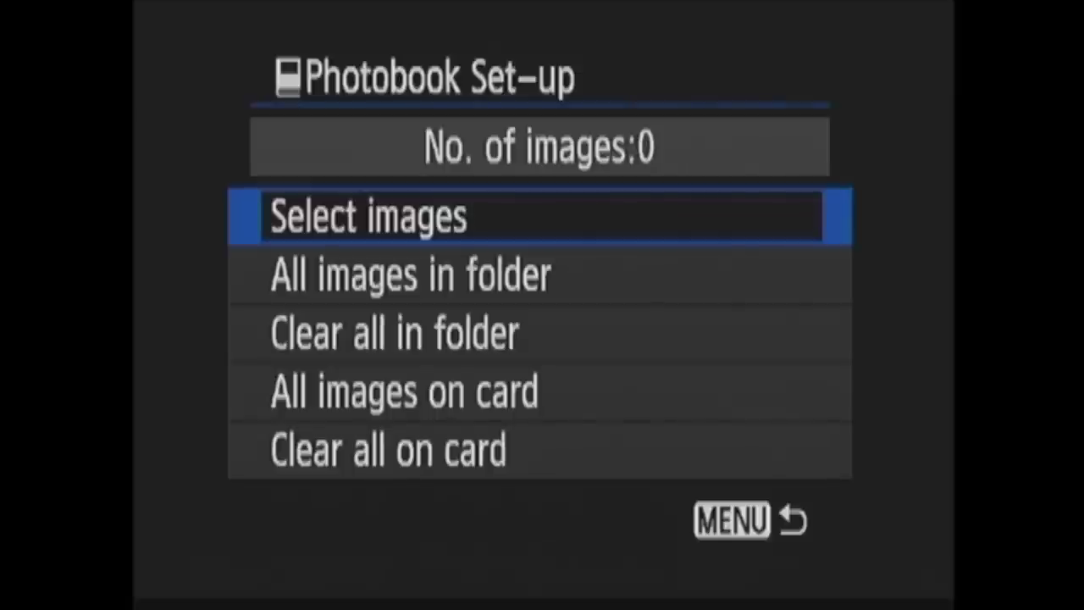
key("Down")
key("Down")
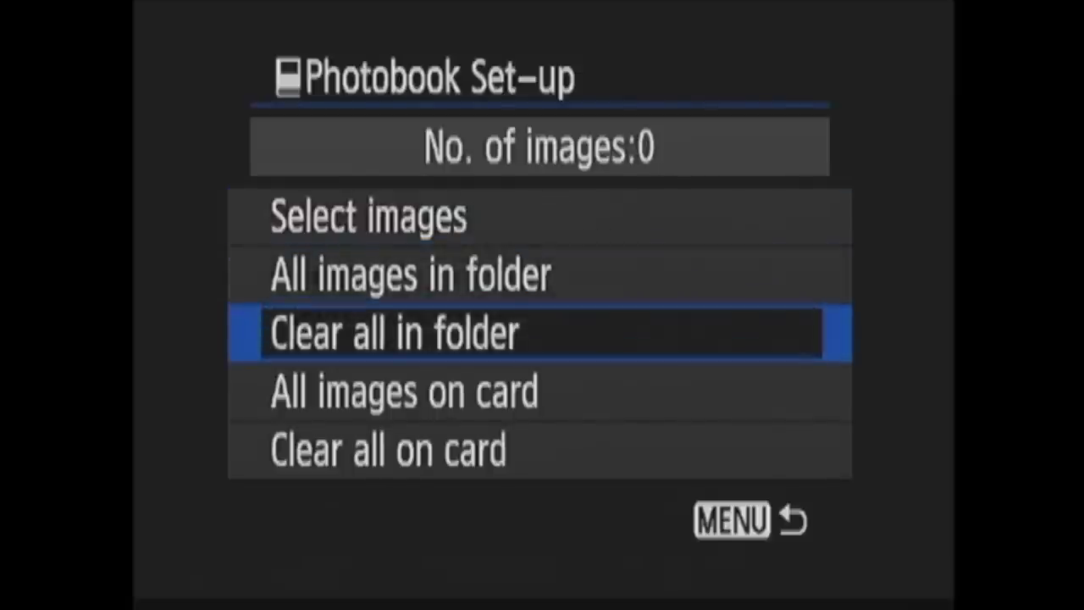
key("Down")
key("Down")
key("Down")
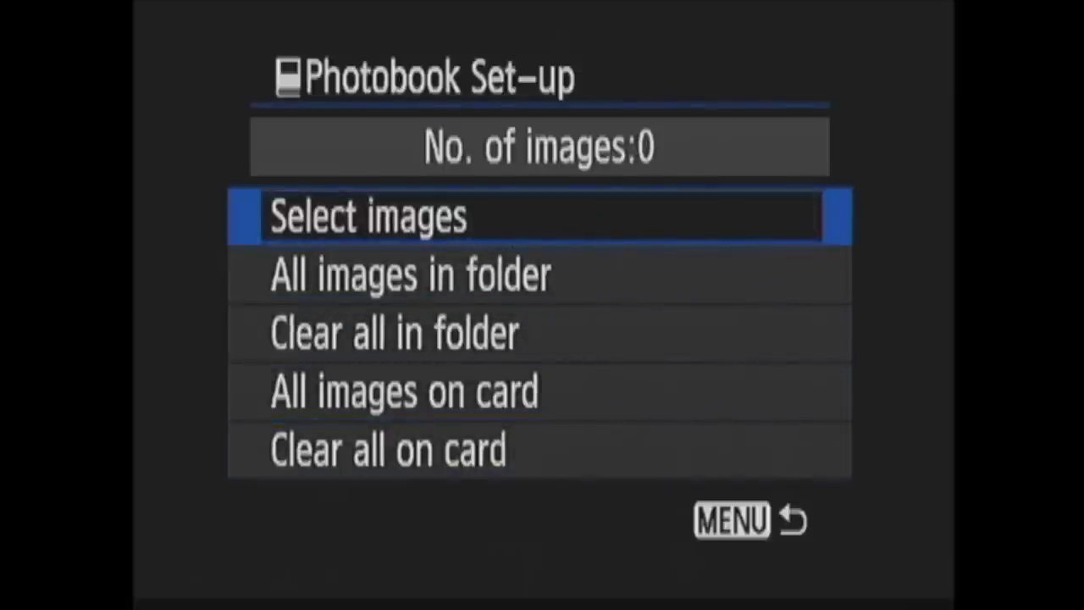
key("Escape")
Examine the RAW image processing adjustments for the desert photo, including Color space, Peripheral illumin. correct. and Auto Lighting Optimizer.
key("Down")
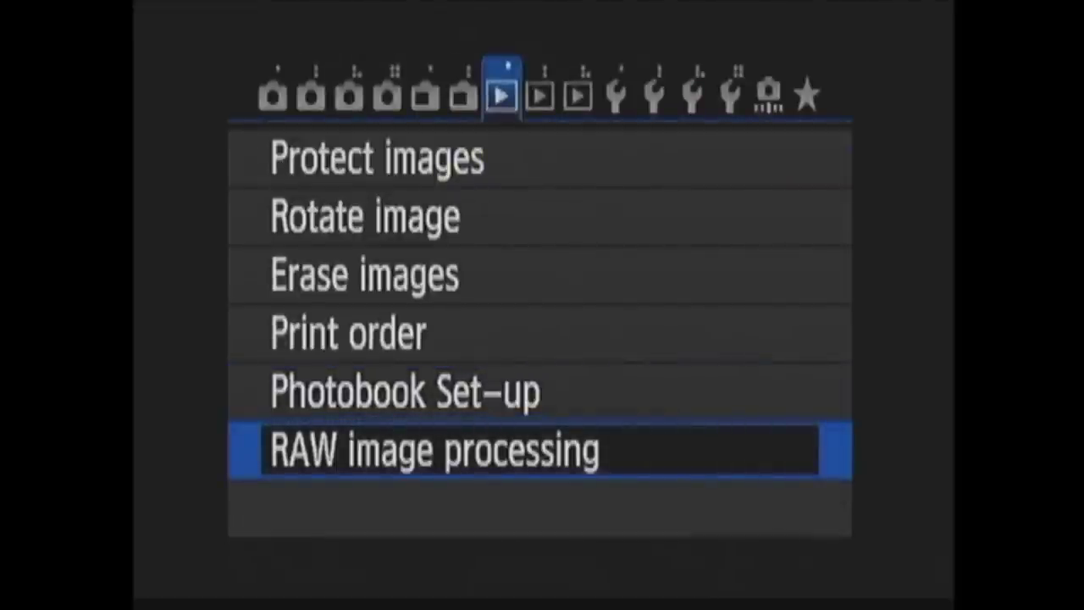
key("Return")
key("Return")
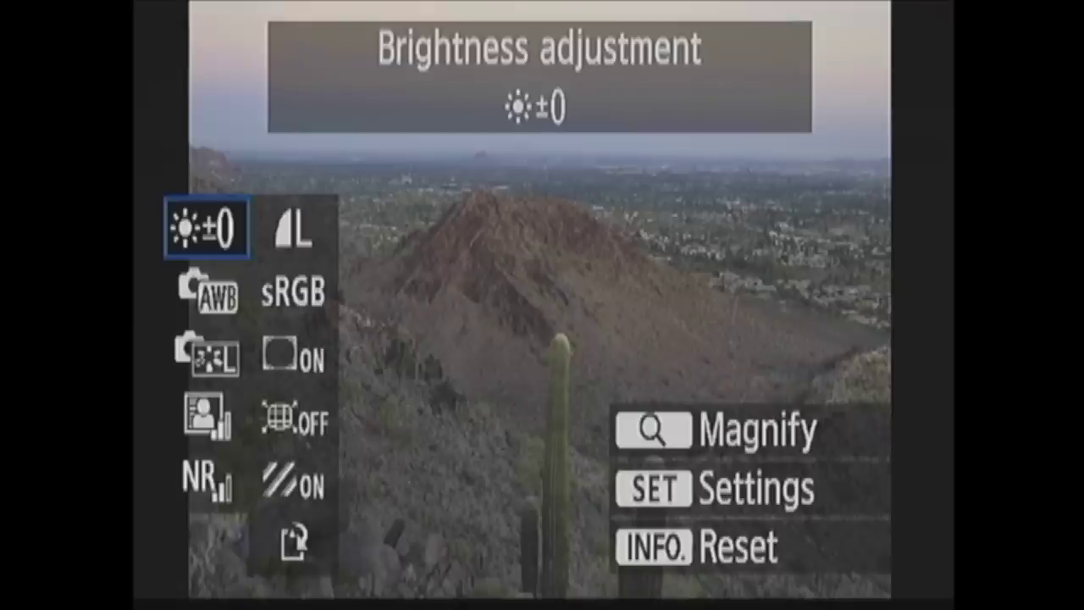
key("Right")
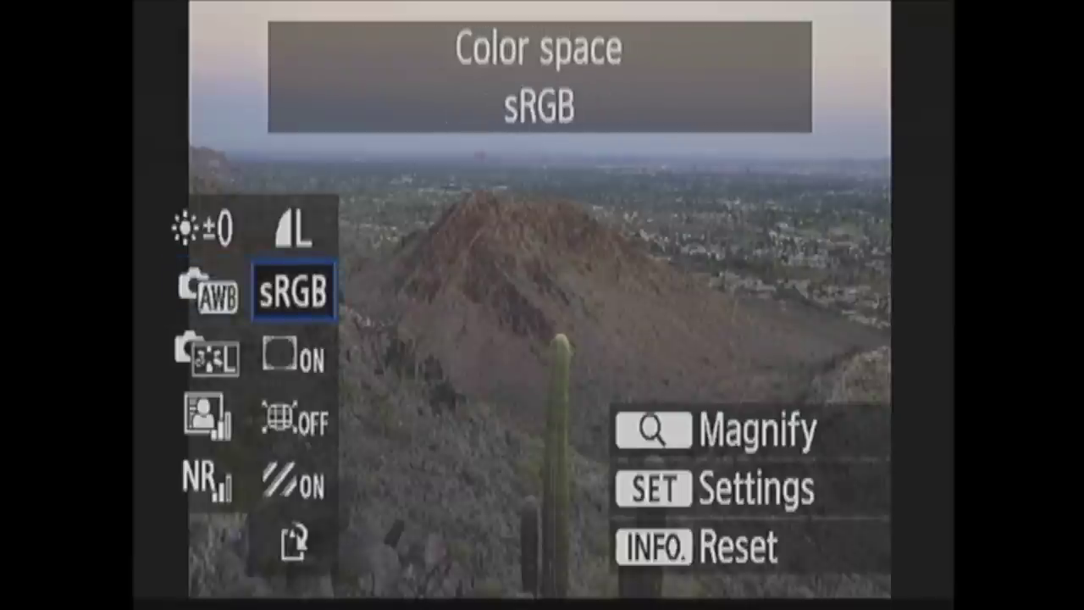
key("Right")
key("Right")
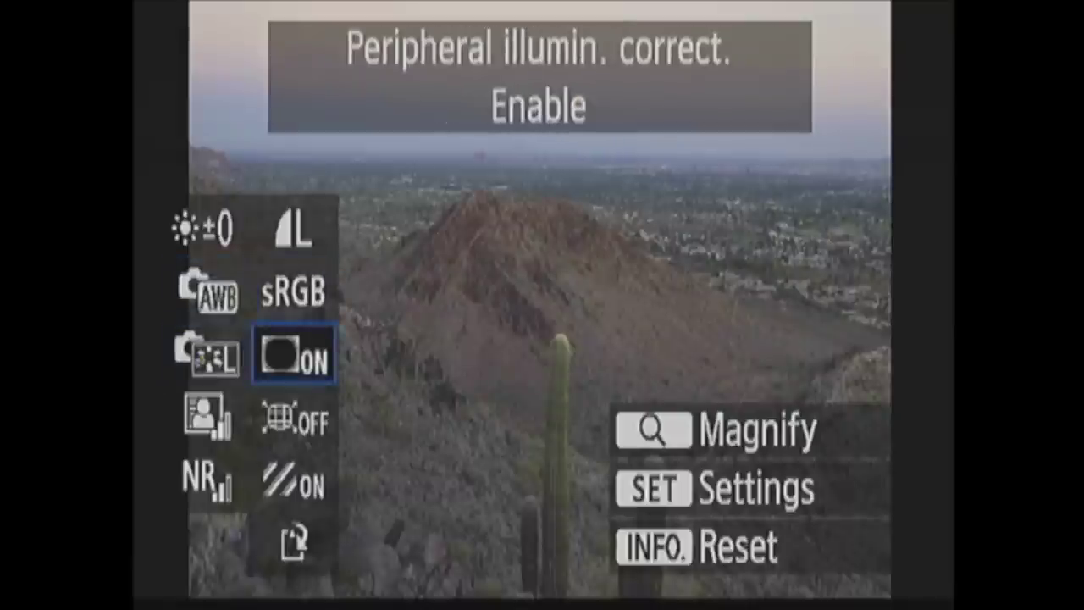
key("Right")
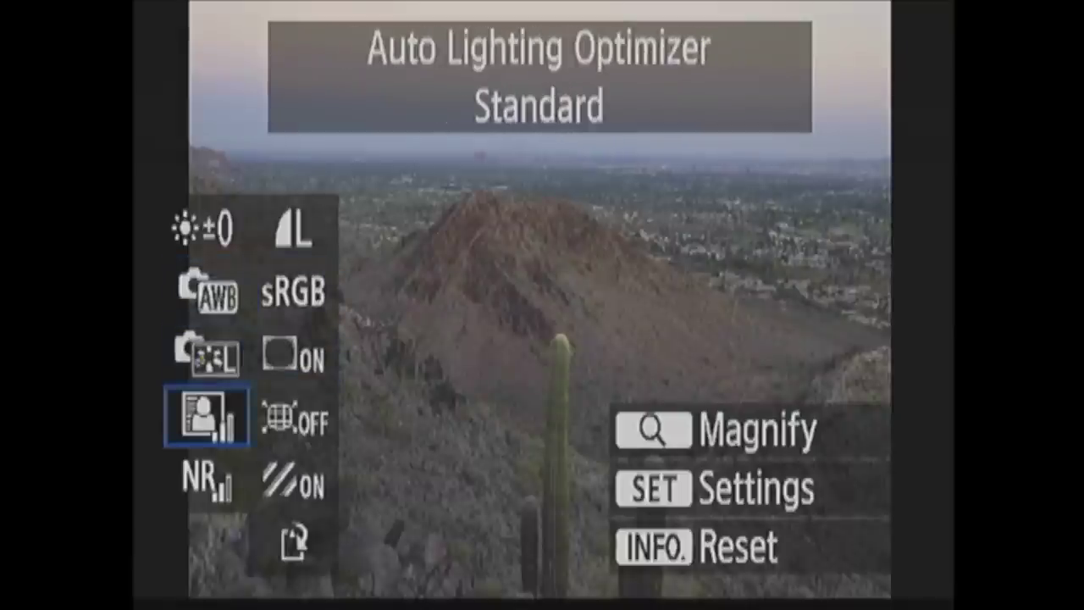
key("Right")
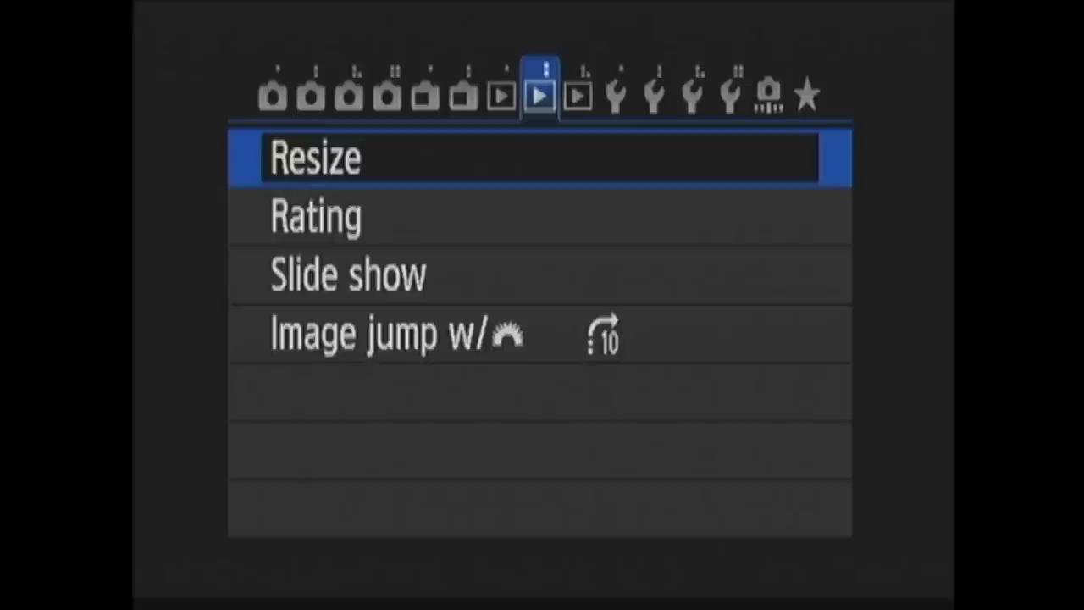
View the Resize and Rating screens for image 100-1533 without changing its size or rating.
key("Return")
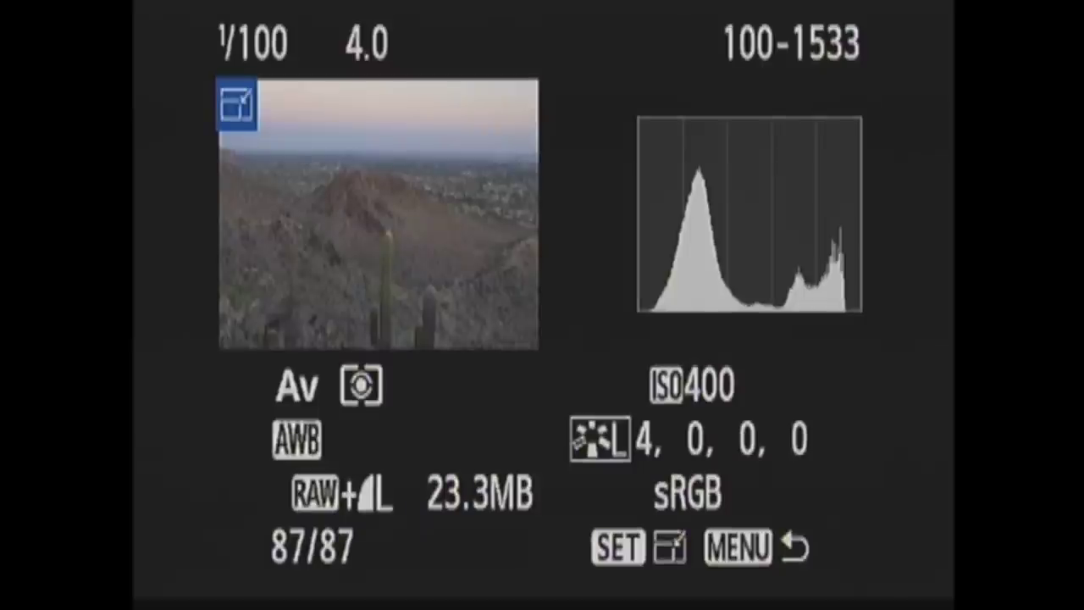
key("Escape")
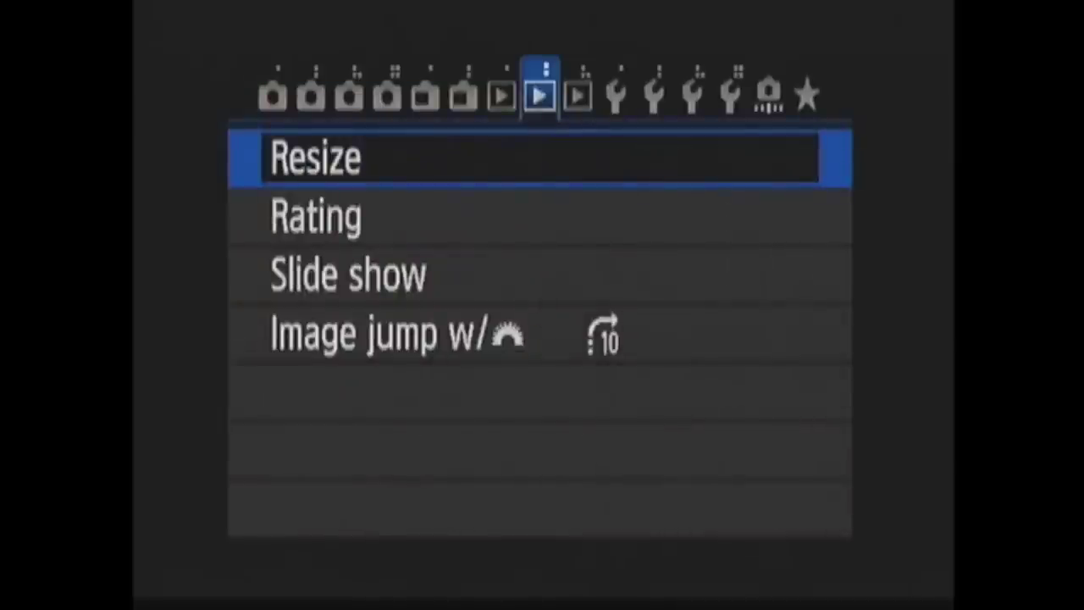
key("Down")
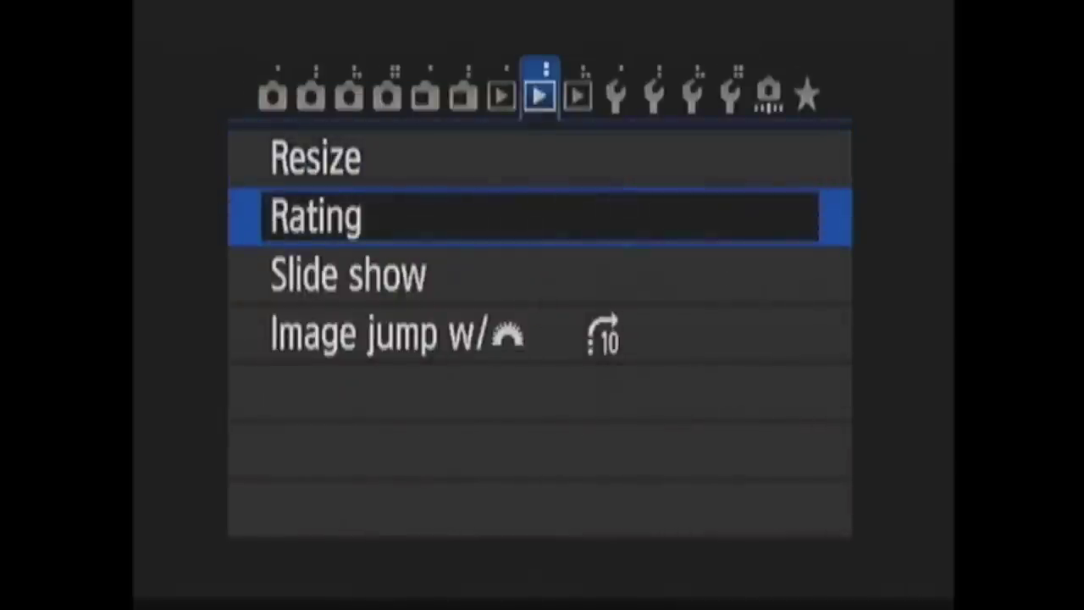
key("Return")
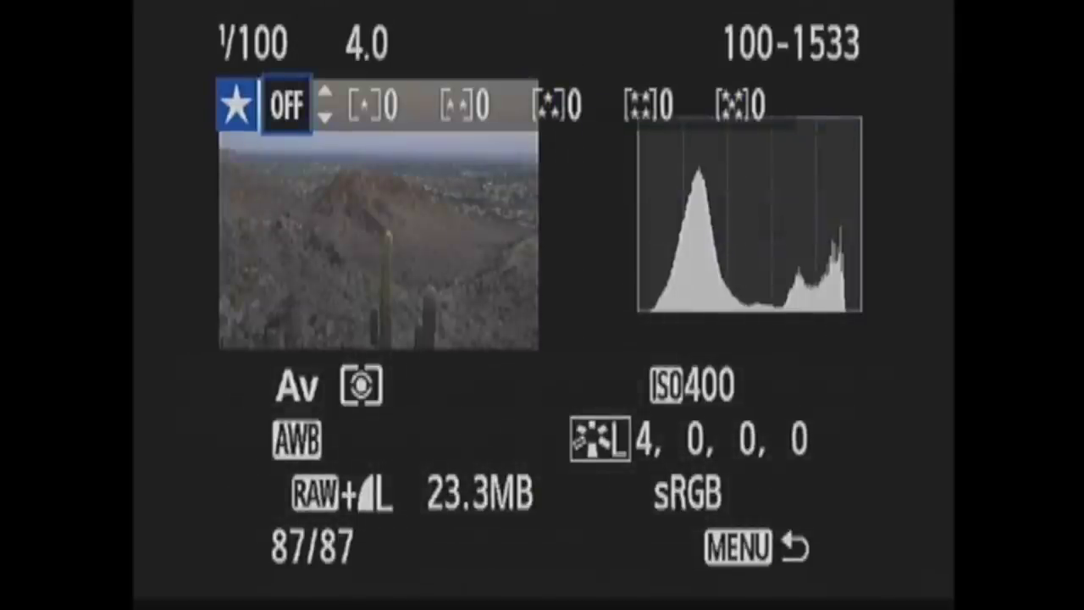
key("Escape")
Review the Image jump methods, including by folder, movies only and image rating, and confirm Jump 10 images.
key("Down")
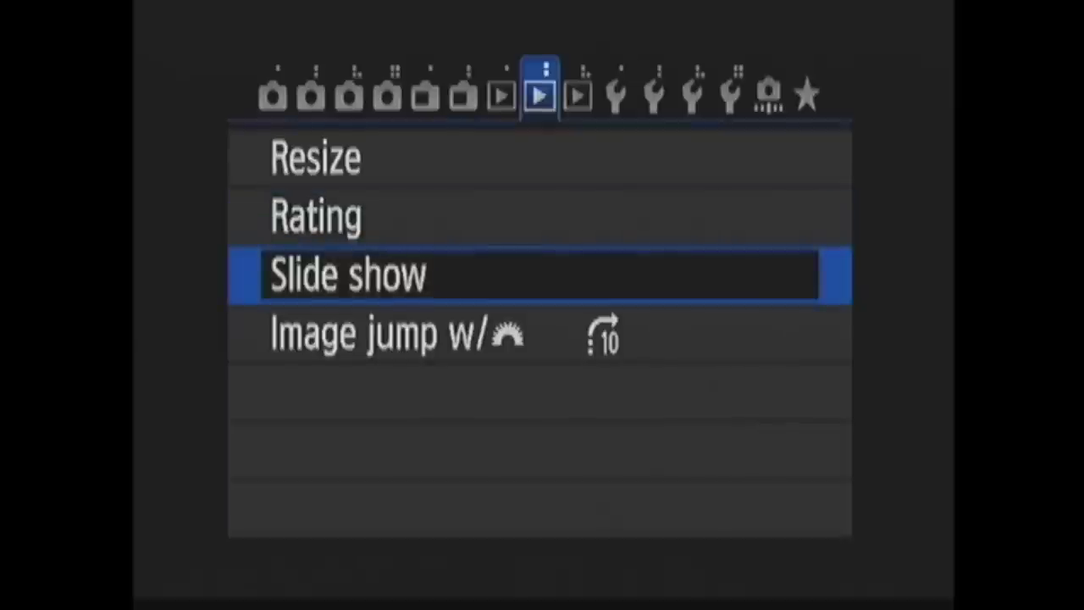
key("Return")
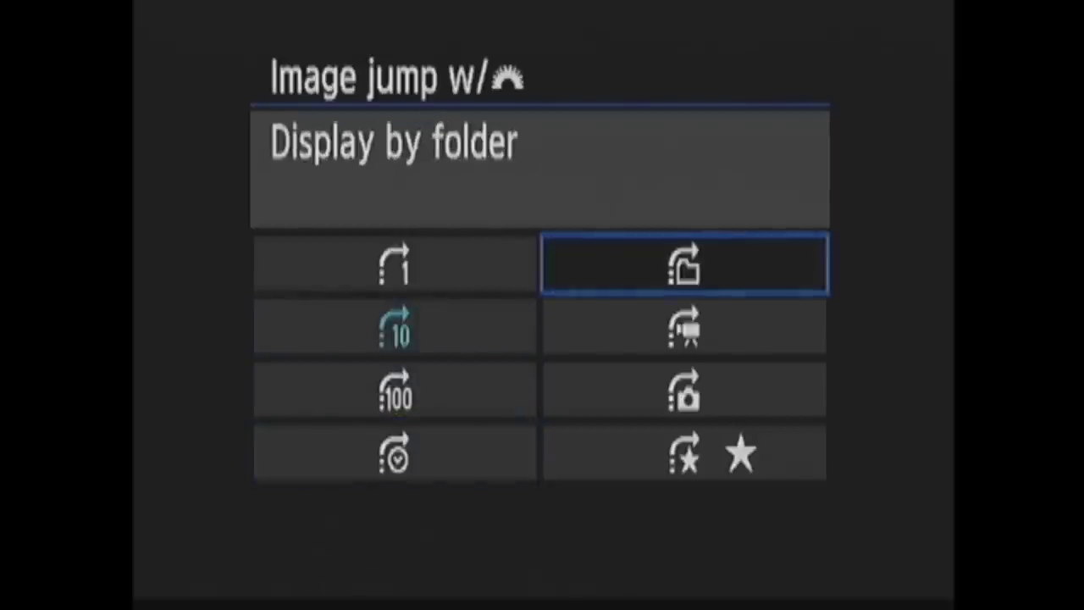
key("Down")
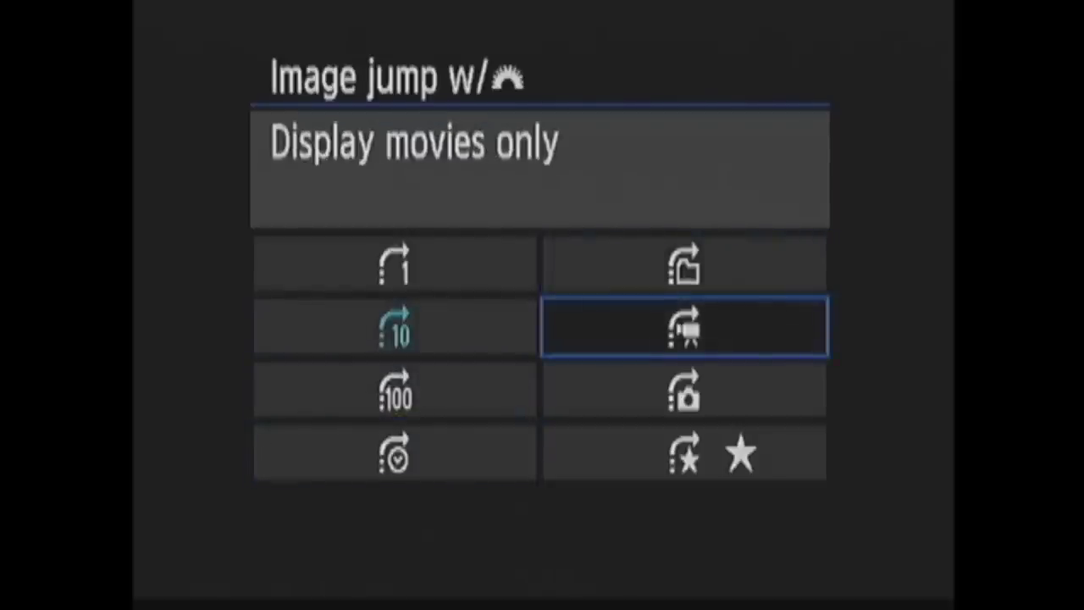
key("Down")
key("Down")
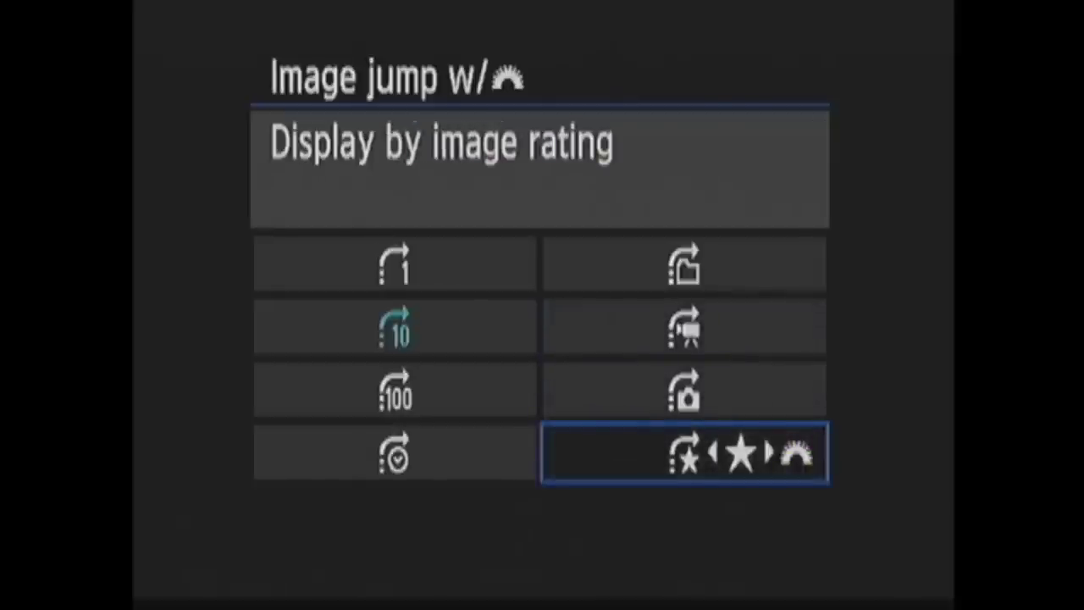
key("Down")
key("Down")
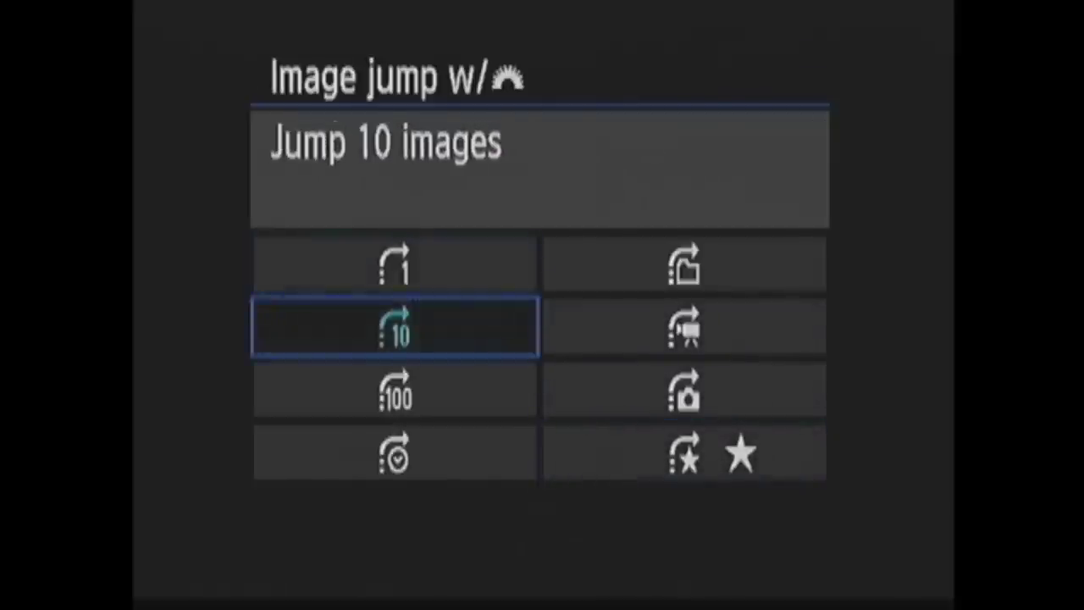
key("Return")
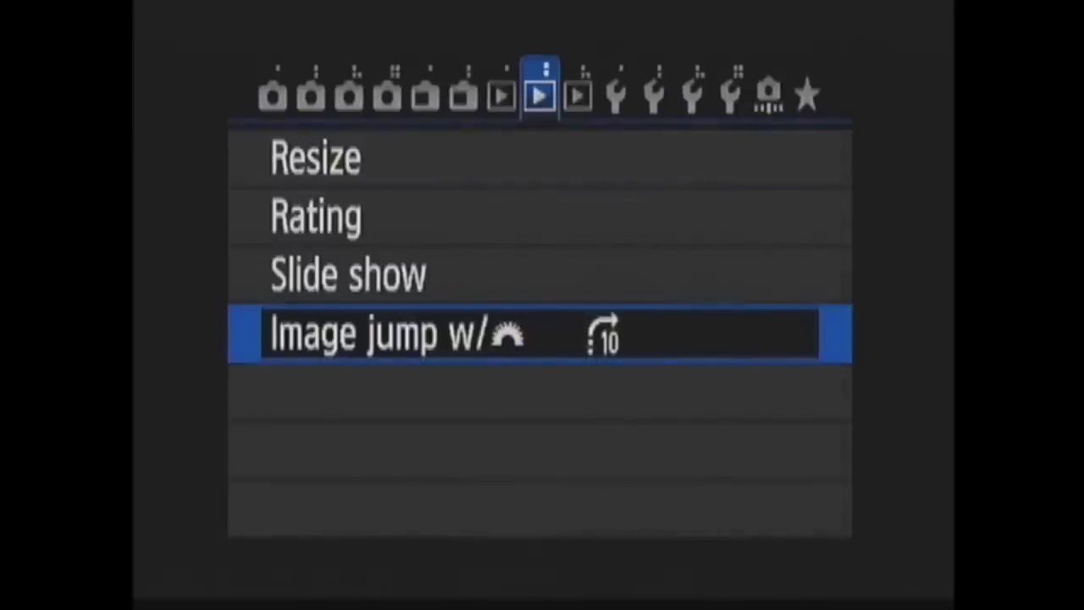
Review the Disable and Enable choices for Highlight alert in the third group of playback settings and confirm Enable.
key("Down")
key("Right")
key("Return")
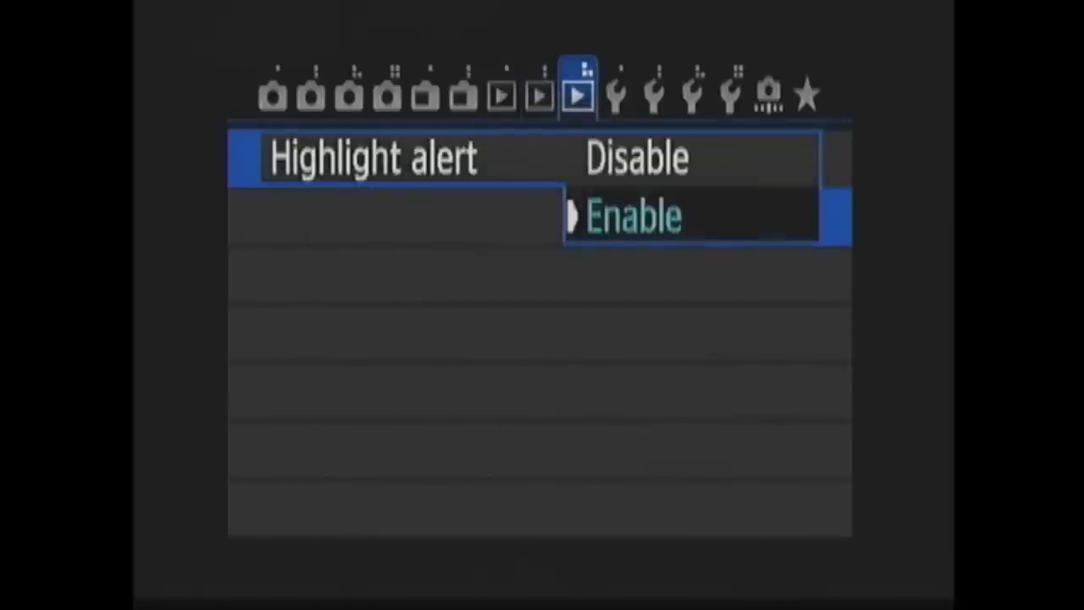
key("Up")
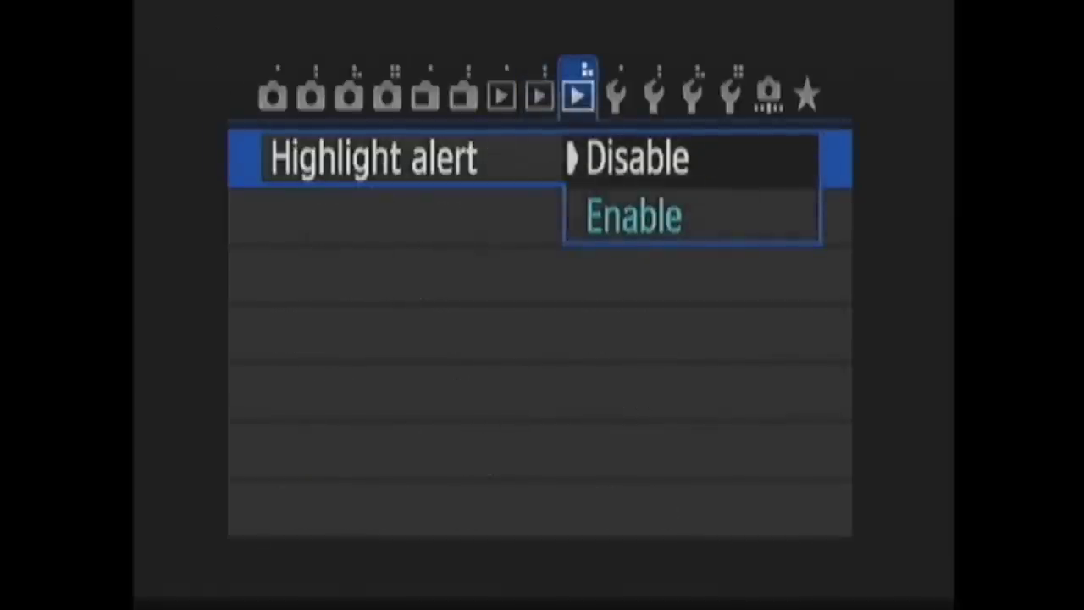
key("Down")
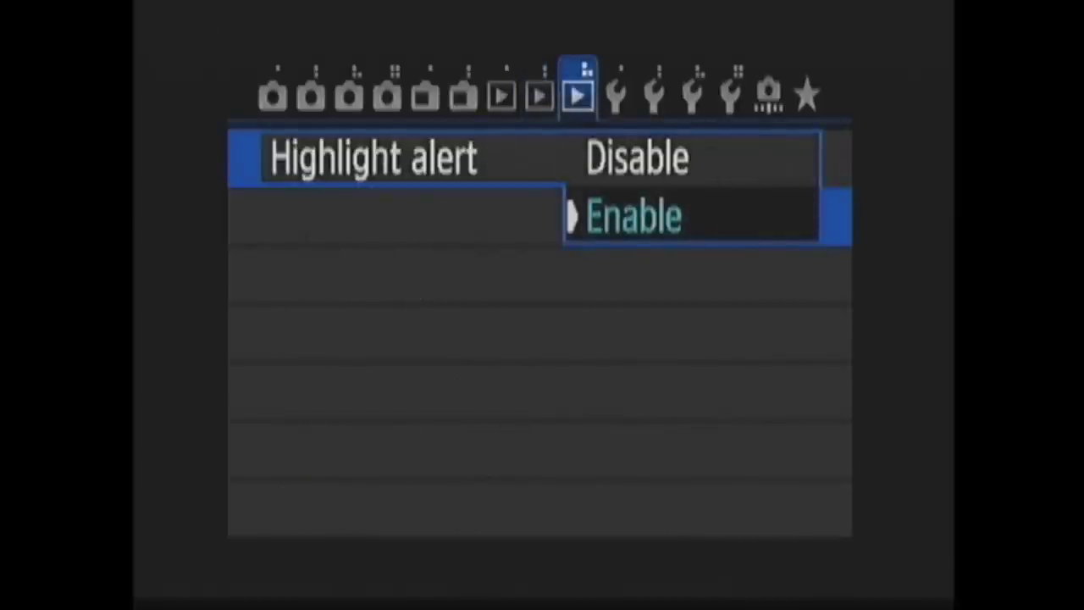
key("Return")
Review the Disable and Enable choices for AF point disp. and confirm Disable.
key("Down")
key("Return")
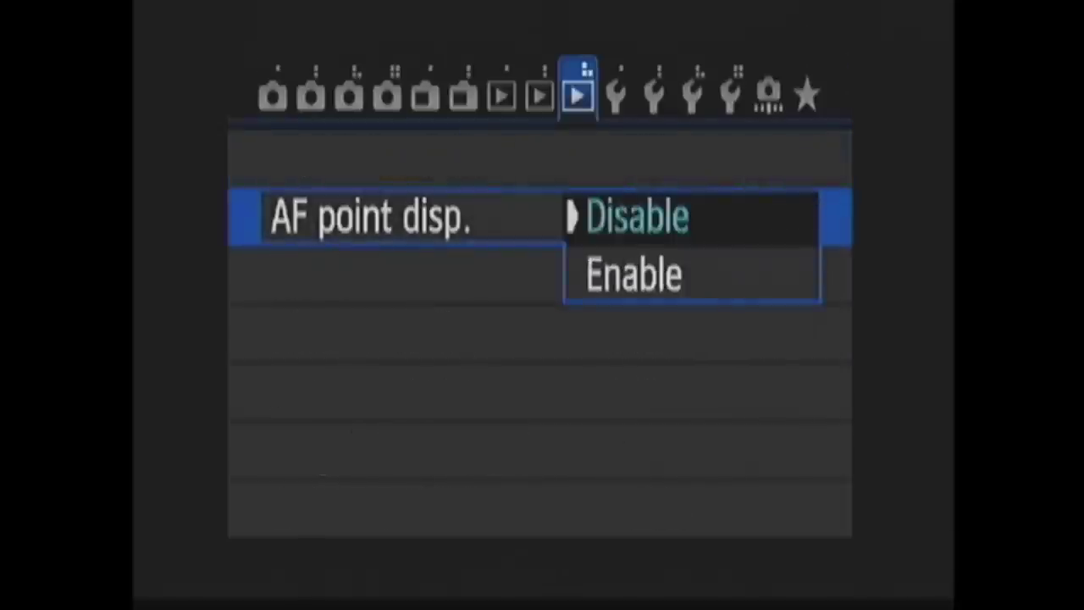
key("Down")
key("Down")
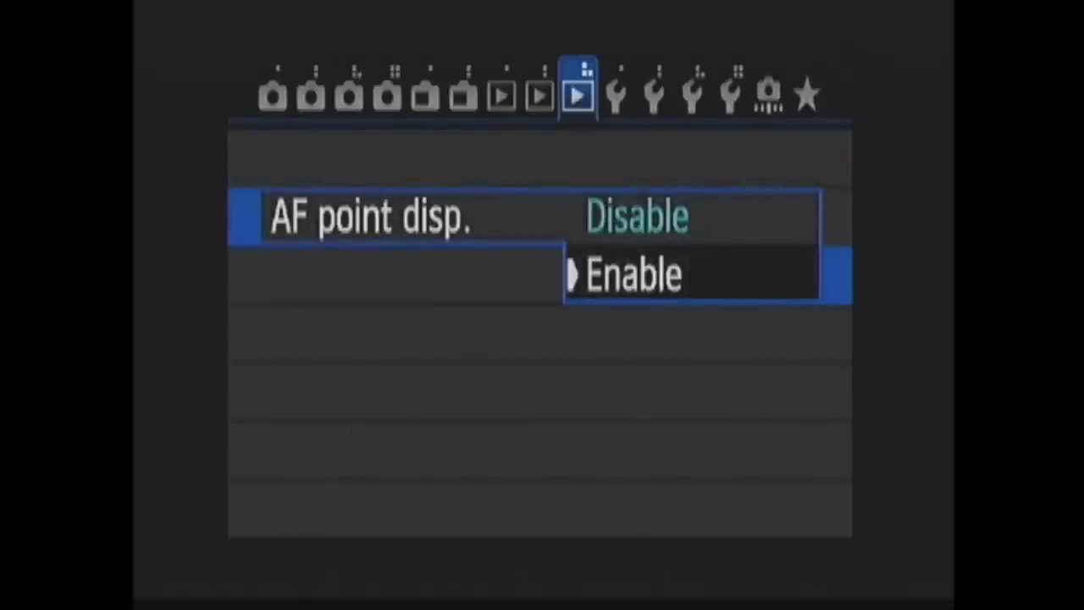
key("Up")
key("Return")
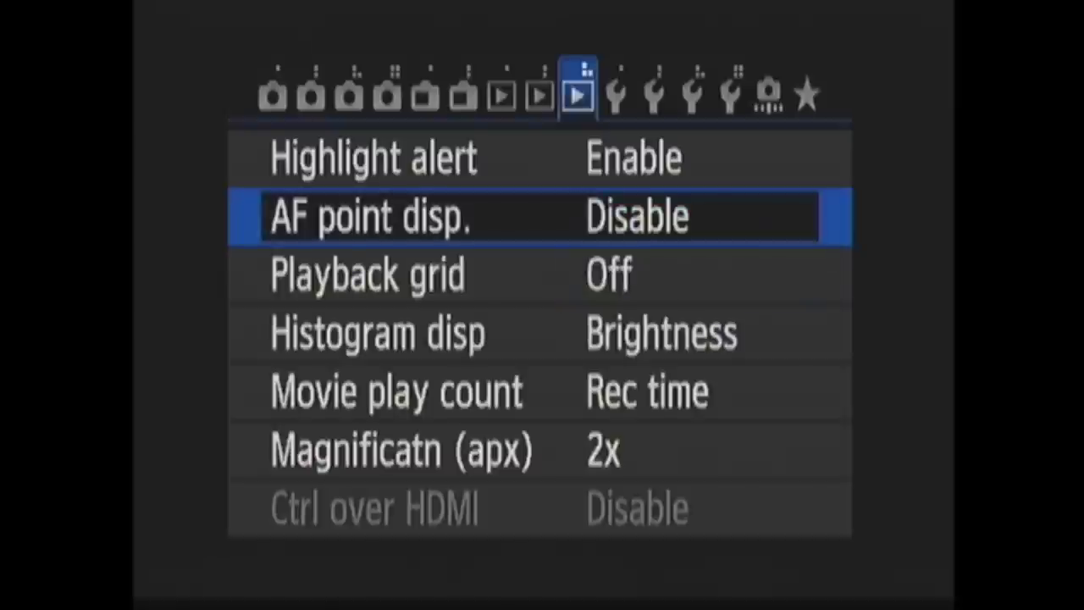
Go through the Playback grid choices 3x3, 6x4 and 3x3+diag, and confirm Off.
key("Down")
key("Return")
key("Down")
key("Down")
key("Down")
key("Down")
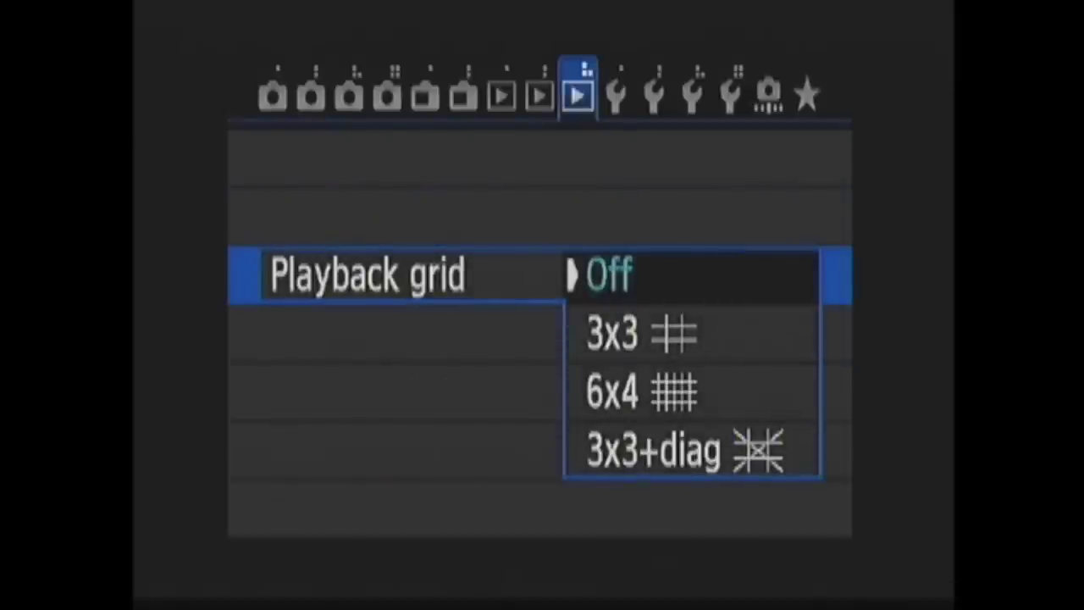
key("Return")
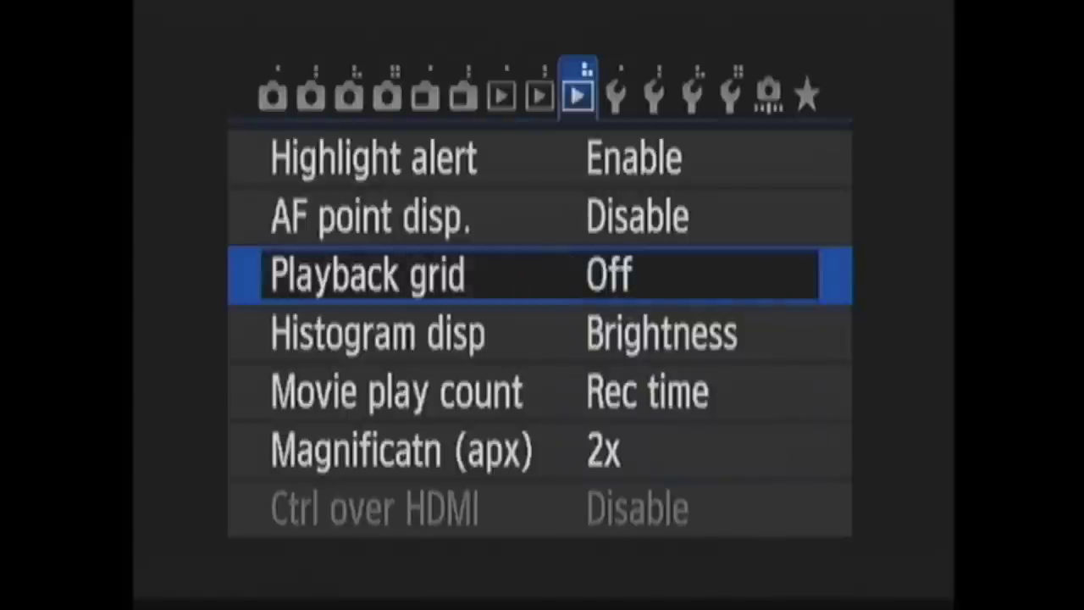
Compare the Brightness and RGB choices for Histogram disp and confirm Brightness.
key("Down")
key("Return")
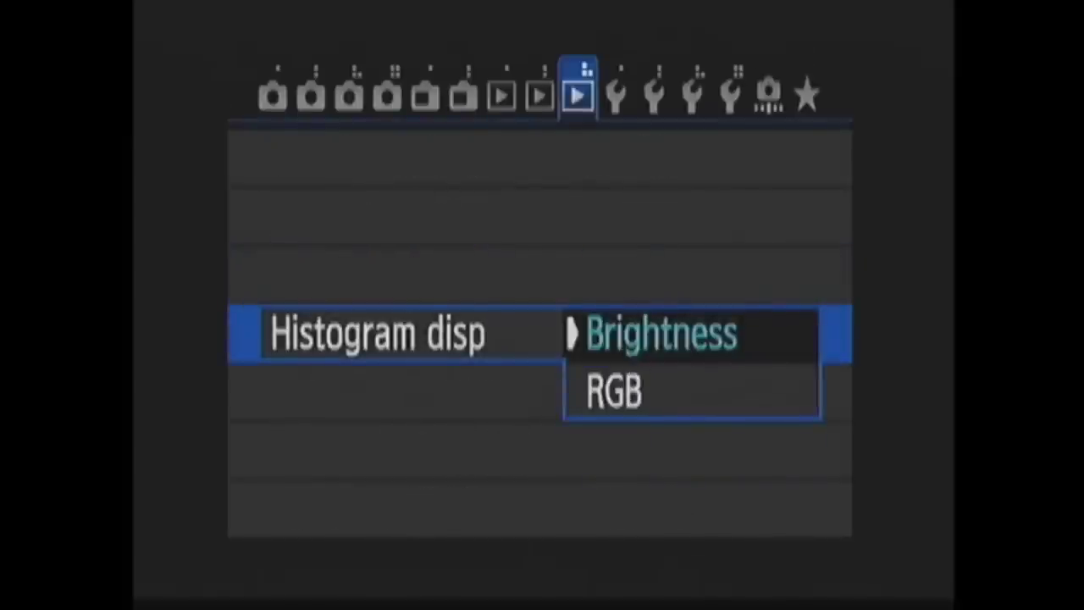
key("Down")
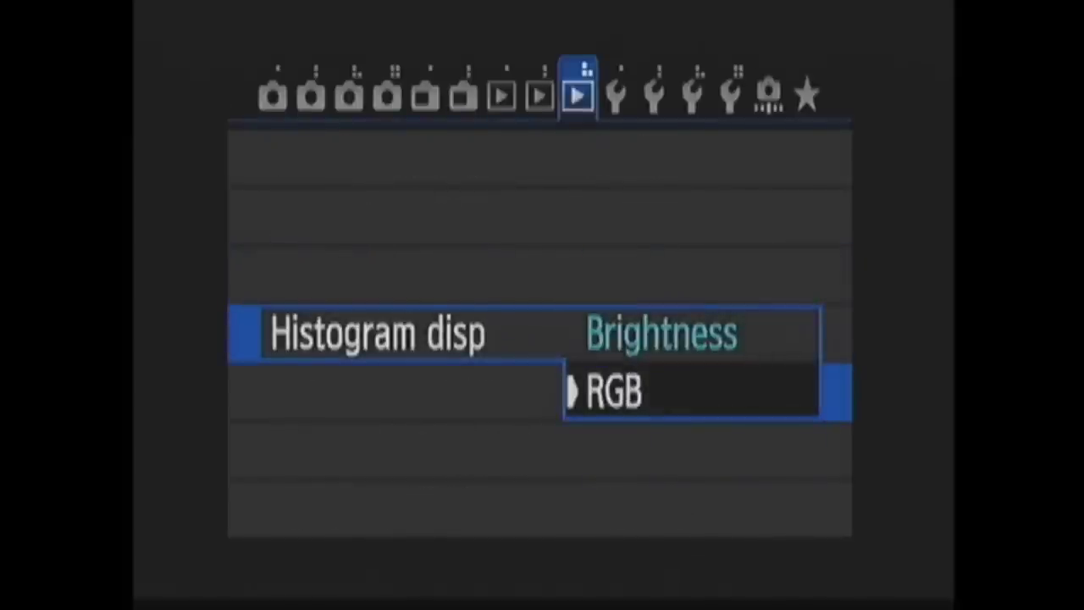
key("Up")
key("Return")
View the Movie play count choices Rec time and Time code, and go over the Magnificatn (apx) and Ctrl over HDMI entries.
key("Down")
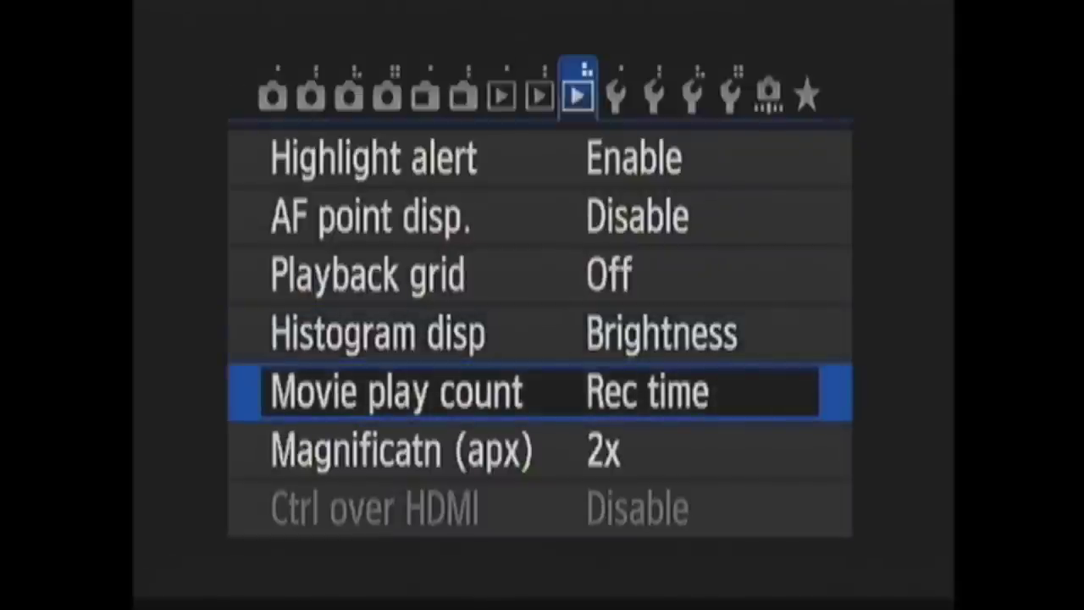
key("Return")
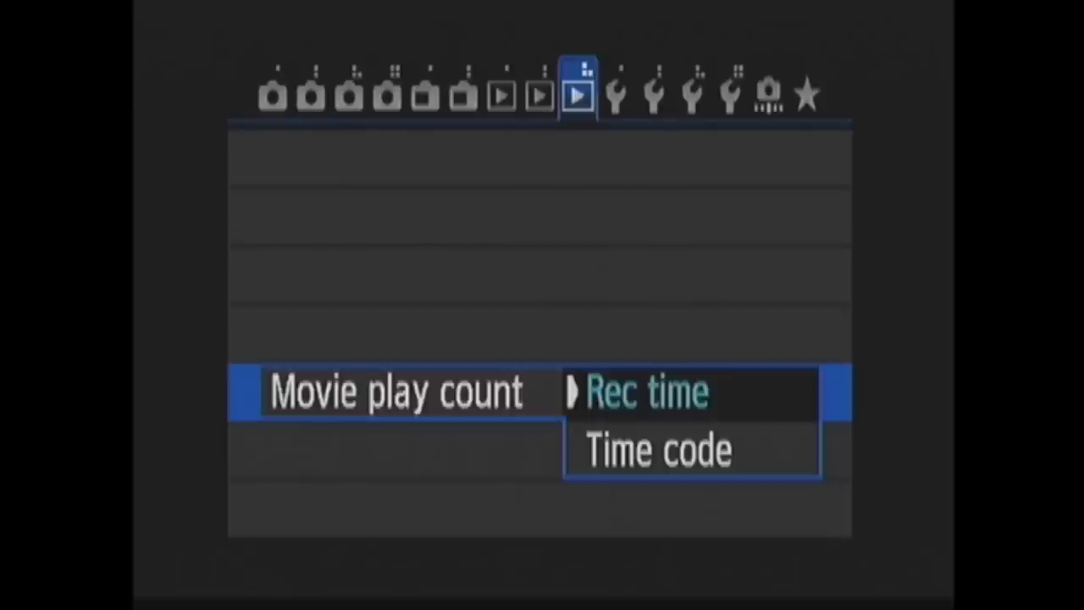
key("Down")
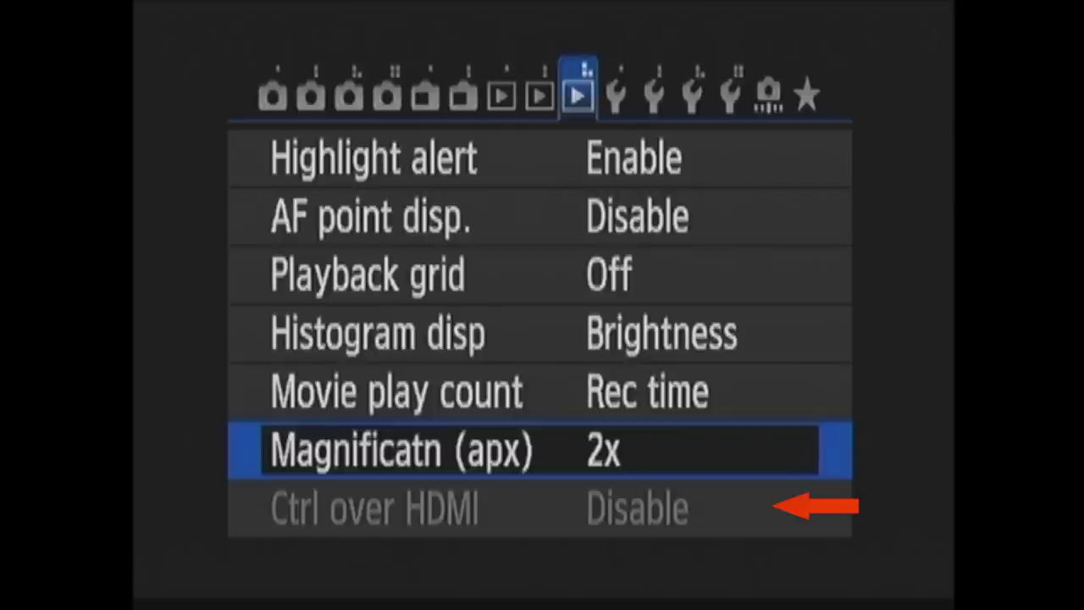
key("Down")
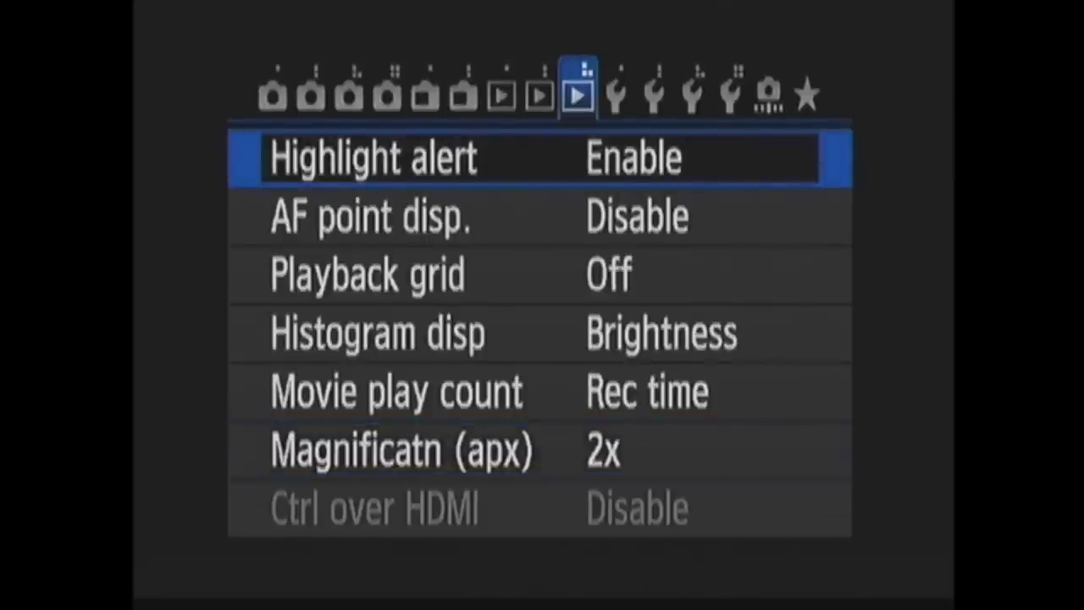
View the Select folder screen in the first group of setup settings, check the Create folder entry, and confirm 100CANON.
key("Right")
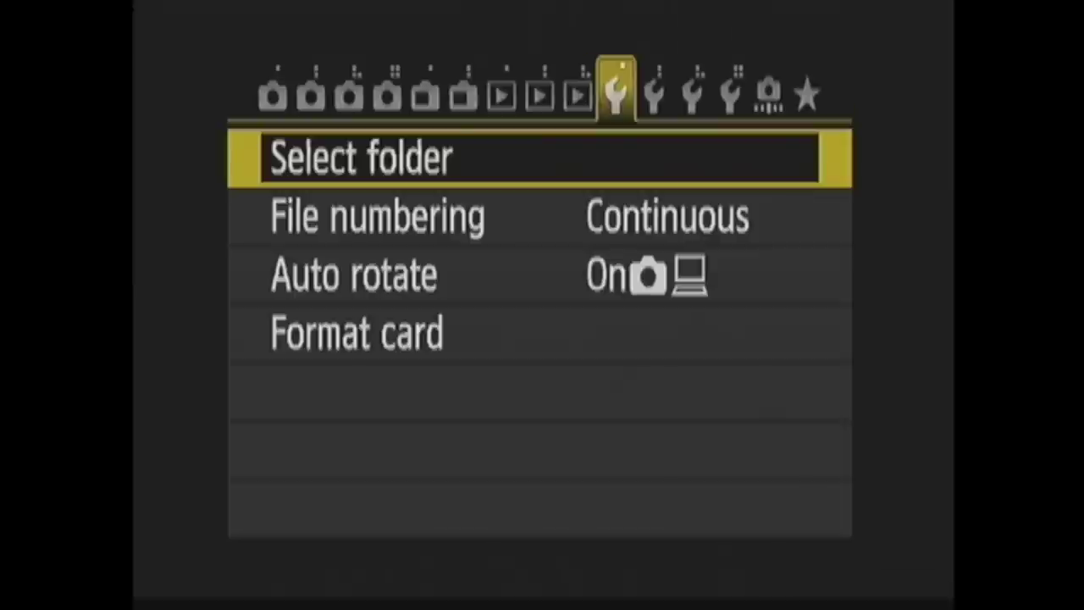
key("Return")
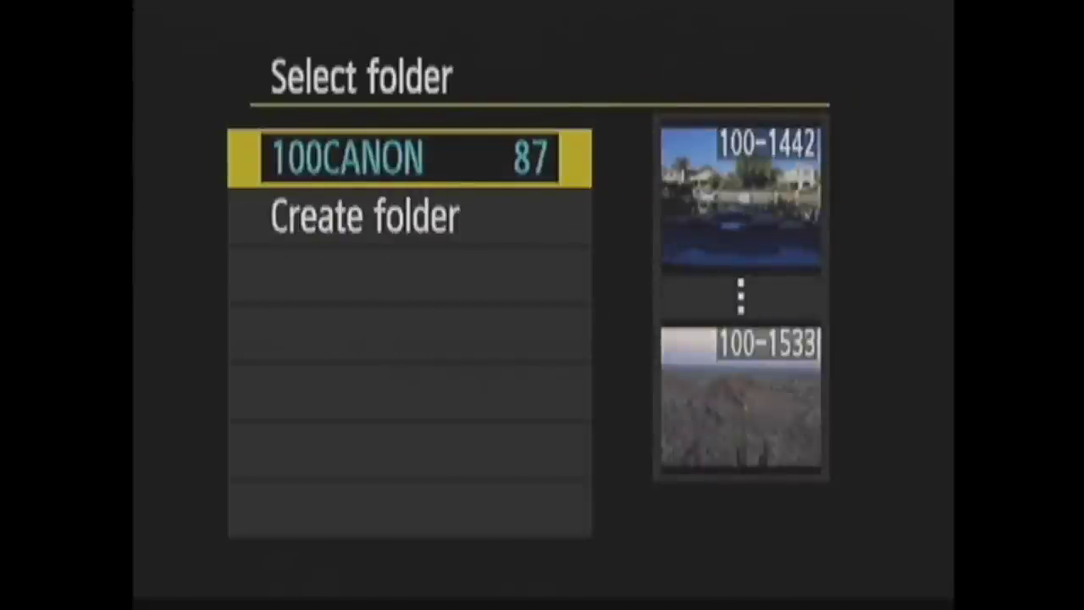
key("Down")
key("Up")
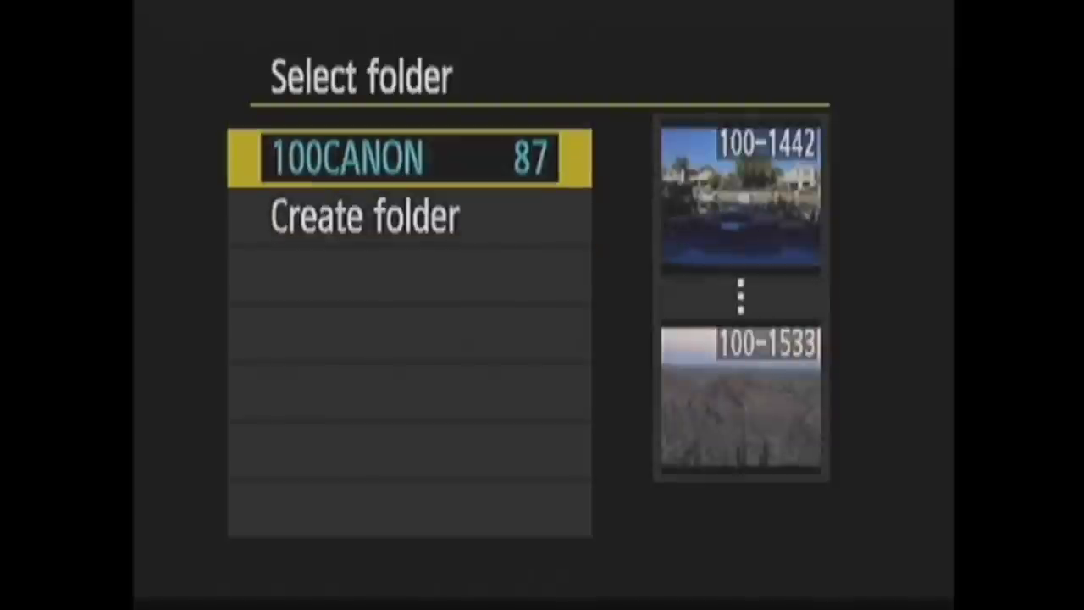
key("Return")
Review the File numbering choices Auto reset and Manual reset, and confirm Continuous.
key("Down")
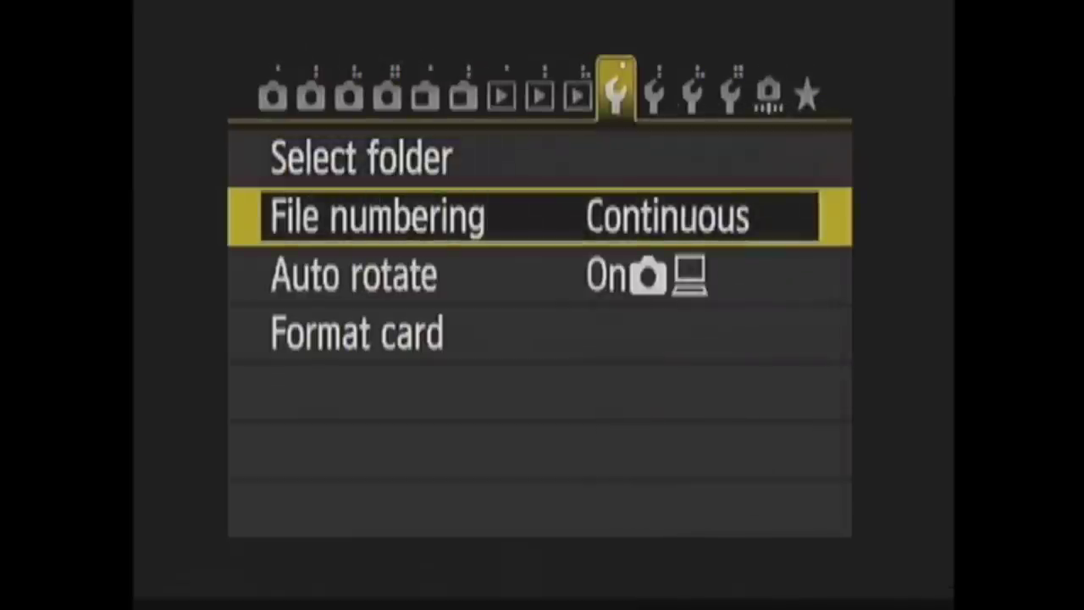
key("Return")
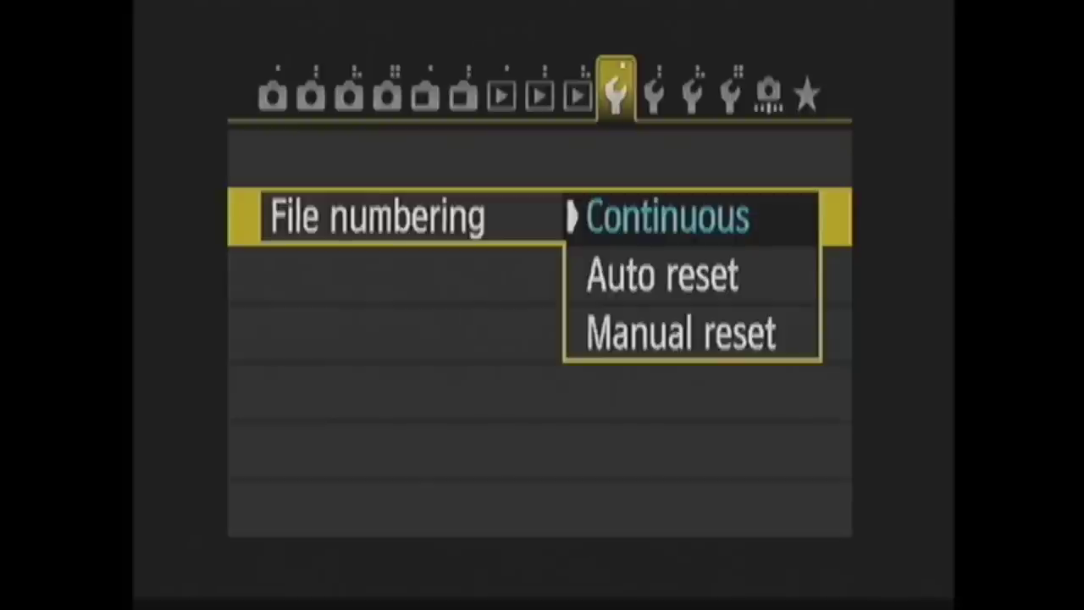
key("Down")
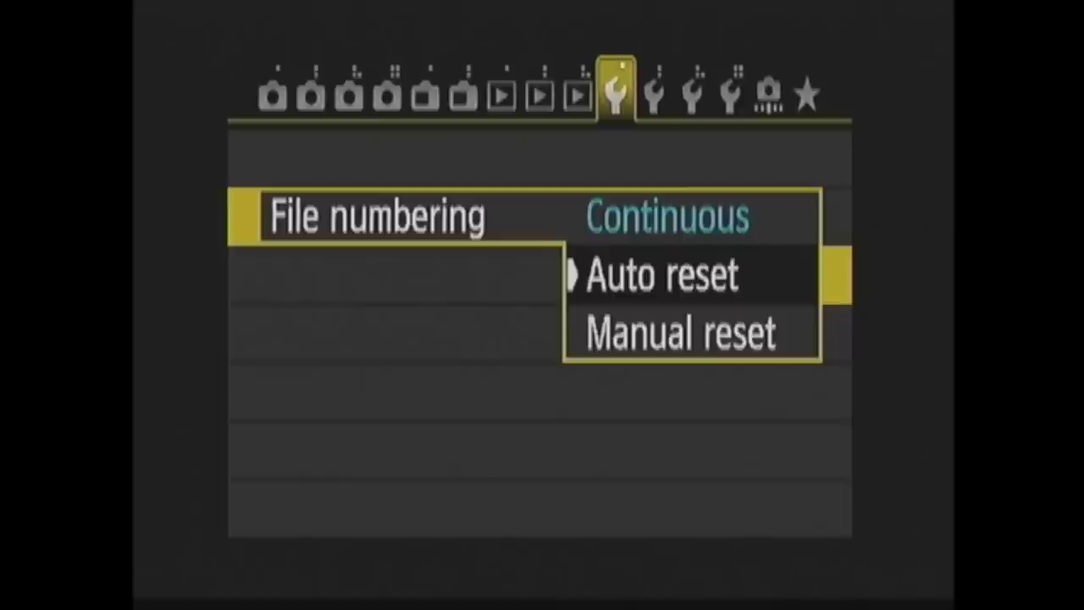
key("Down")
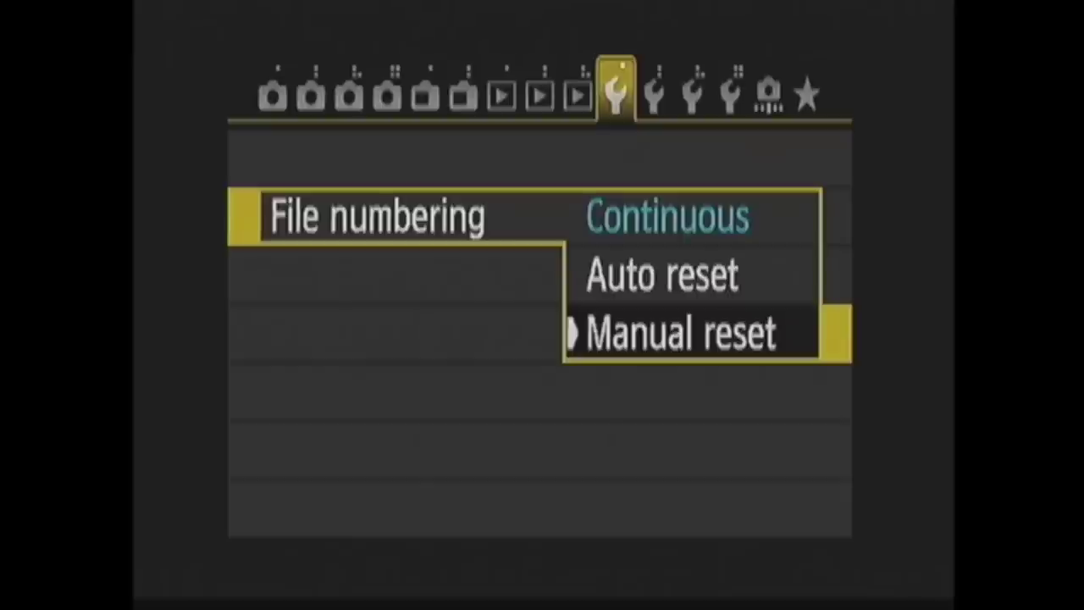
key("Down")
key("Return")
Review the Auto rotate choices for computer only and Off, and confirm On for both camera and computer.
key("Down")
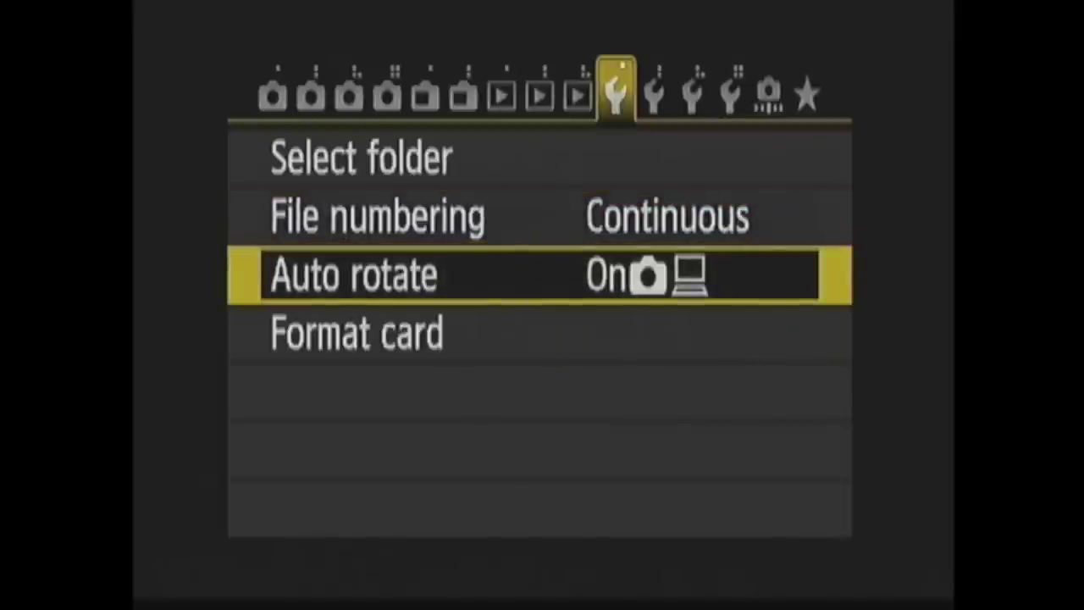
key("Return")
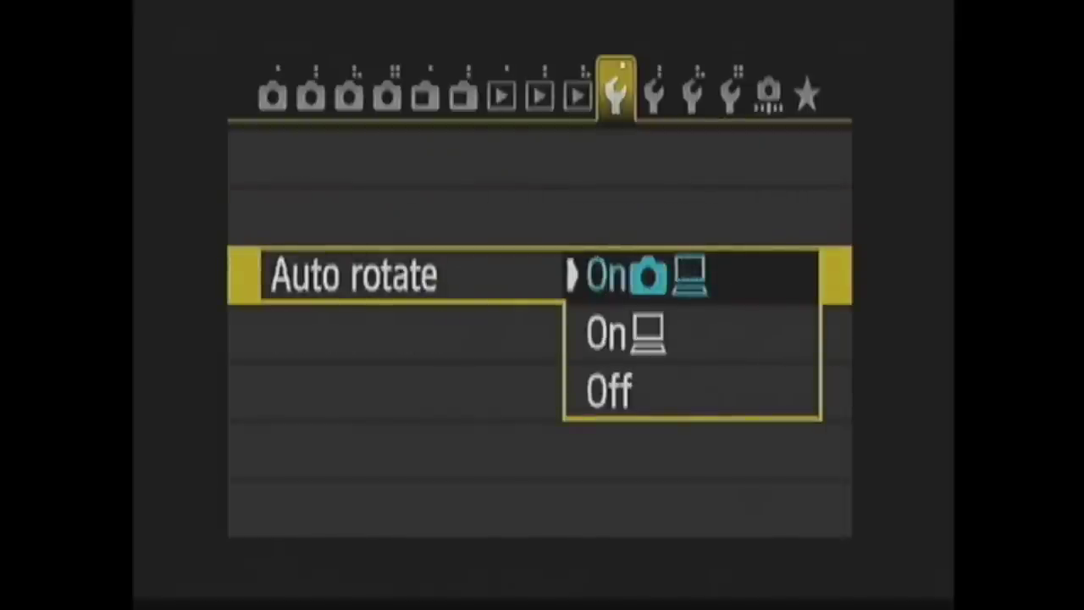
key("Down")
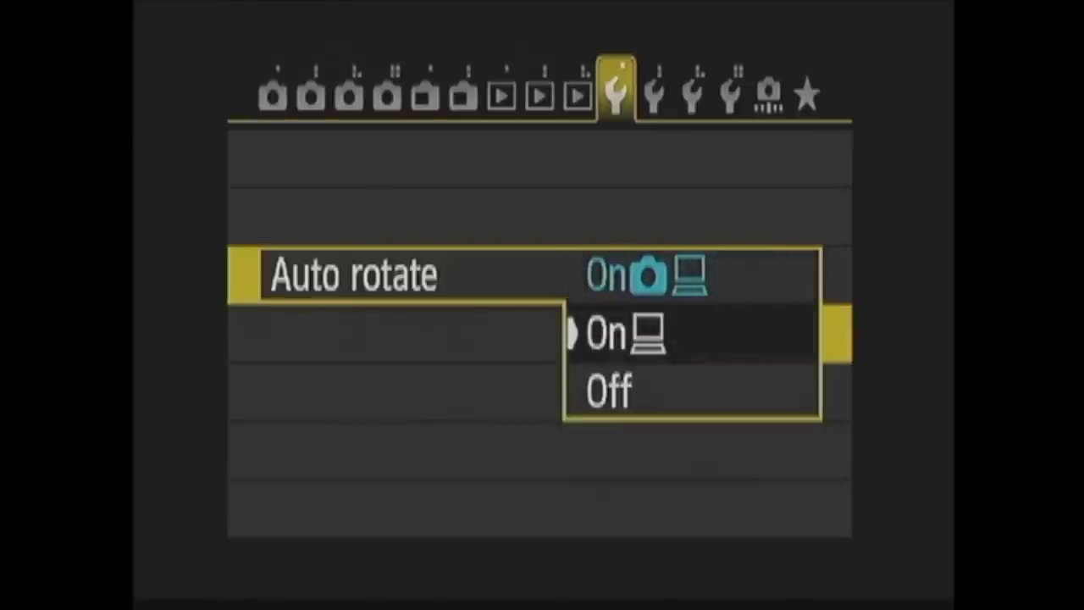
key("Down")
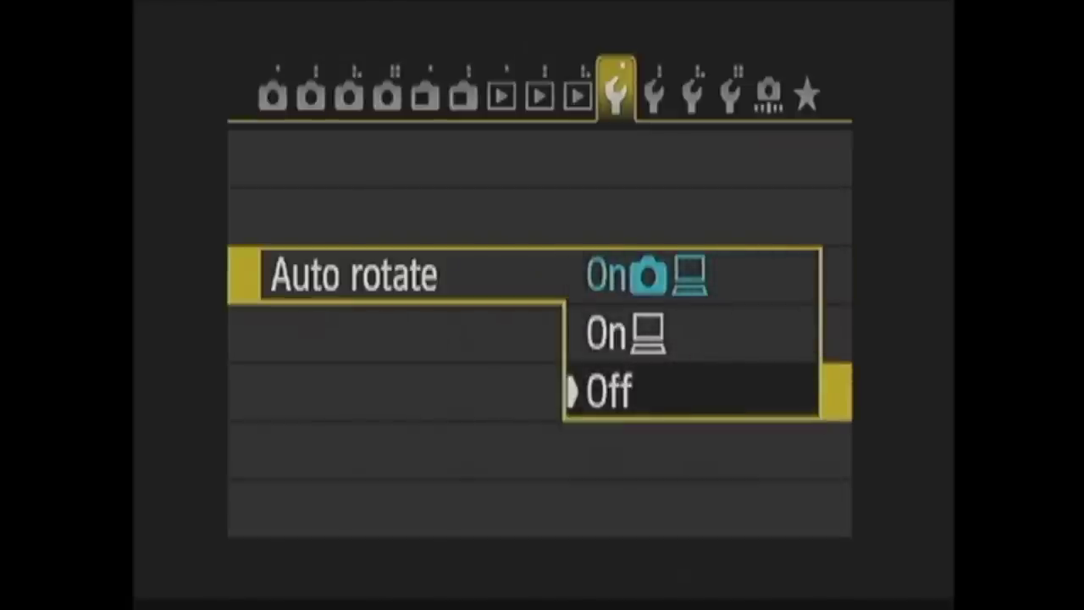
key("Down")
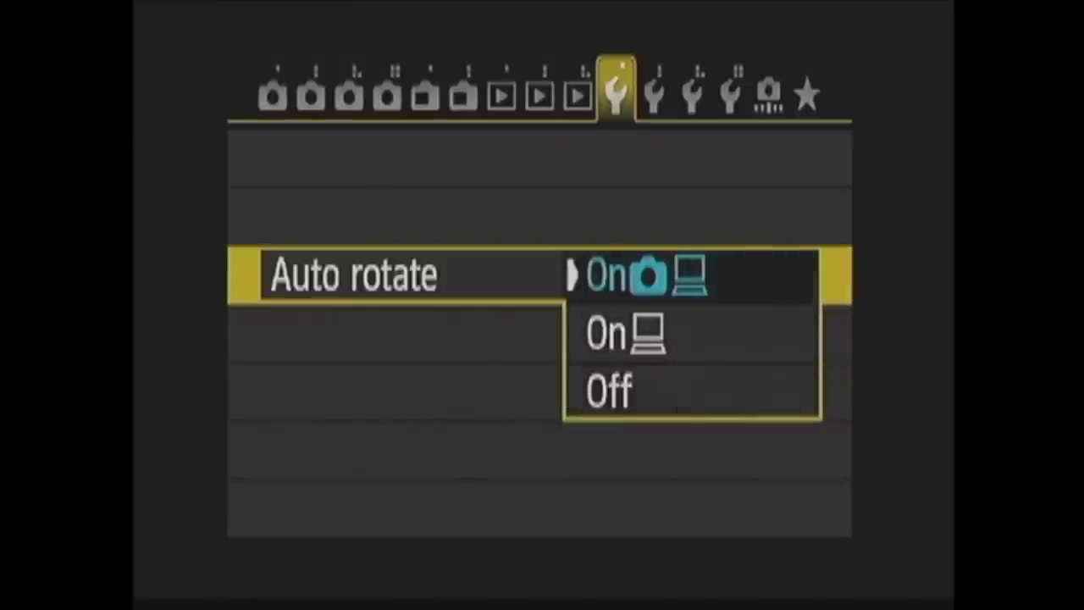
key("Return")
Point out the Format card entry and bring up the second group of setup settings, starting with Auto power off.
key("Down")
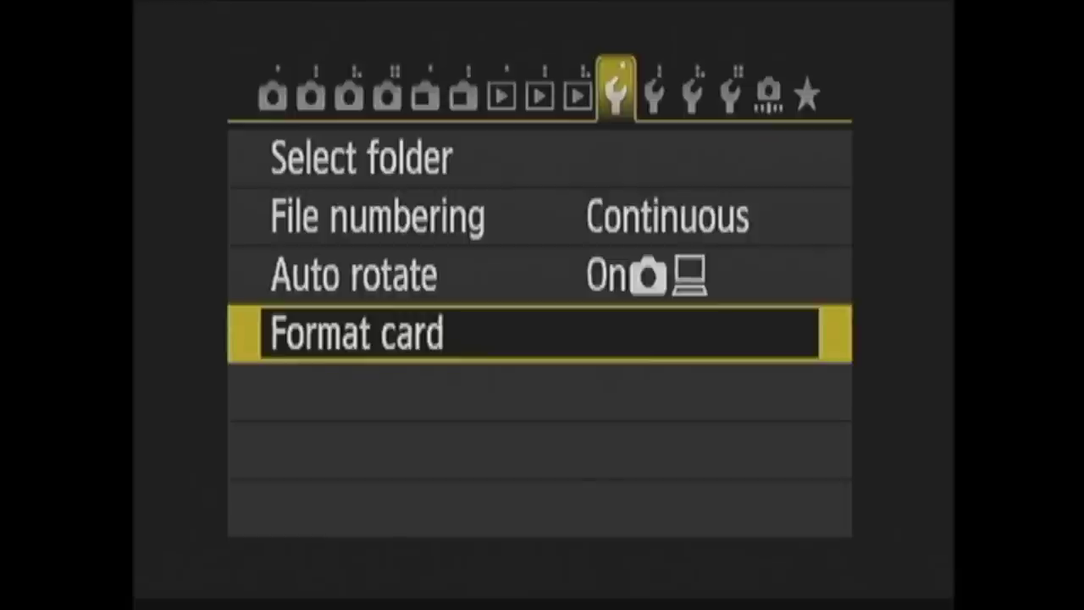
key("Down")
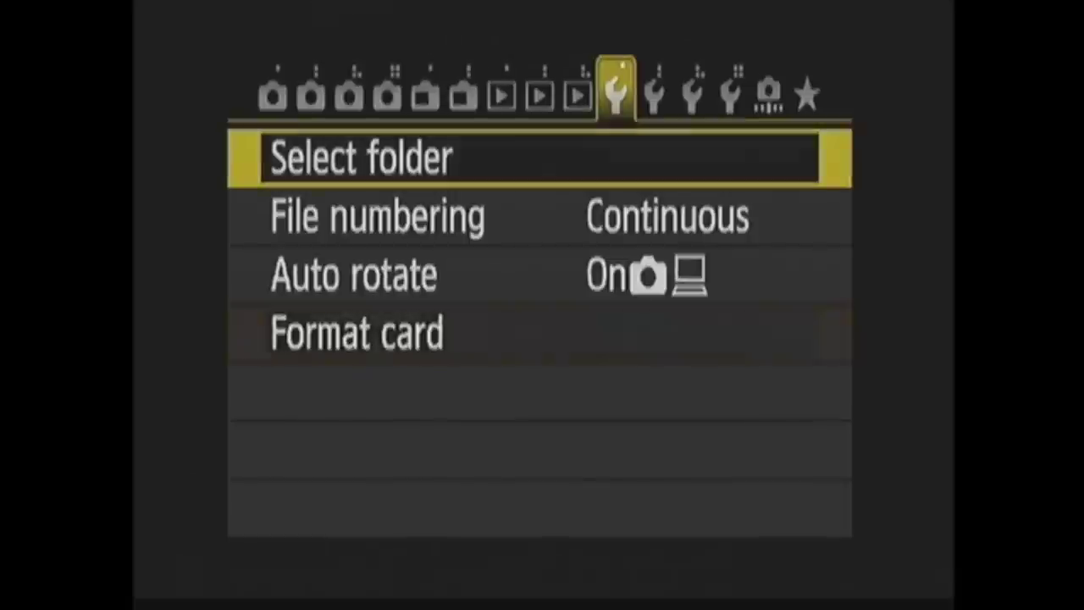
key("Right")
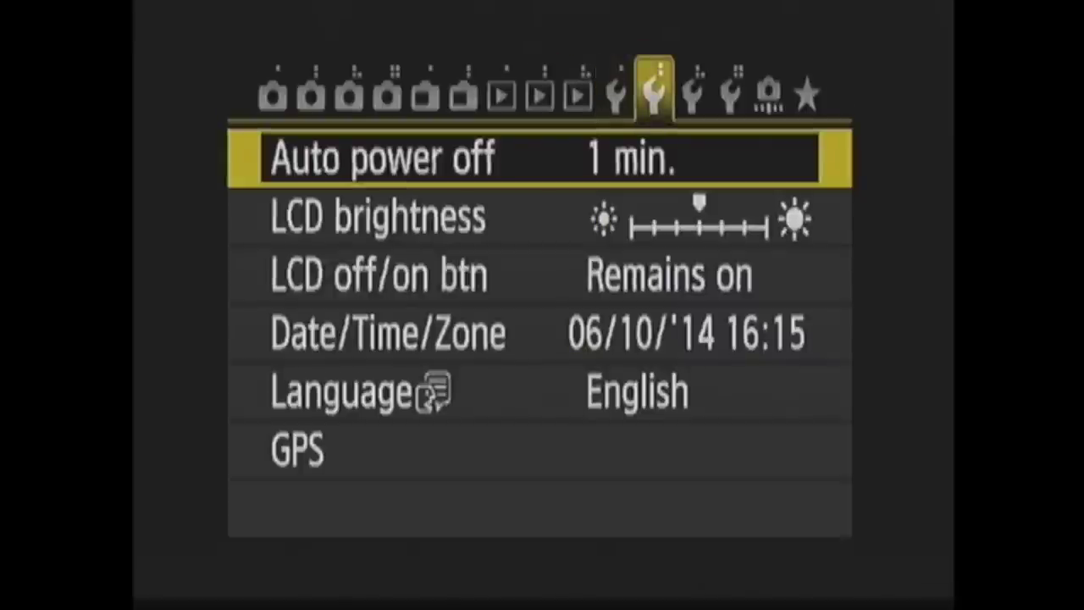
Review the Auto power off choices from 1 min. through 30 min. to Disable, and leave without choosing a new one.
key("Return")
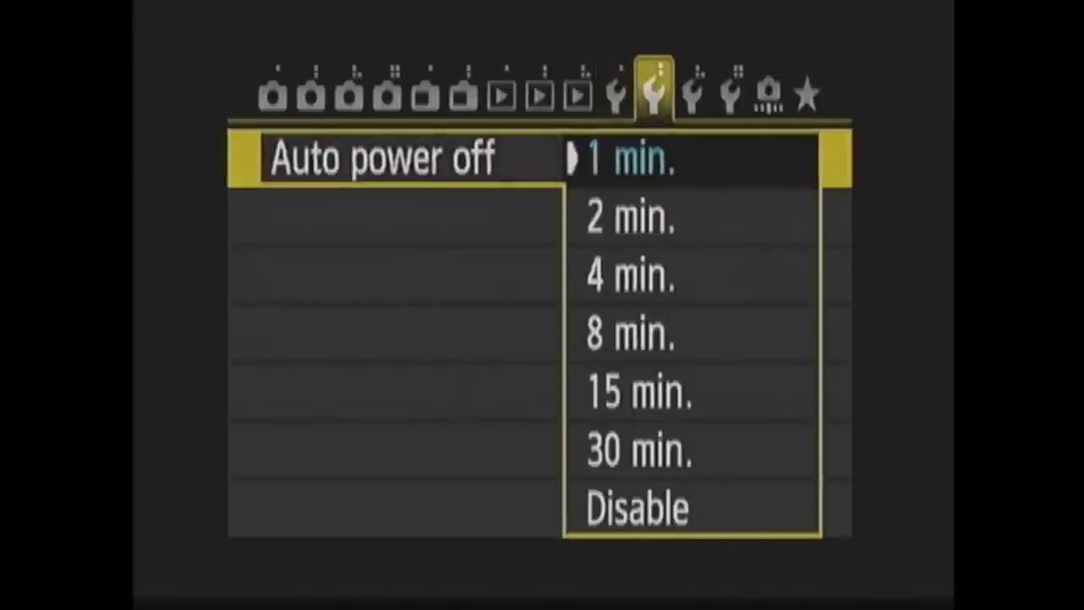
key("Down")
key("Down")
key("Down")
key("Down")
key("Down")
key("Down")
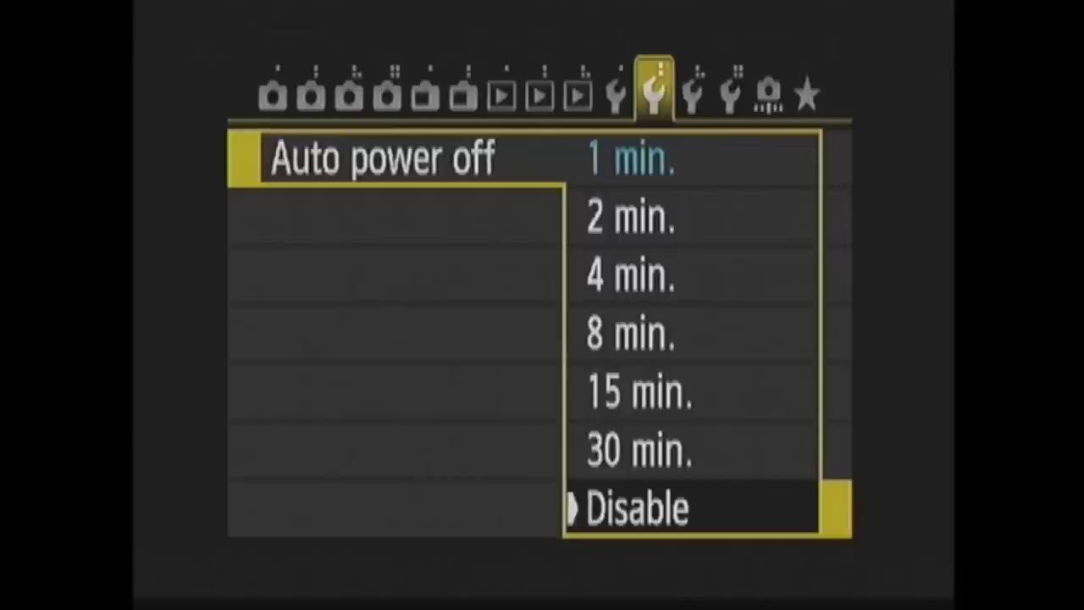
key("Escape")
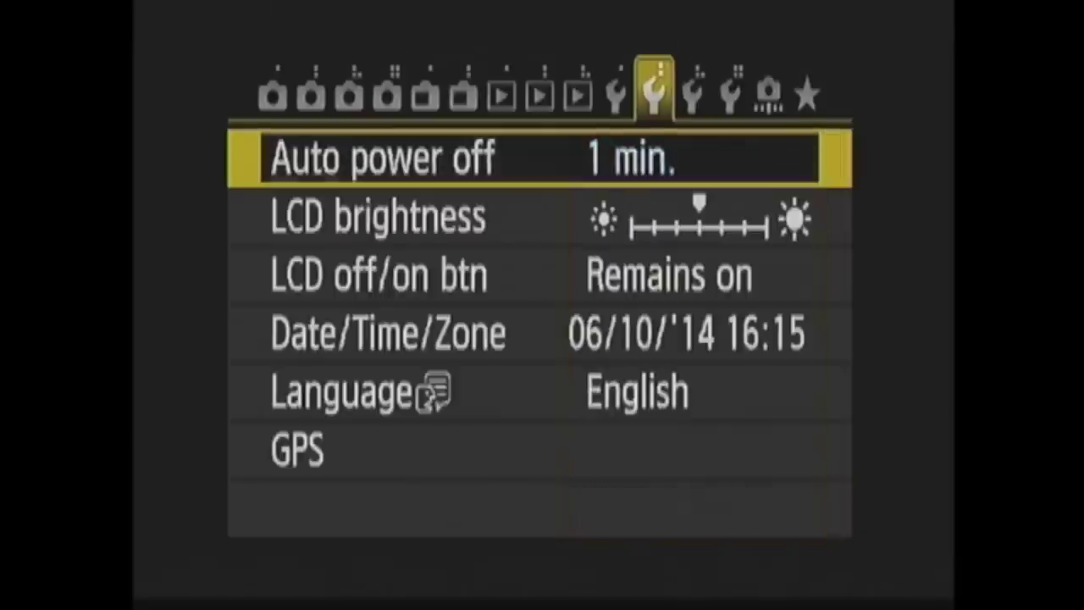
Review the Shutter btn. choice for LCD off/on btn, and confirm Remains on.
key("Down")
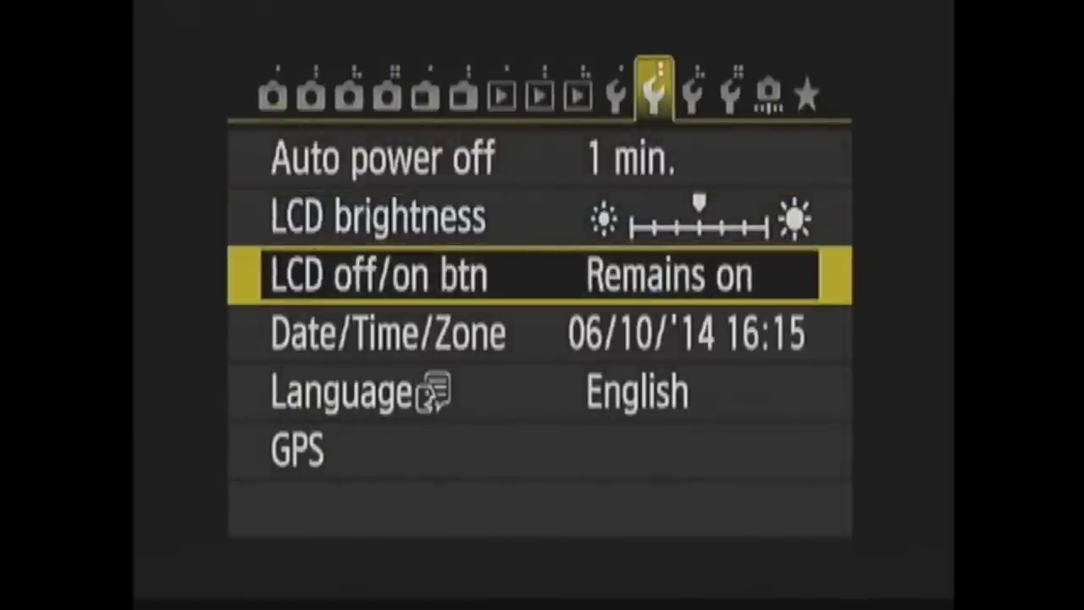
key("Return")
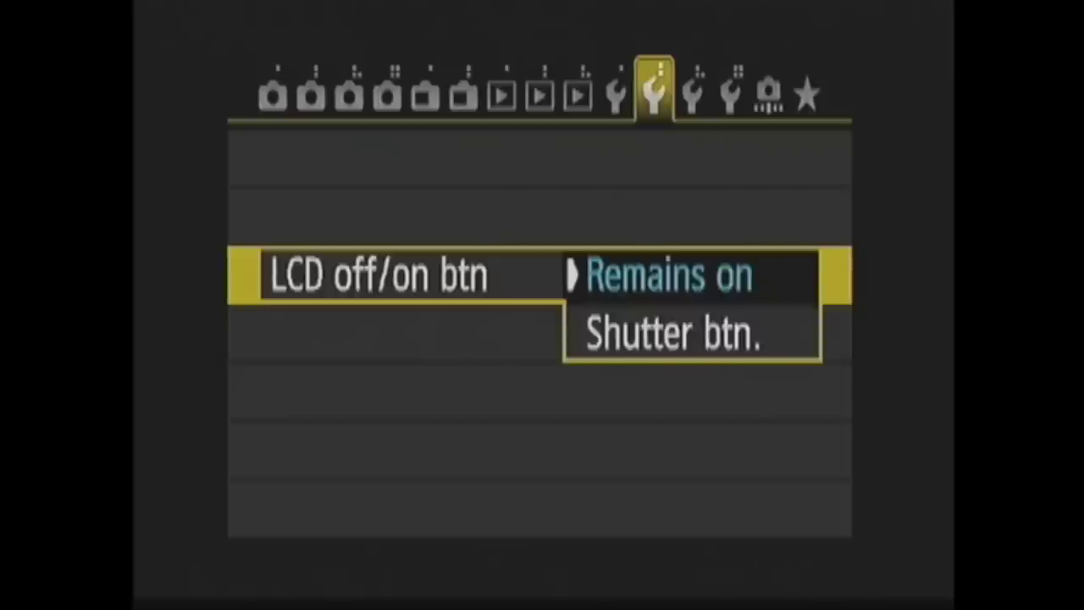
key("Down")
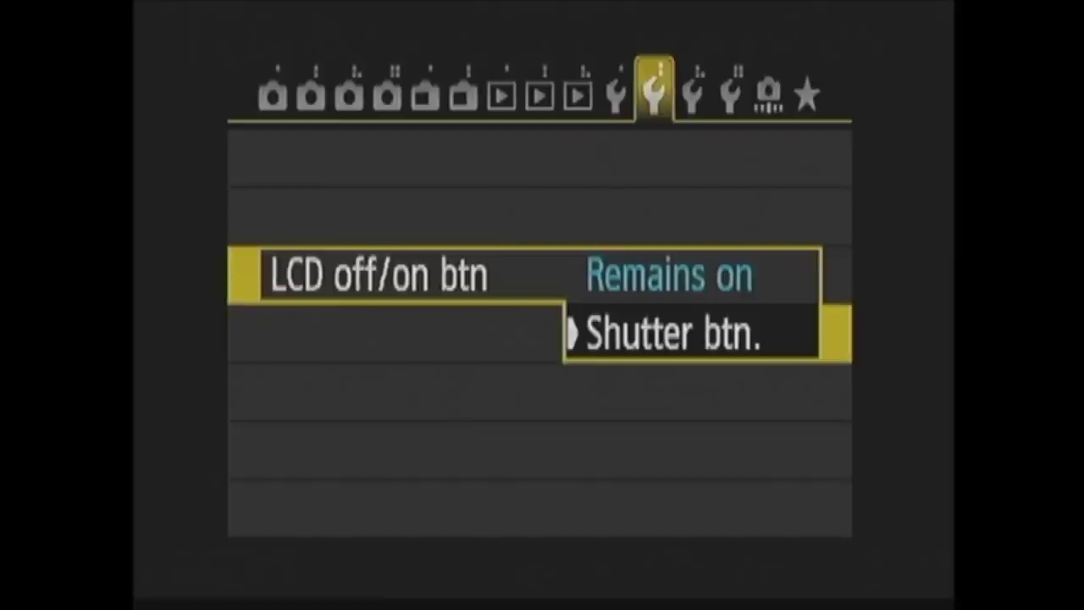
key("Up")
key("Return")
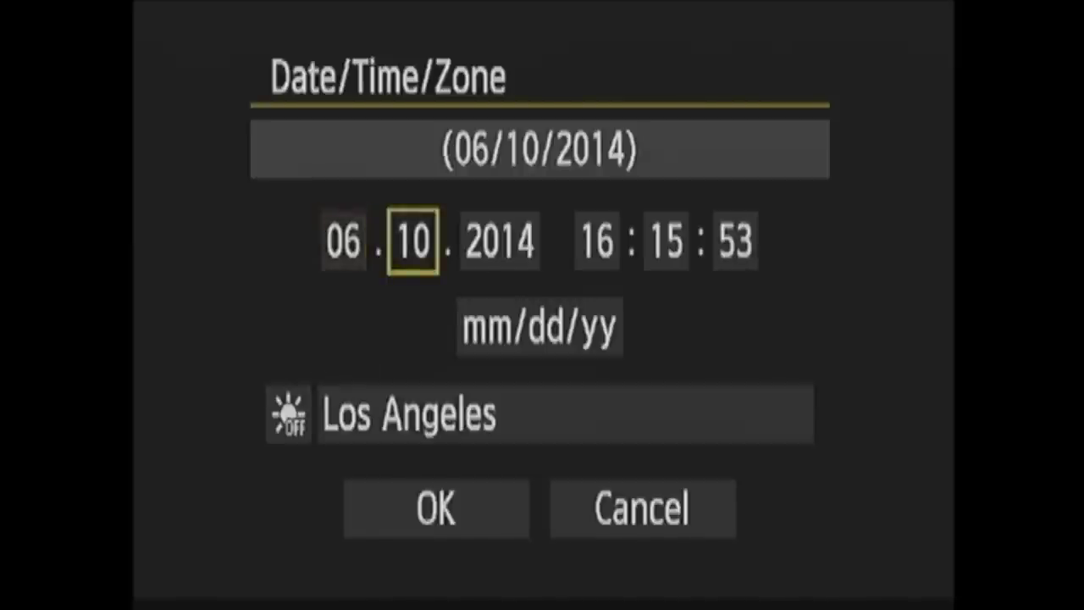
Look over the date and time fields on the Date/Time/Zone screen and leave it.
left_click(500, 241)
left_click(598, 241)
key("Escape")
View the list of available menu languages and return to the setup settings.
left_click(637, 391)
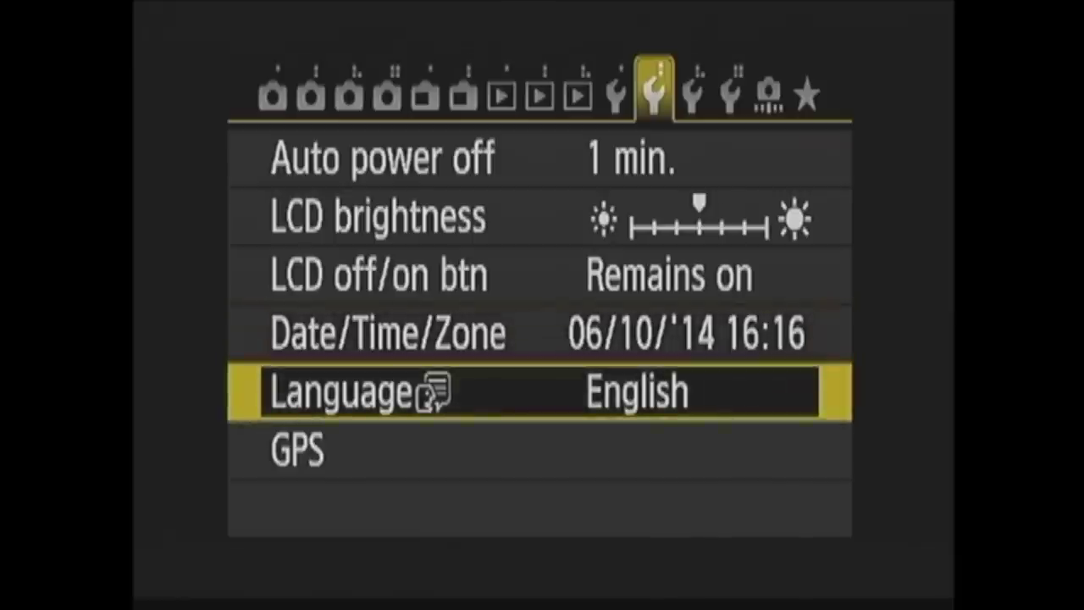
key("Return")
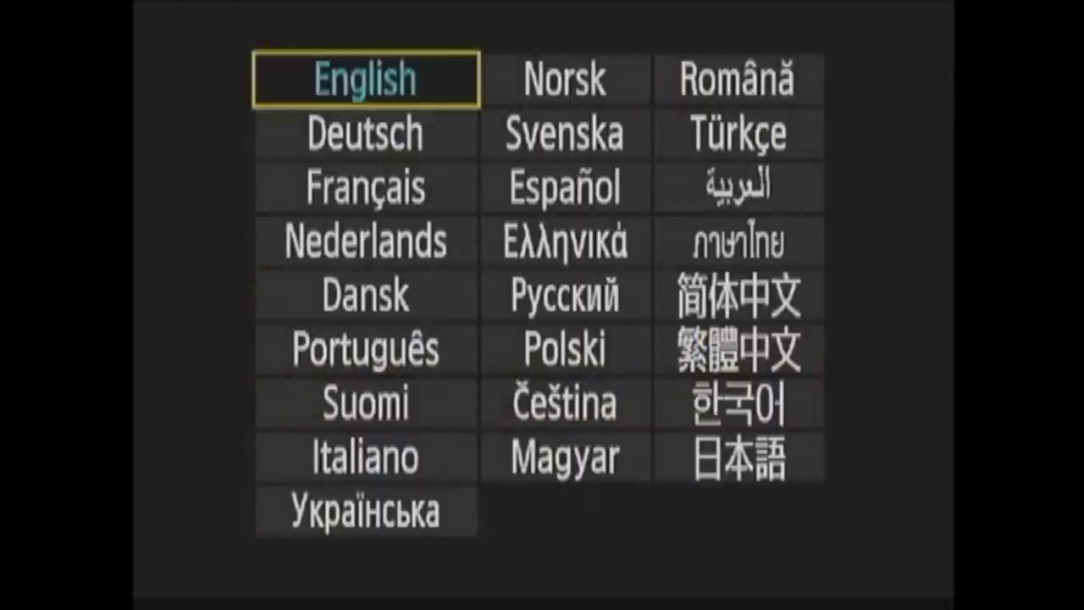
key("Escape")
Review the Internal GPS and External GPS choices under Select GPS device, confirm Disable, and return to the setup settings.
left_click(637, 447)
key("Return")
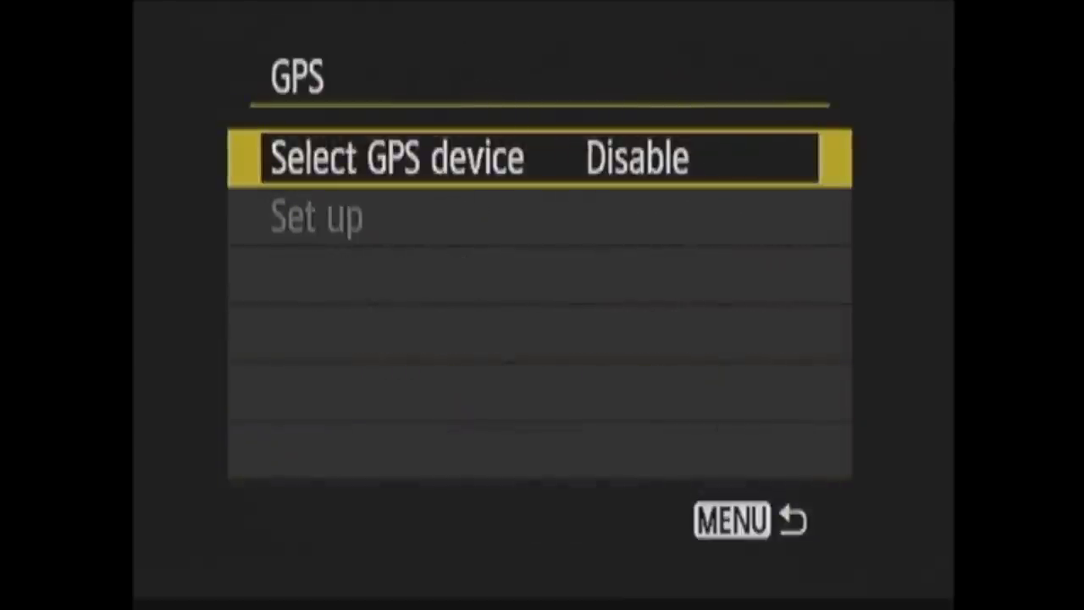
key("Return")
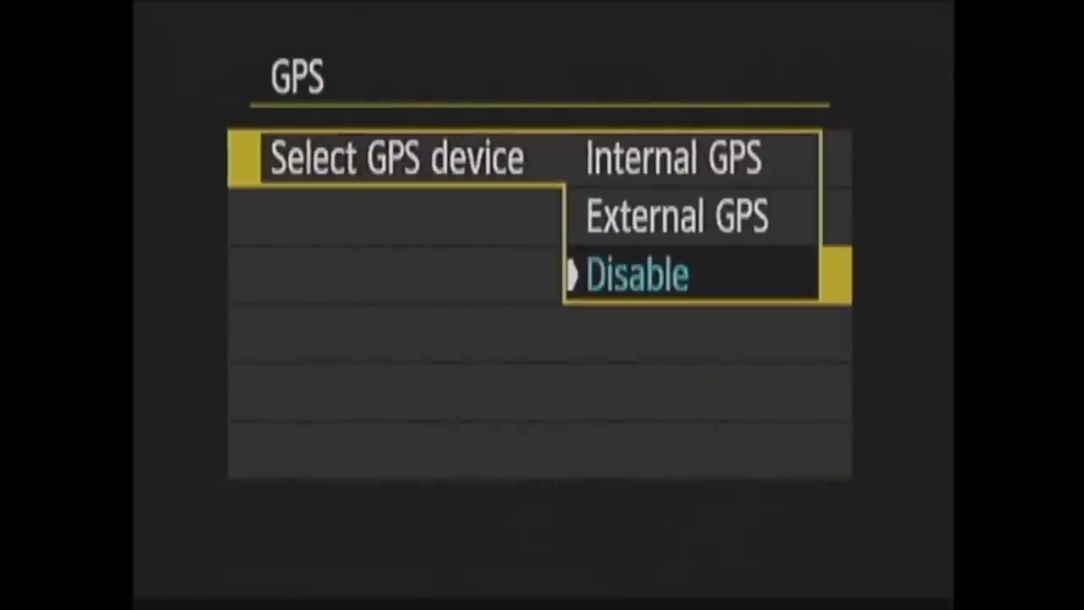
left_click(673, 158)
left_click(678, 217)
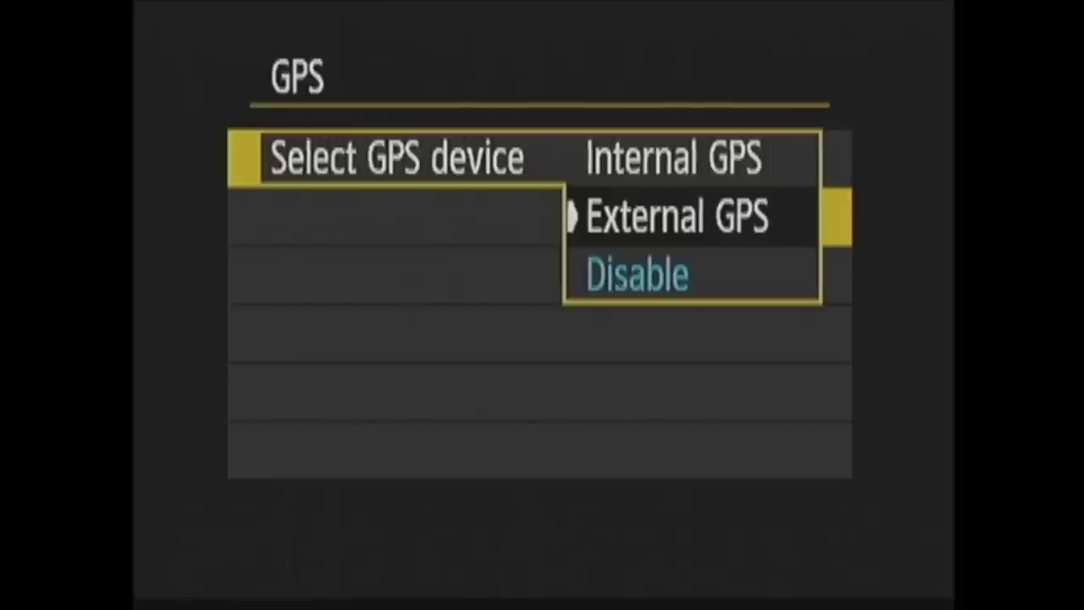
key("Down")
key("Return")
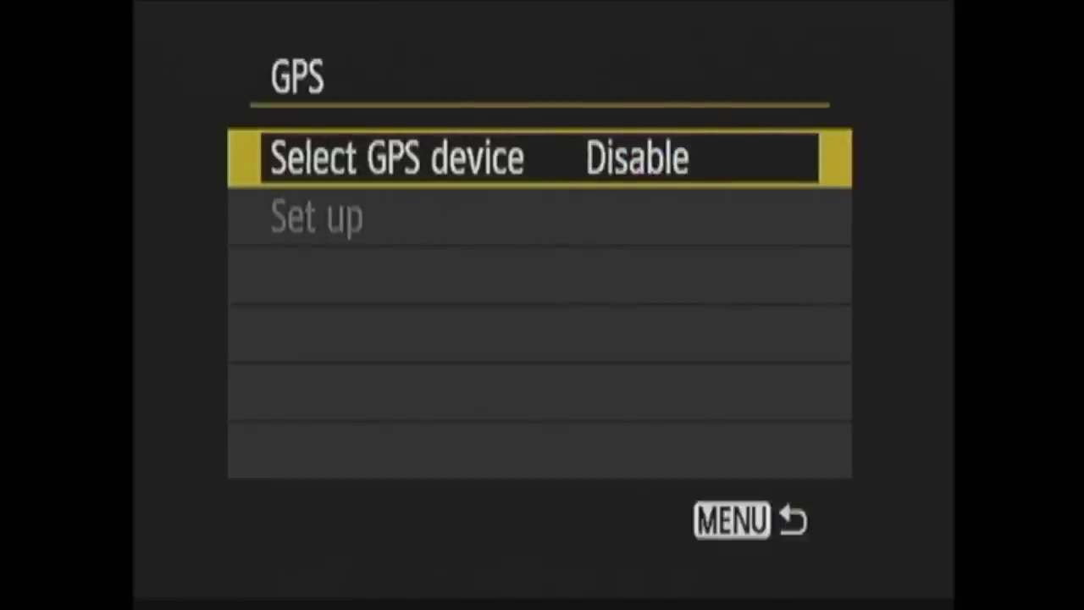
key("Escape")
key("Down")
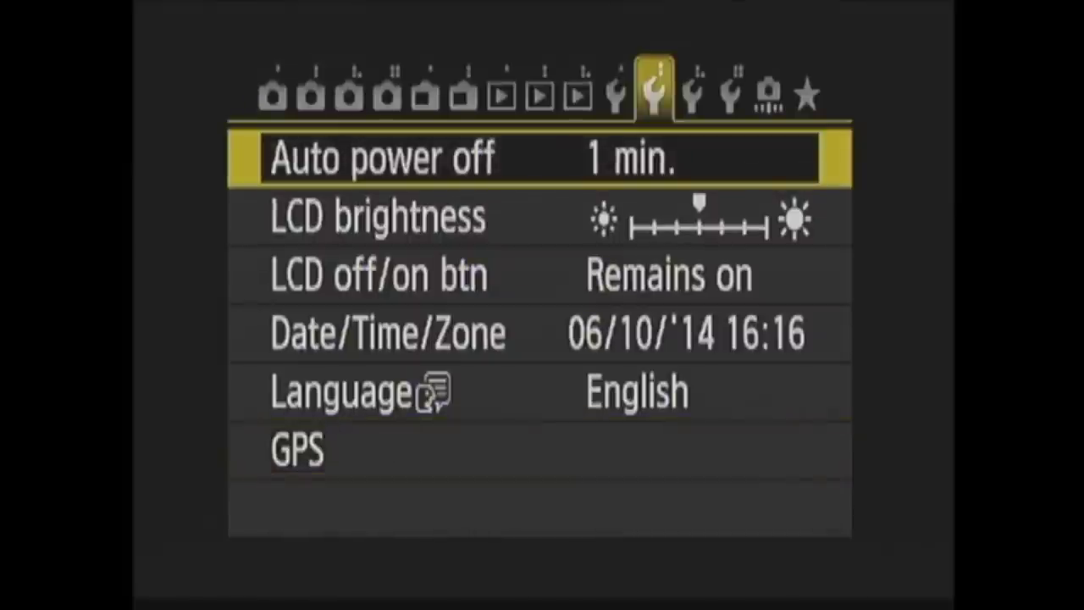
Bring up the third group of setup settings, review the PAL choice for Video system, and confirm NTSC.
key("Right")
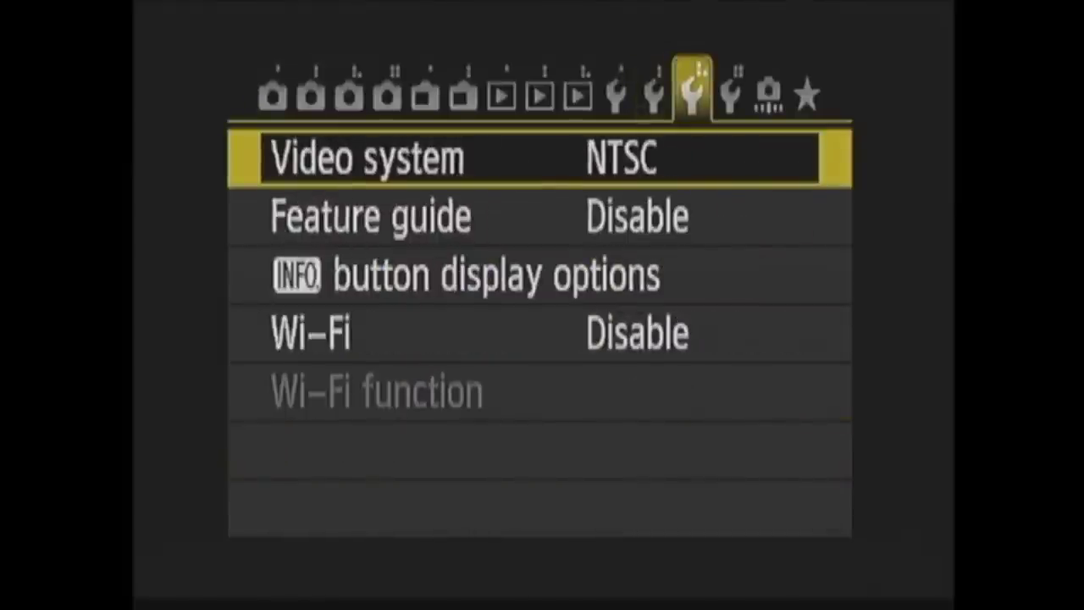
key("Return")
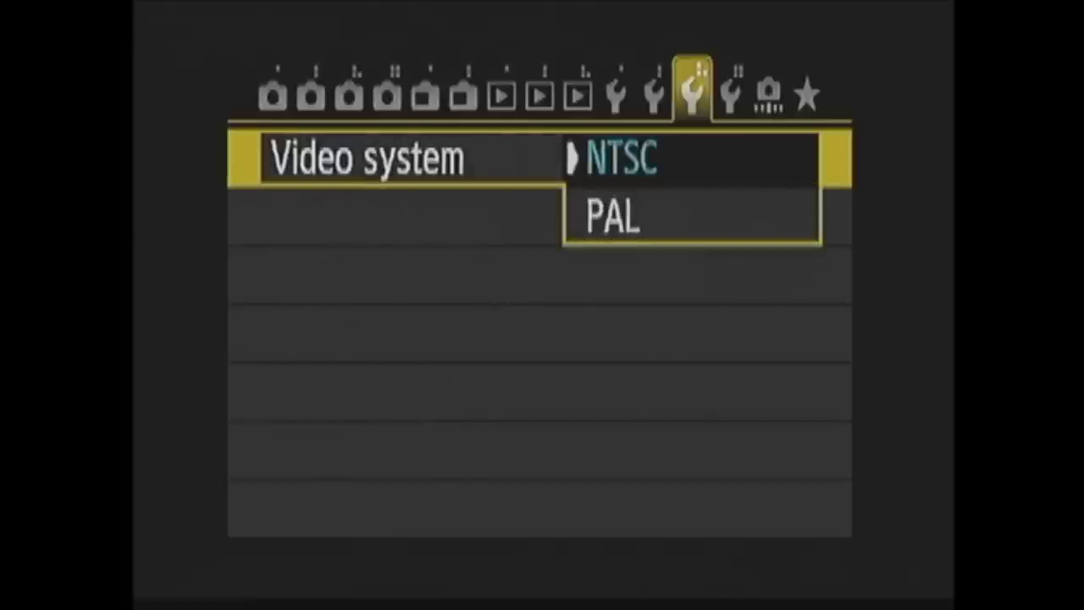
key("Down")
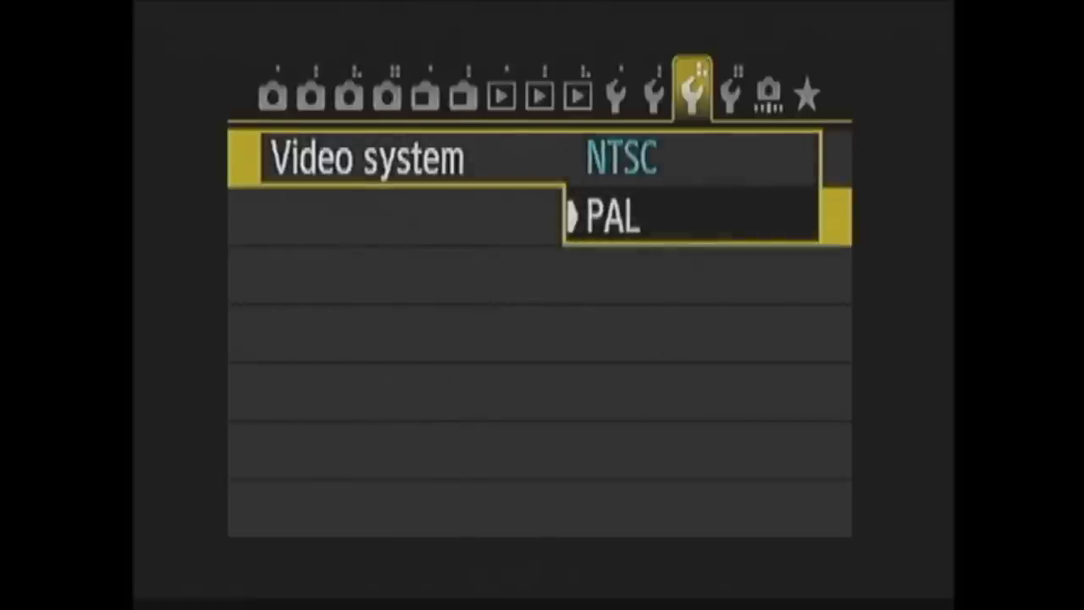
key("Up")
key("Return")
Review the Enable choice for Feature guide, and confirm Disable.
key("Down")
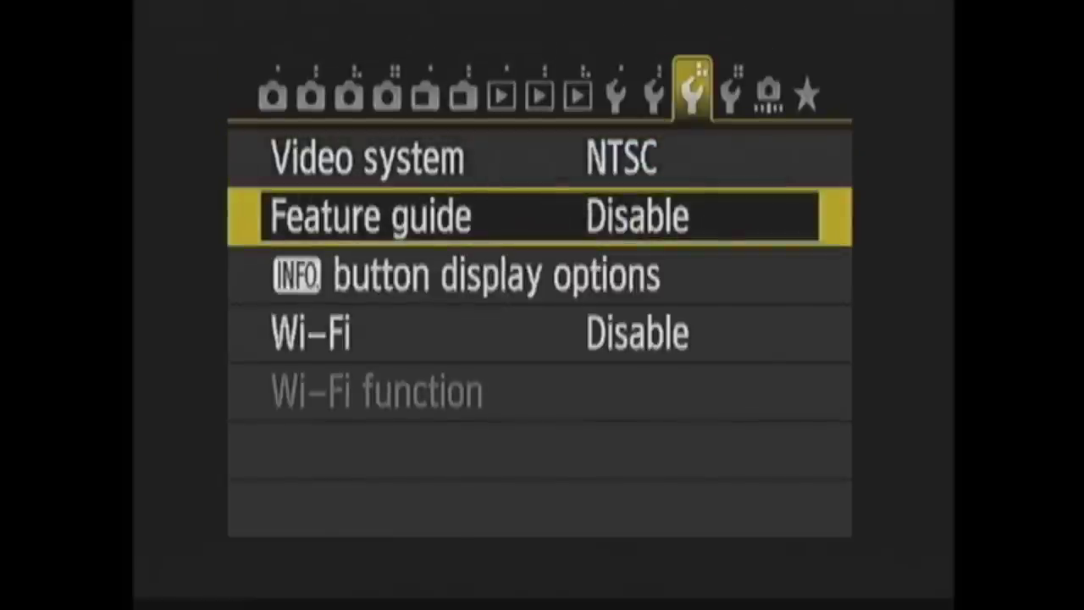
key("Return")
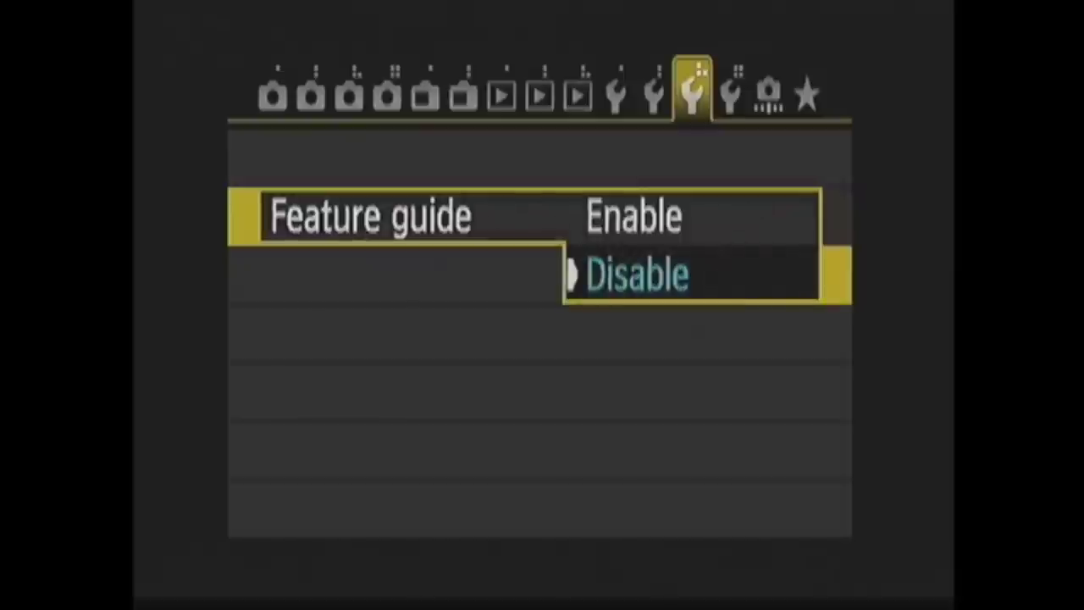
key("Up")
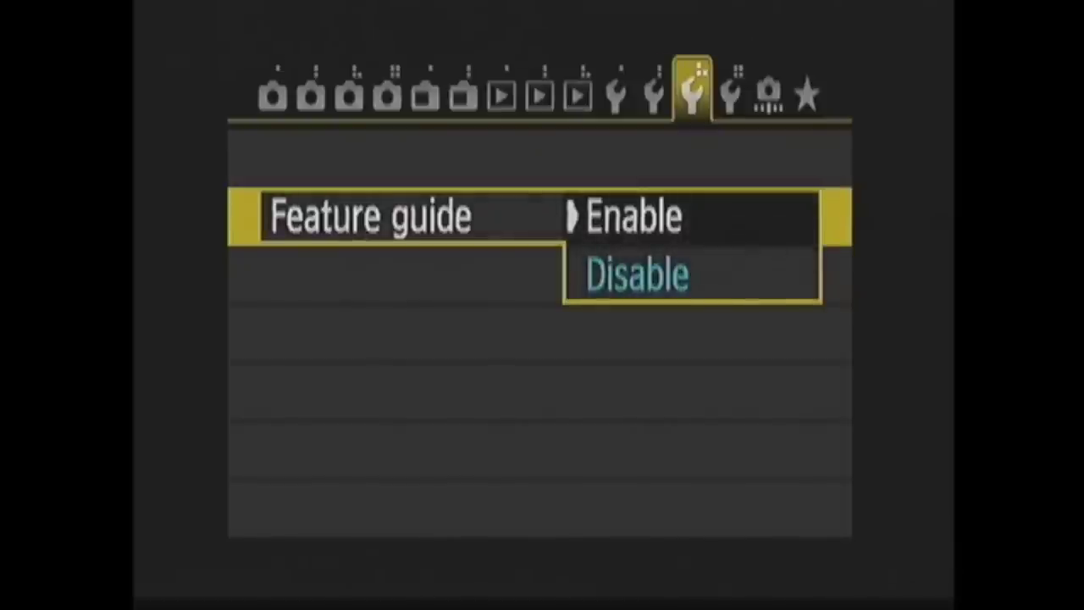
key("Down")
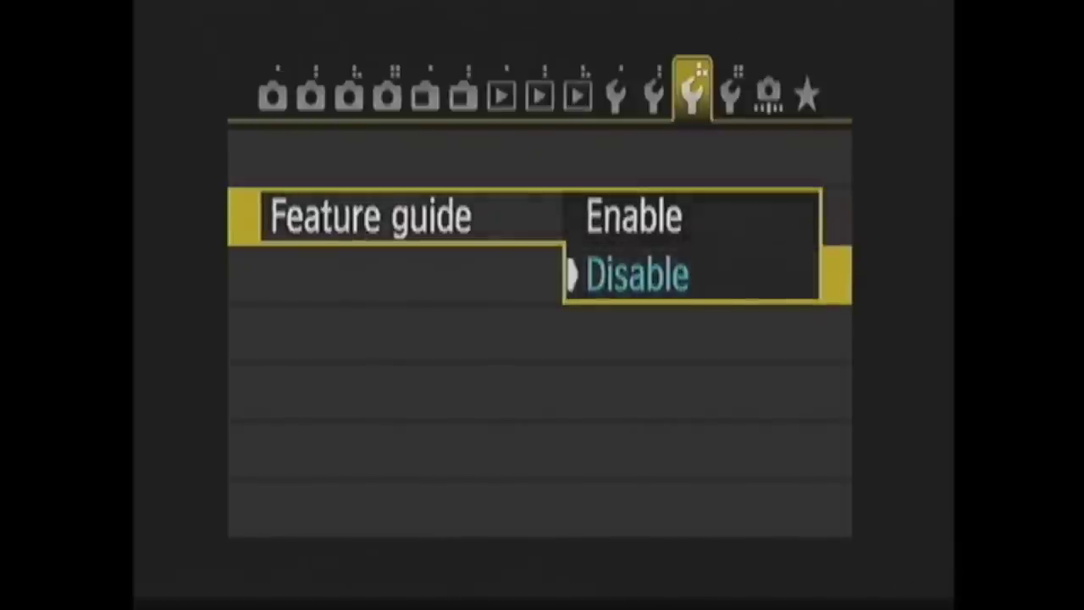
key("Return")
Look through the INFO button display options for camera settings, electronic level and shooting functions, and return to the setup settings.
key("Down")
key("Return")
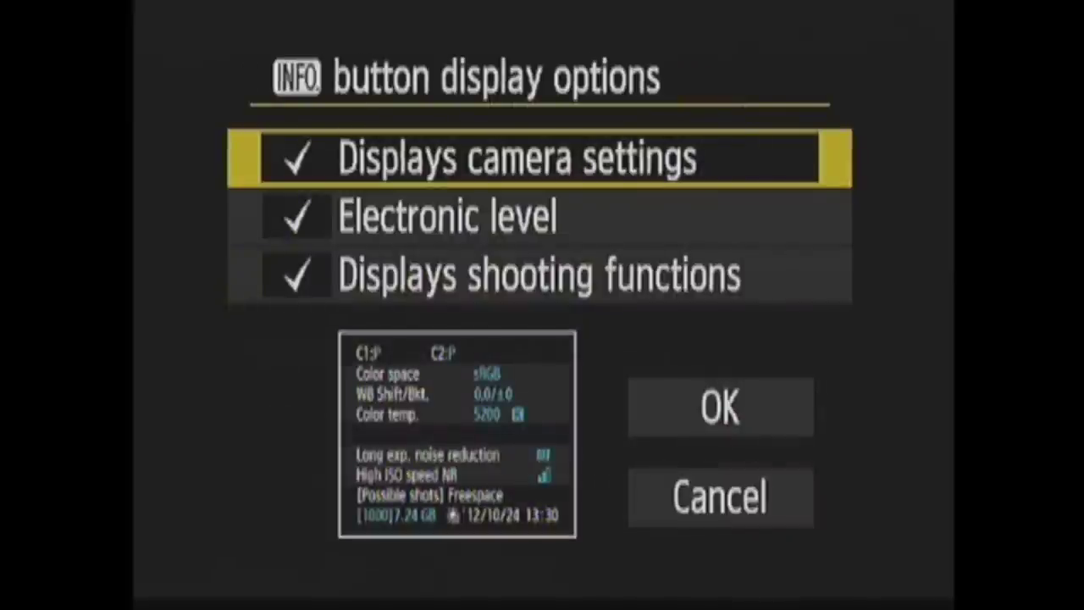
key("Down")
key("Down")
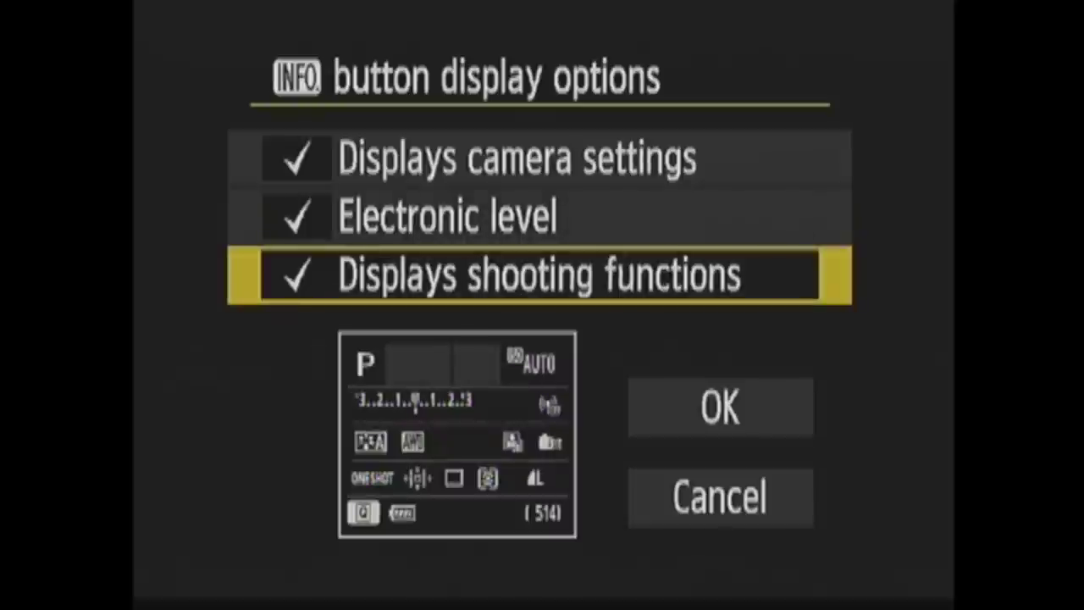
key("Down")
key("Return")
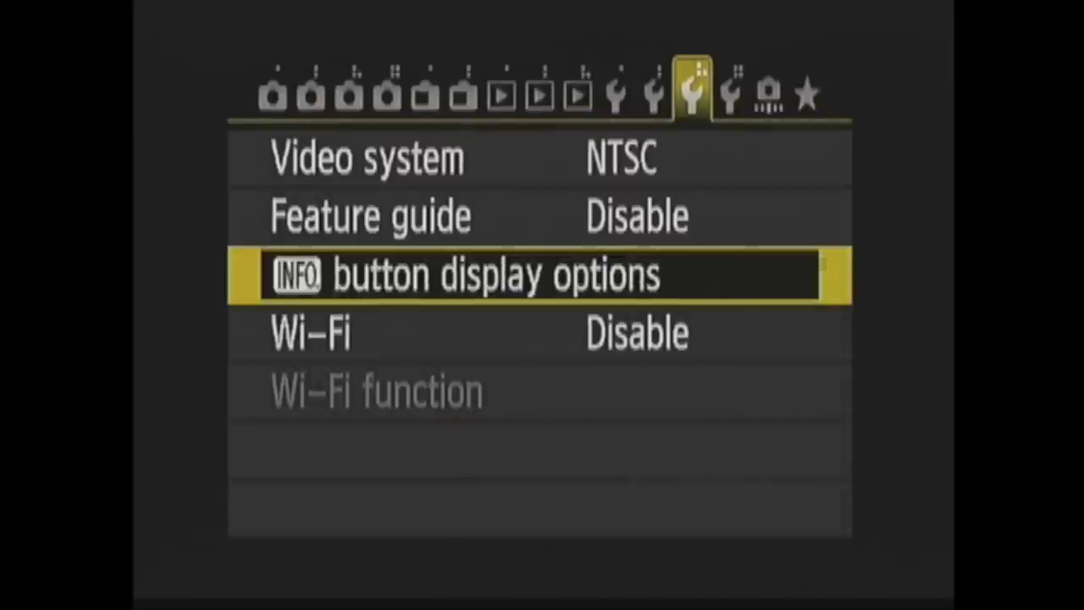
Check the Wi-Fi setting, confirm Disable, and point out the Wi-Fi function entry.
key("Down")
key("Return")
key("Return")
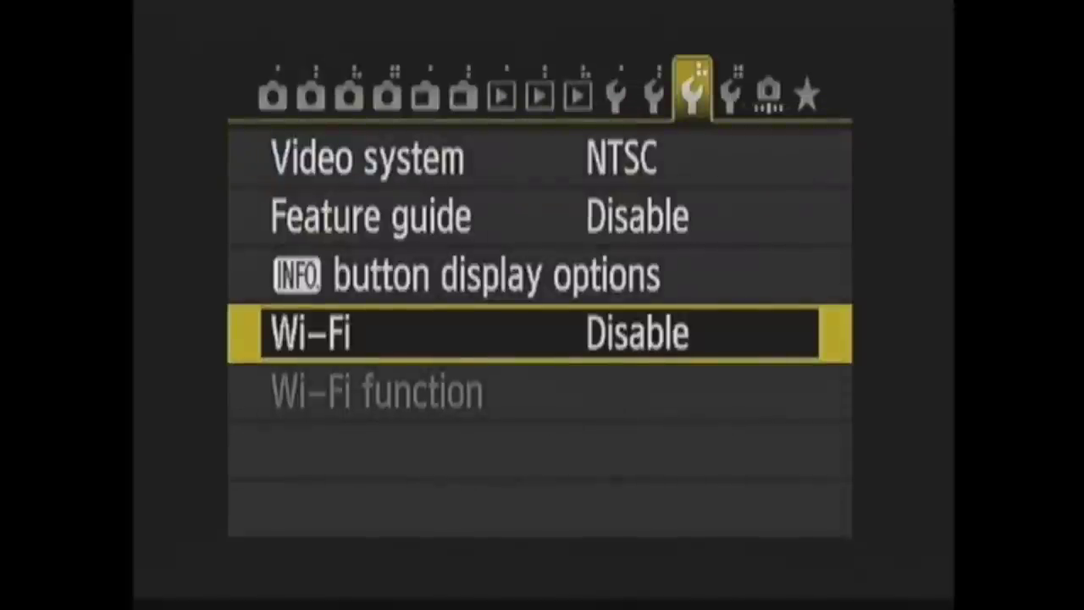
key("Down")
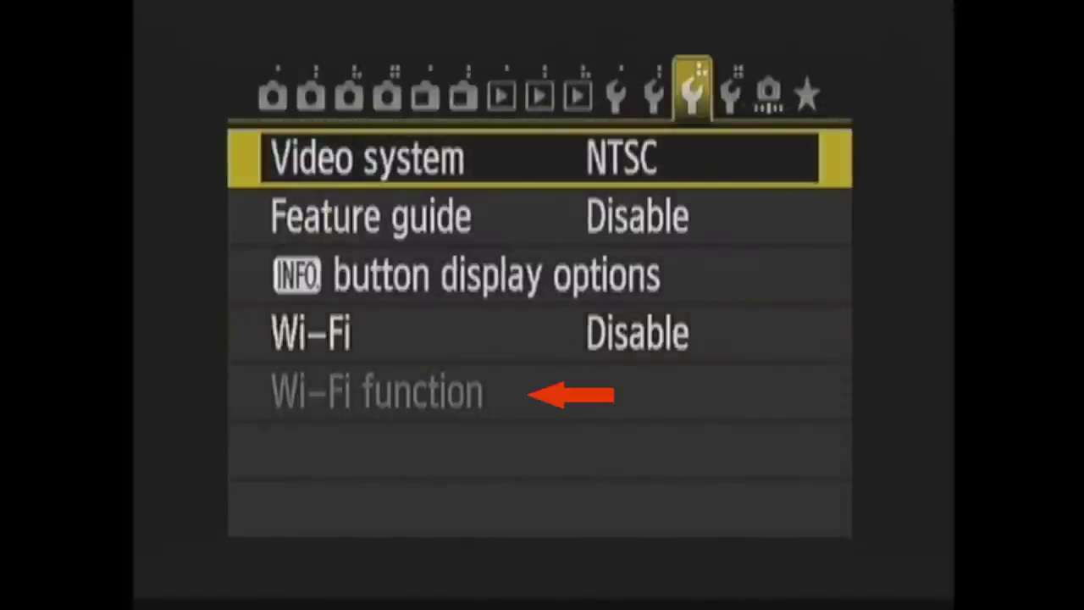
Review the Sensor cleaning entries Auto cleaning, Clean now and Clean manually in the fourth group of setup settings.
key("Right")
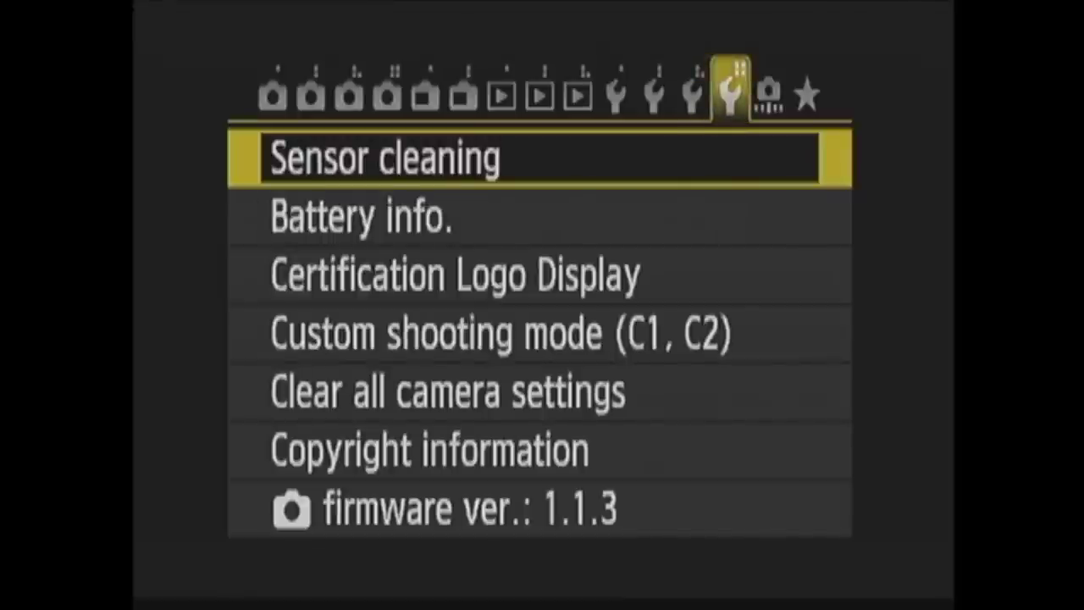
key("Return")
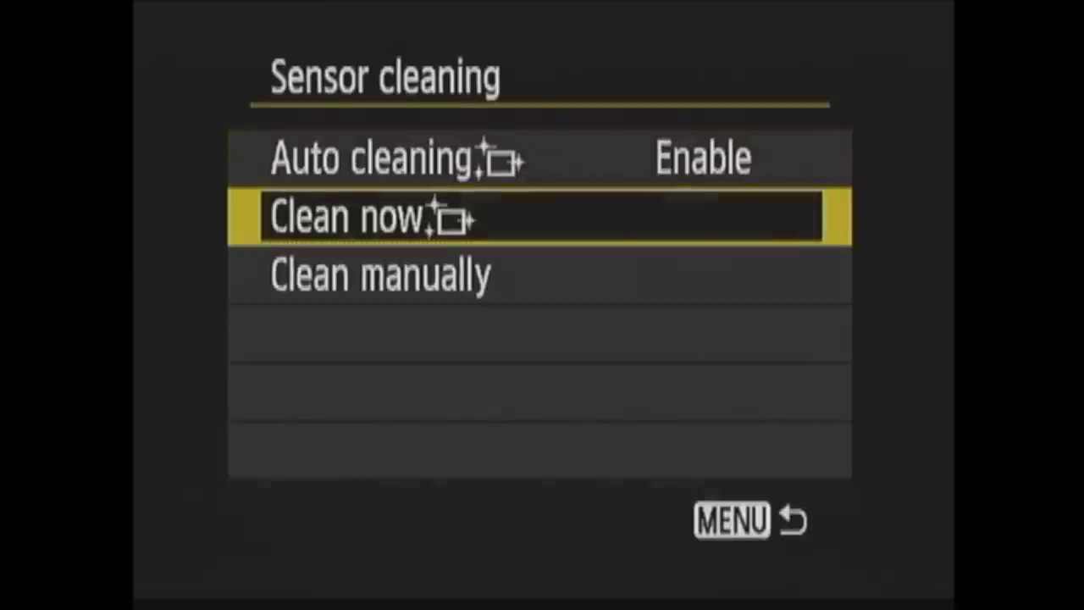
key("Down")
key("Down")
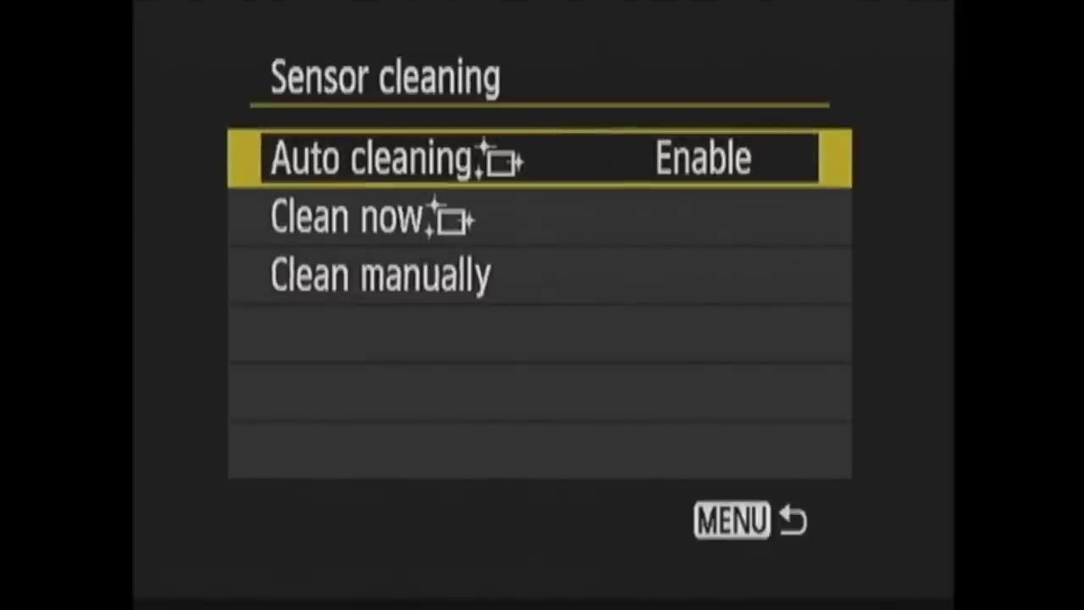
key("Down")
key("Down")
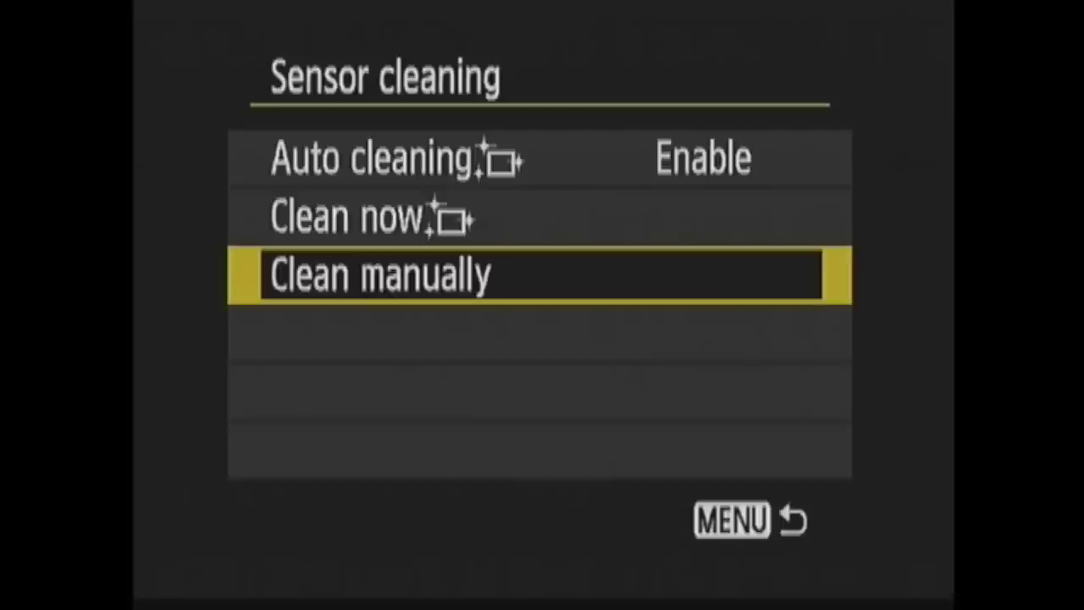
key("Down")
key("Escape")
Check the Battery info. entry and move past Certification Logo Display to Custom shooting mode (C1, C2).
key("Down")
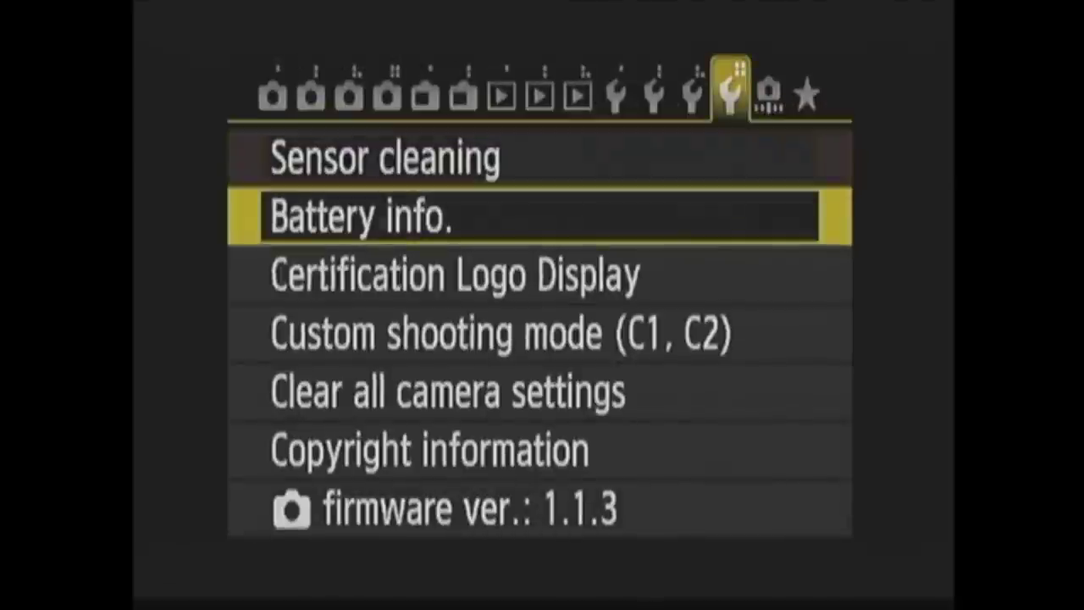
key("Return")
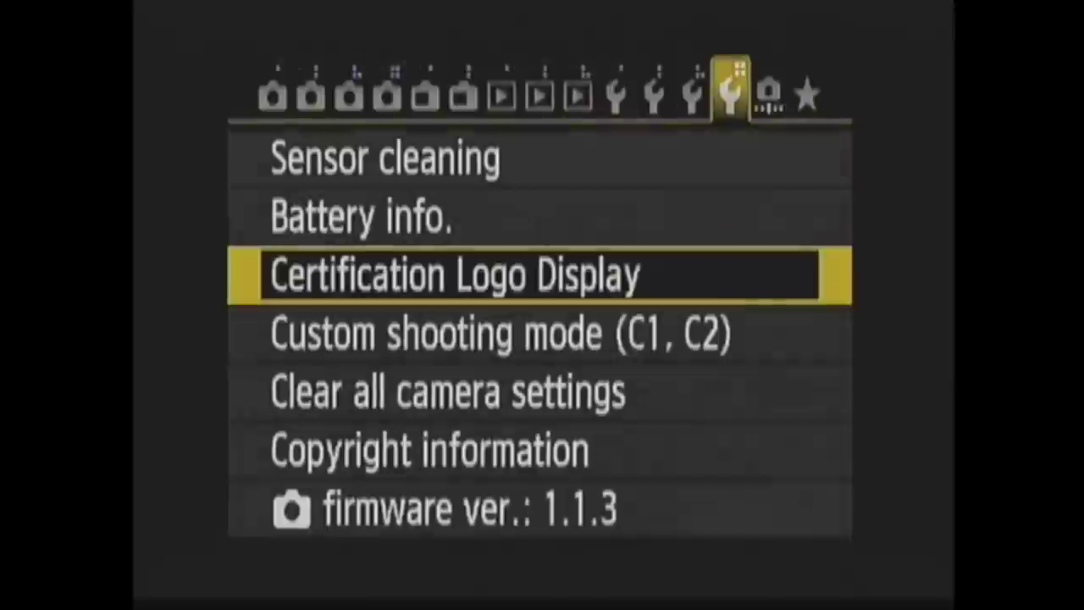
key("Down")
Review Register settings, Clear settings and Auto update set. for the custom shooting modes, and go on to Clear all camera settings.
key("Return")
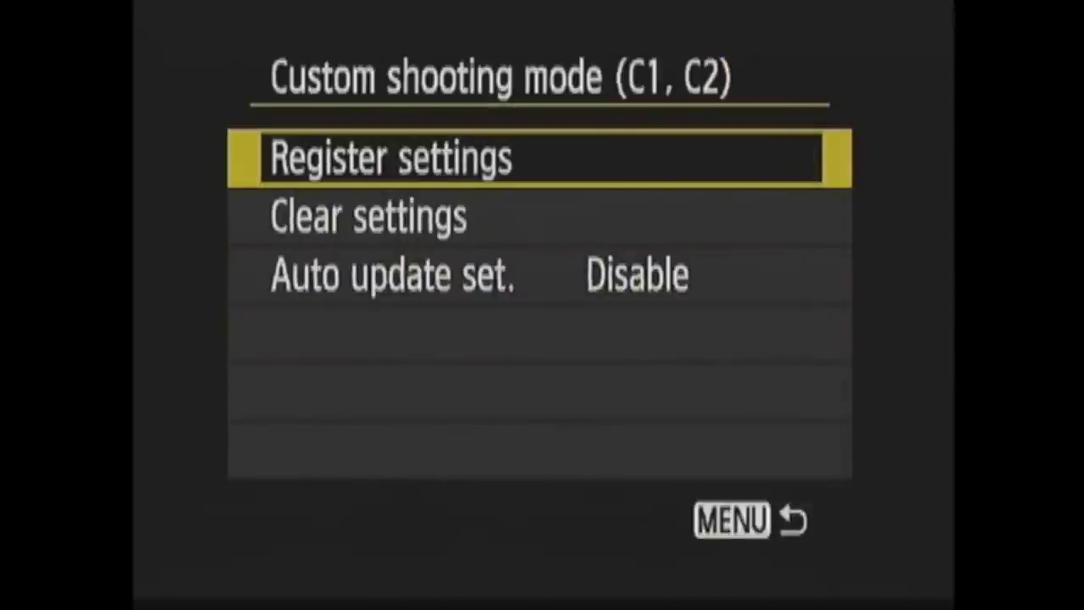
key("Down")
key("Down")
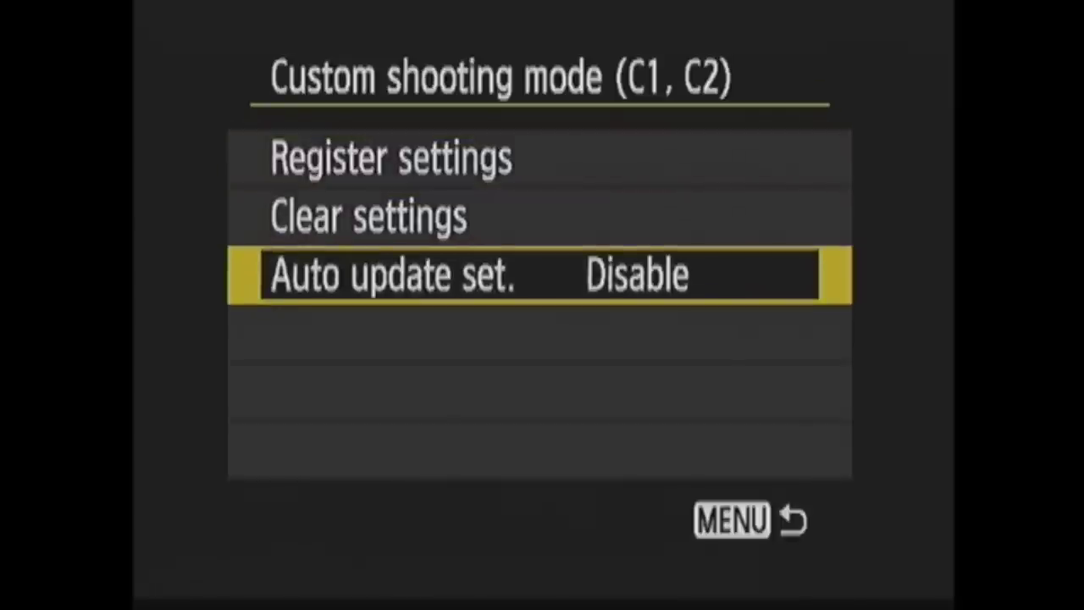
key("Escape")
key("Down")
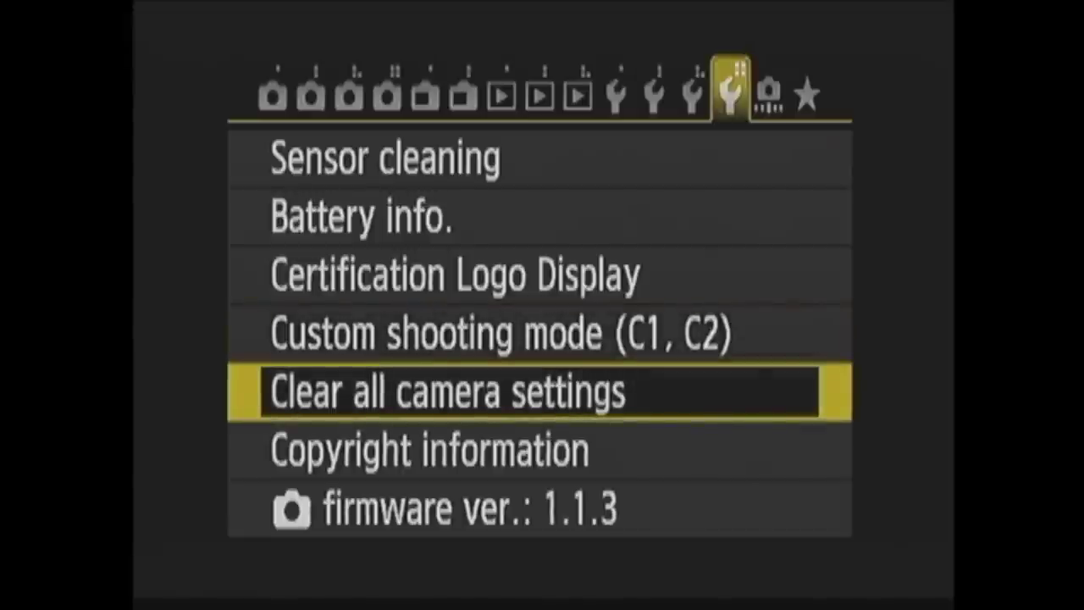
Review the Copyright information entries for the author's name and copyright details in the fourth group of setup settings.
key("Down")
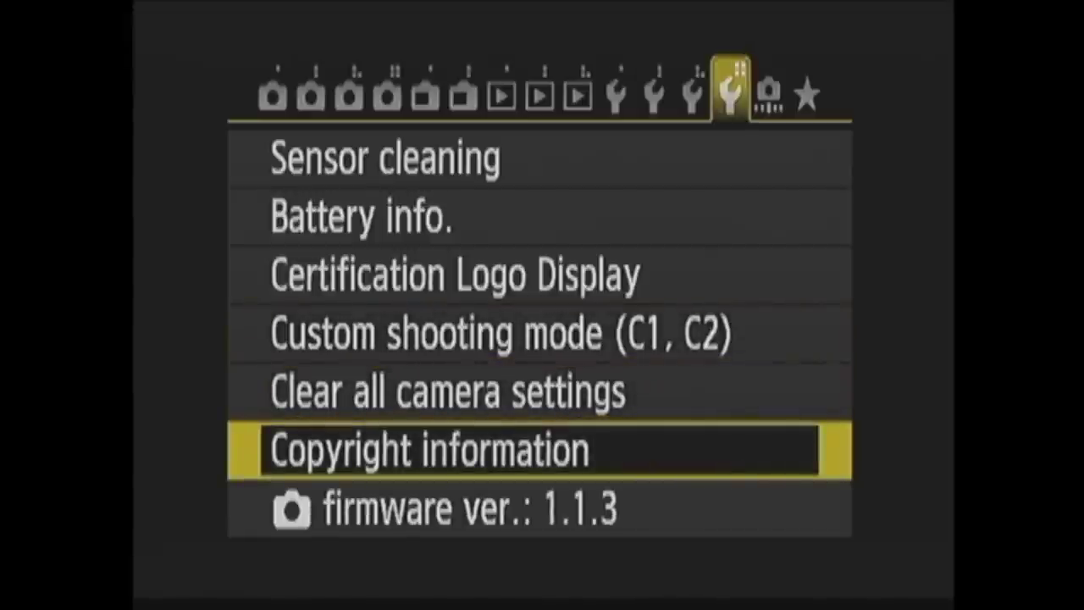
key("Return")
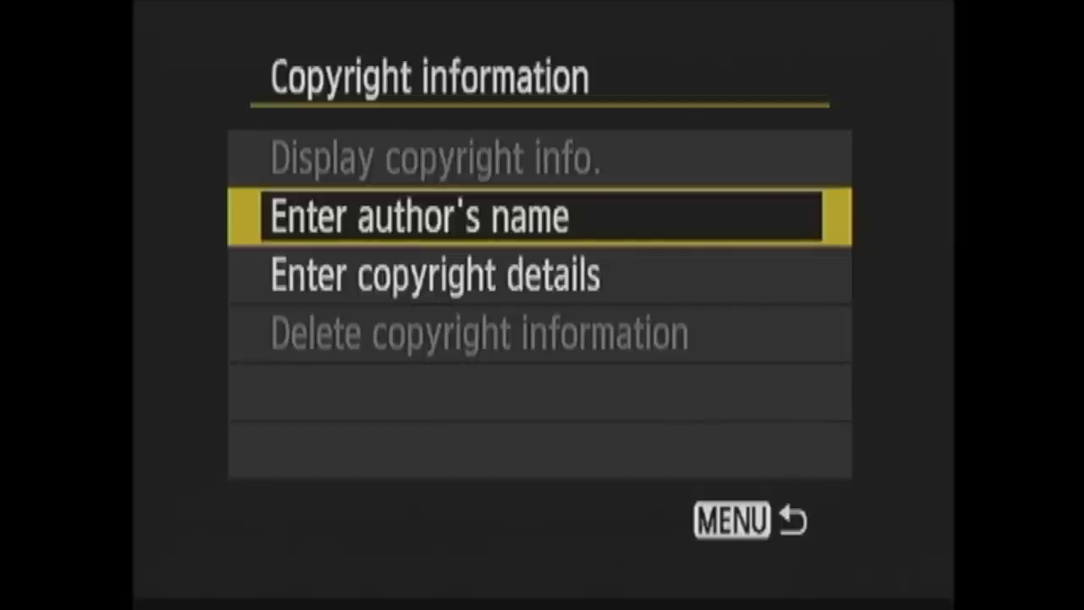
key("Escape")
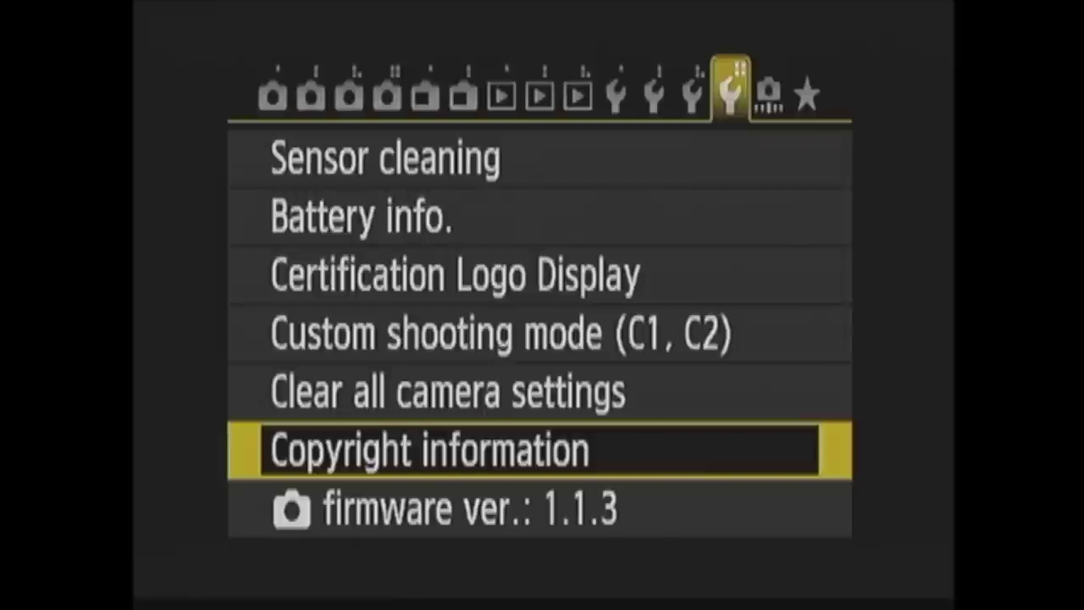
Check the Camera and Lens entries of the Firmware update screen and return to the setup settings.
key("Down")
key("Return")
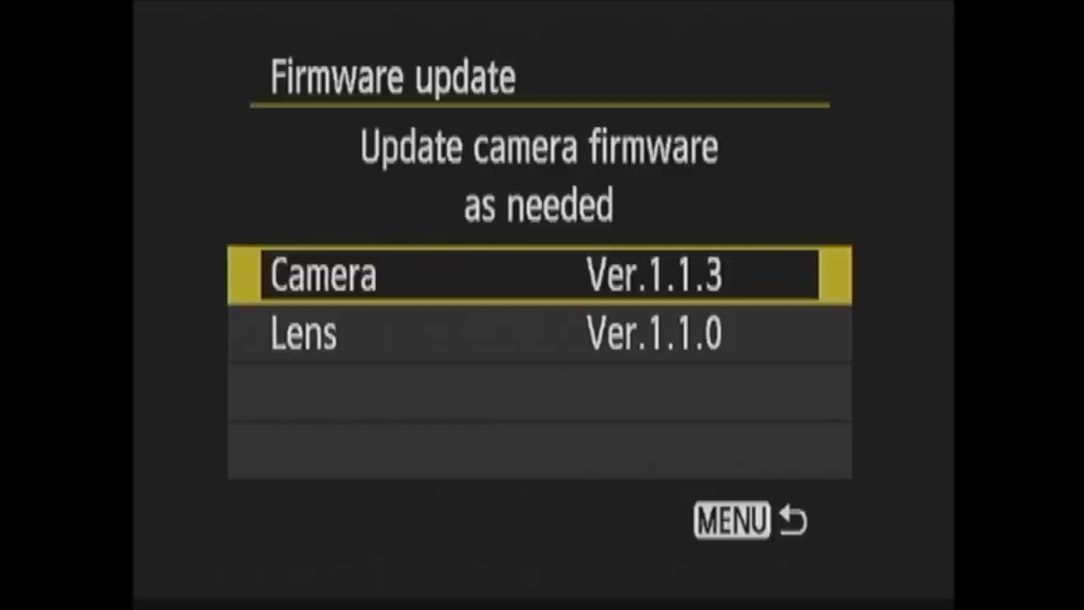
key("Down")
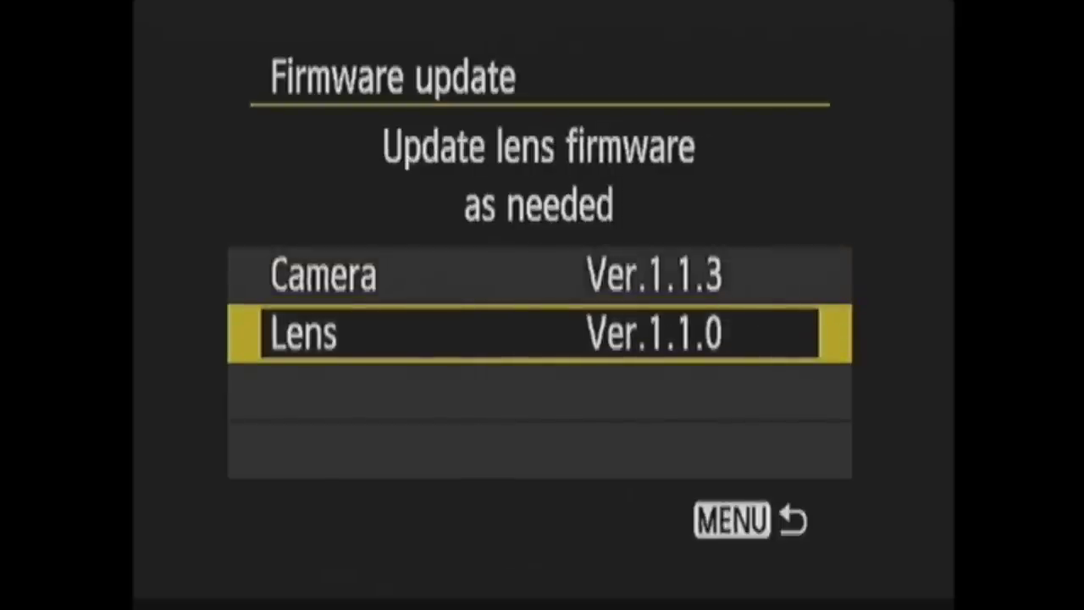
key("Escape")
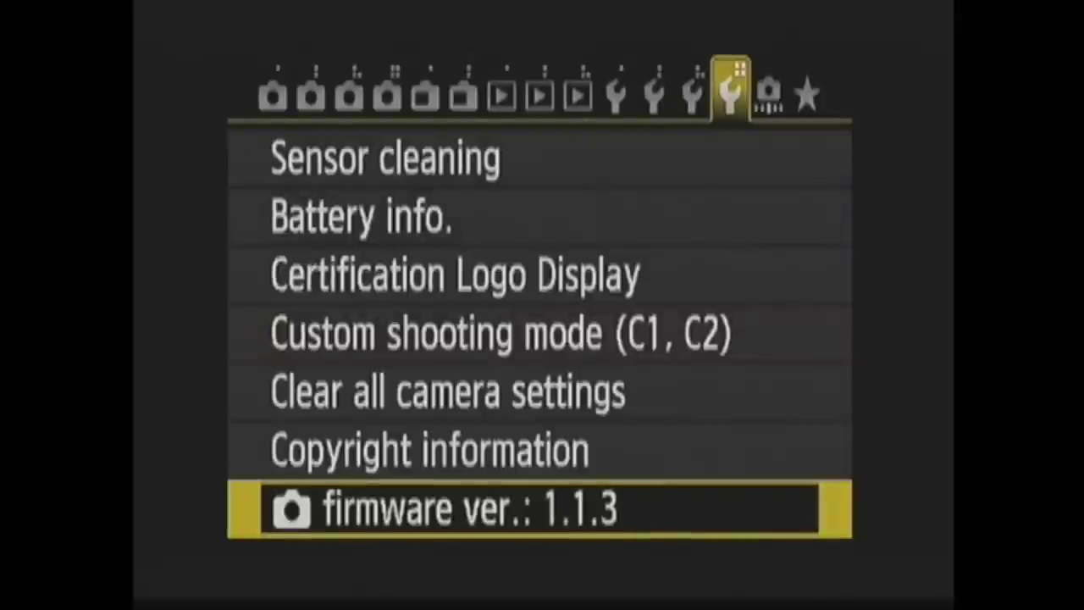
Go to C.Fn I: Exposure in the custom functions, compare the Exposure level increments options and confirm 0:1/3-stop.
key("Right")
key("Right")
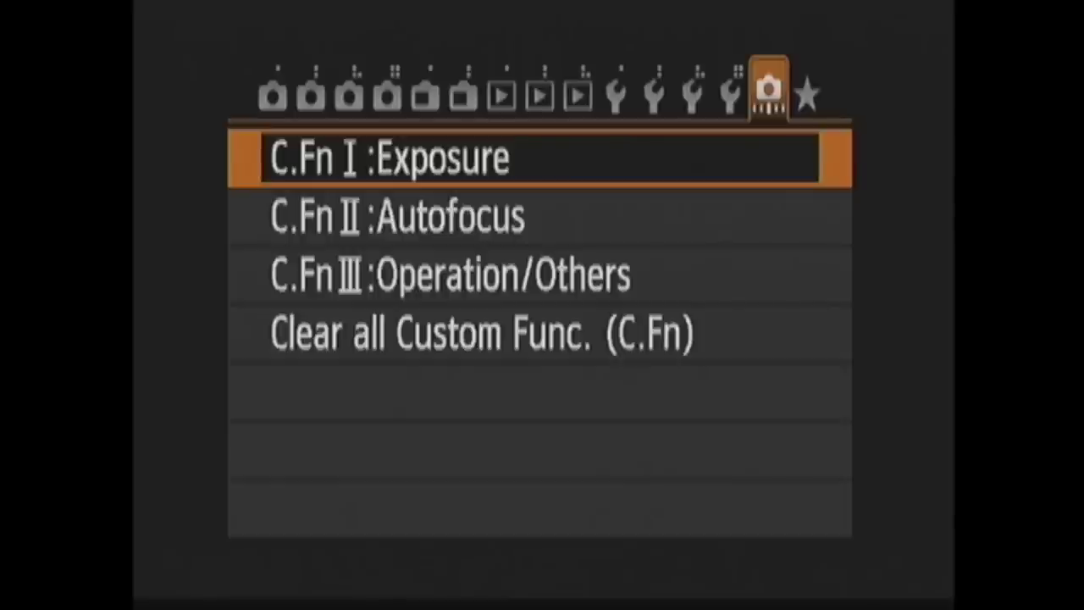
key("Return")
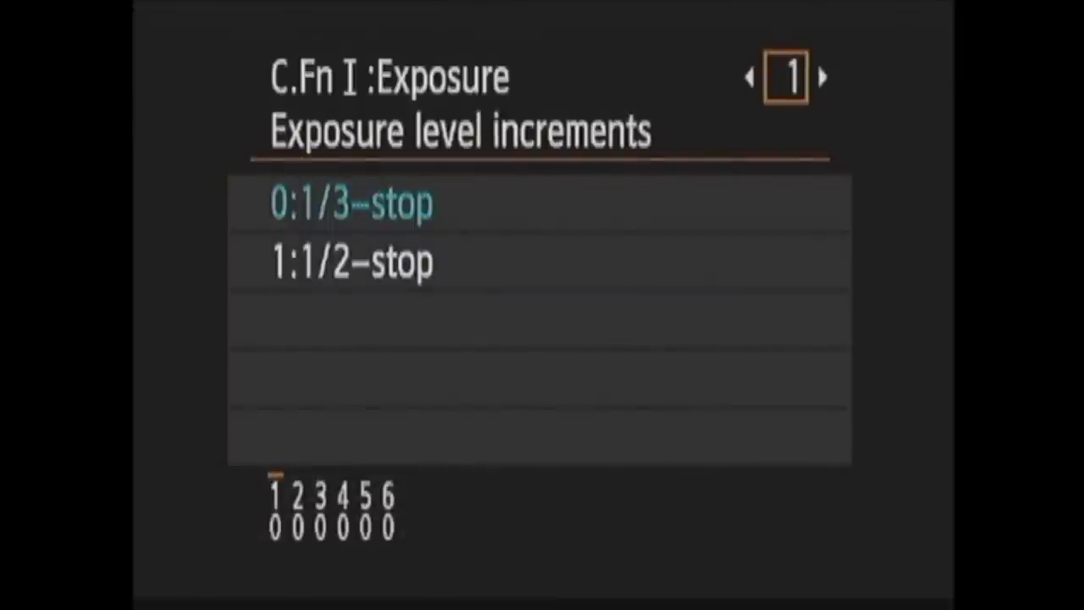
key("Return")
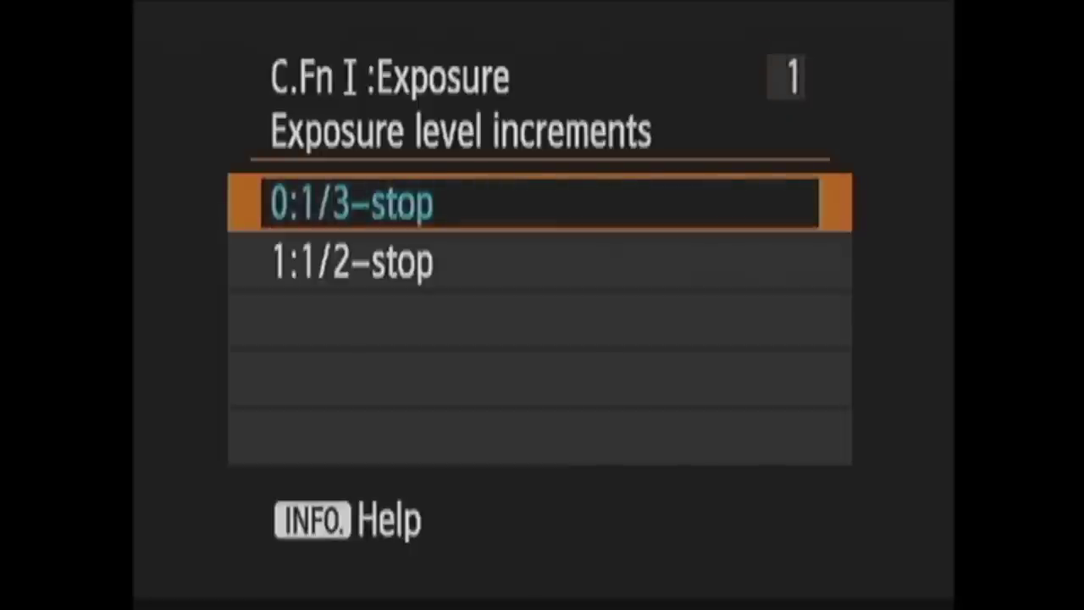
key("Down")
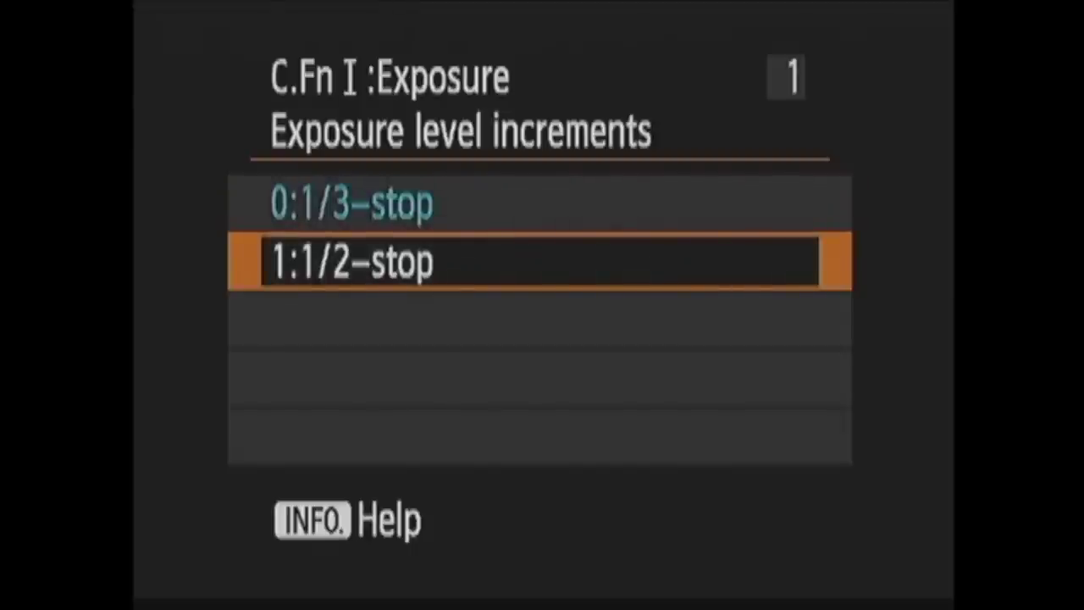
key("Up")
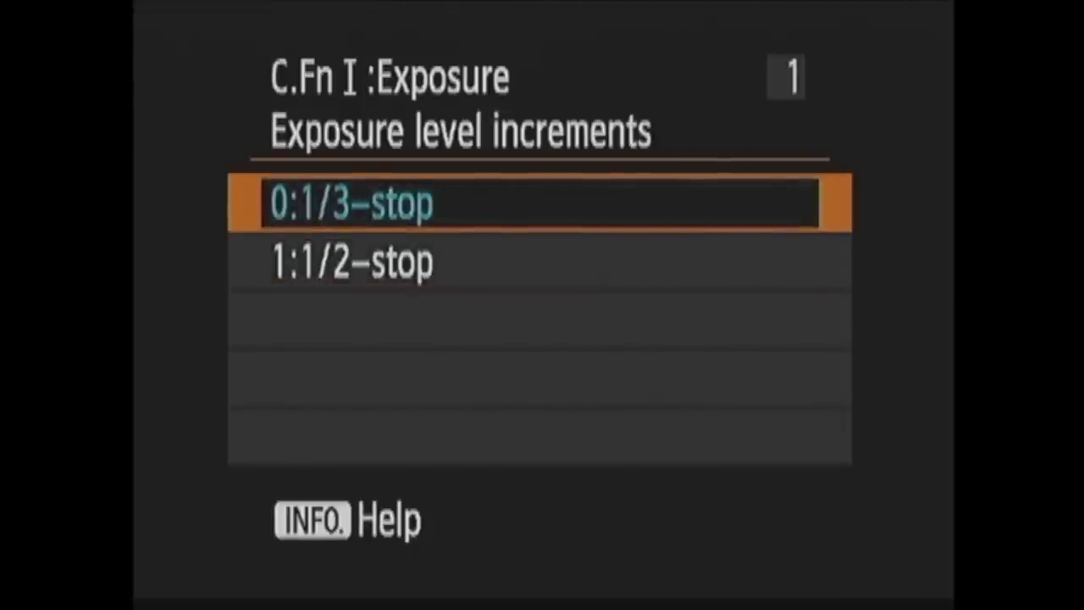
key("Return")
Review the ISO speed setting increments options, 1/3-stop and 1-stop, and confirm 0:1/3-stop.
key("Right")
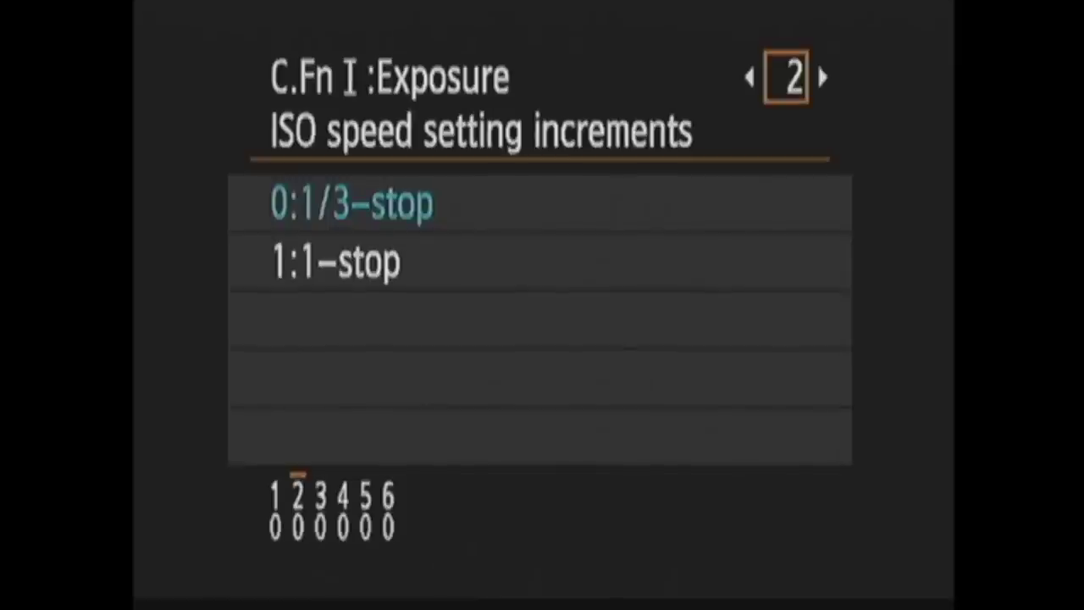
key("Return")
key("Down")
key("Up")
key("Return")
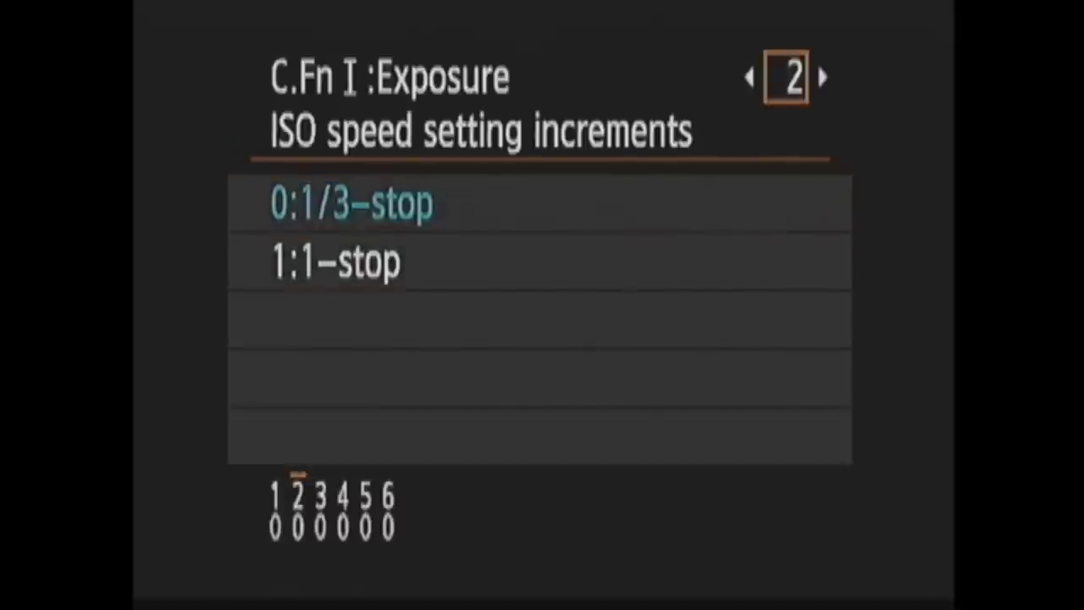
Review the Bracketing auto cancel options and the Bracketing sequence orders, confirming 0:0, −, + for the sequence.
key("Right")
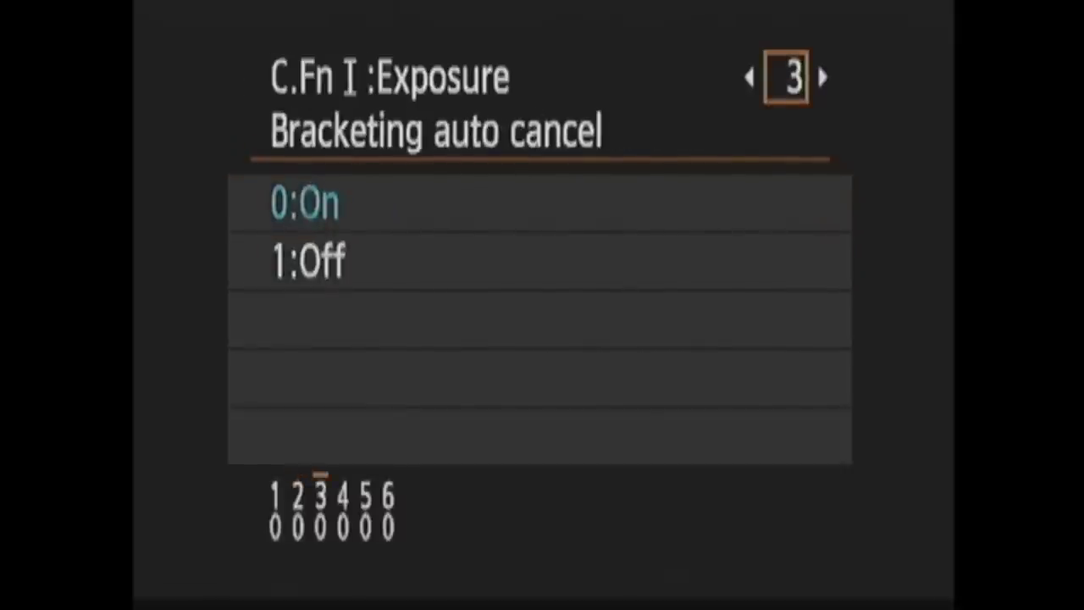
key("Return")
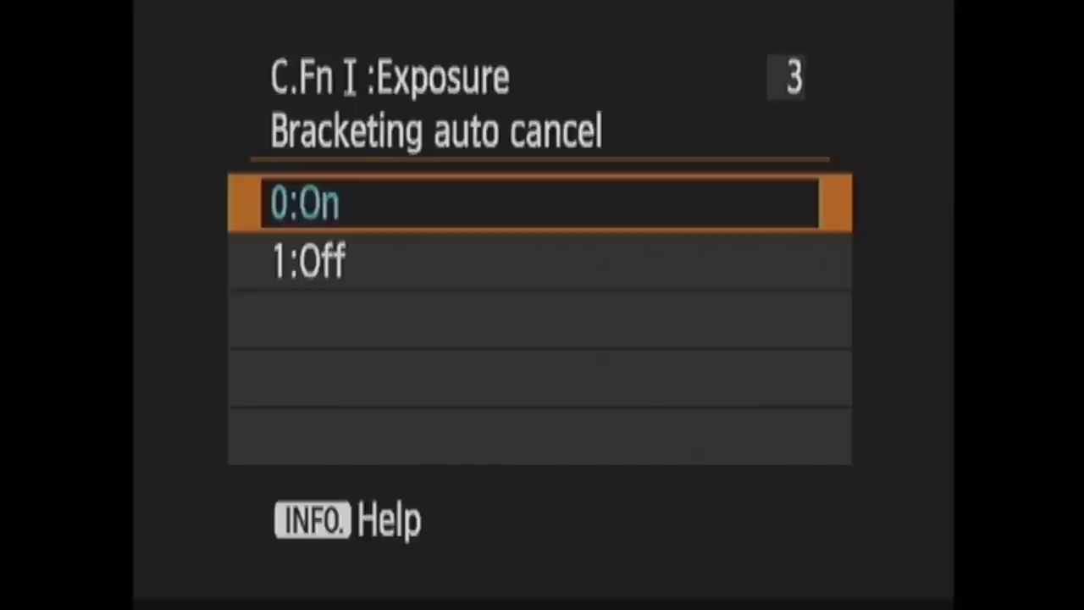
left_click(539, 260)
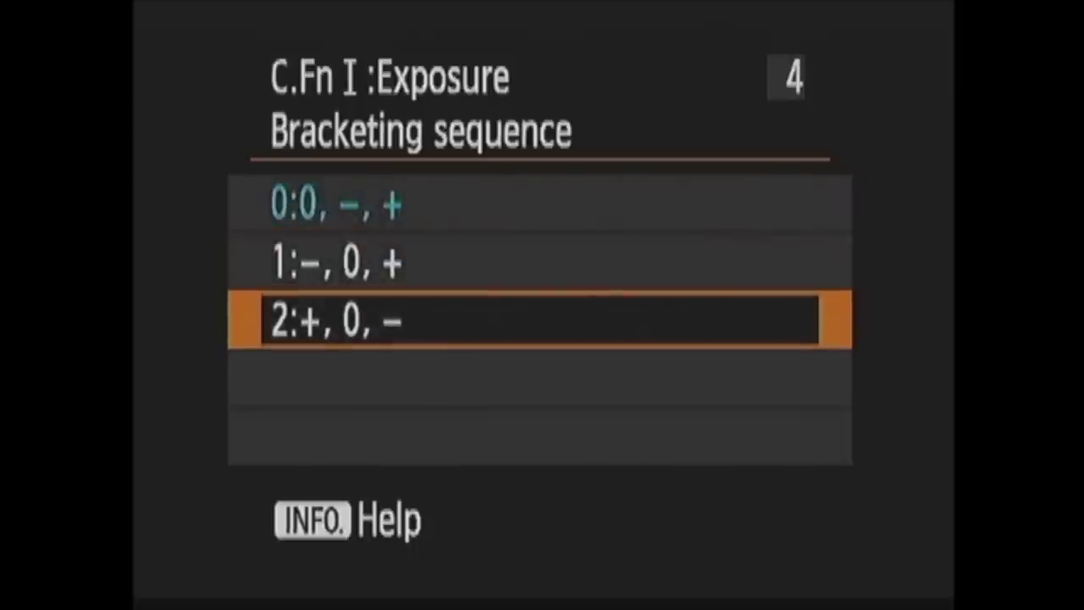
key("Up")
key("Up")
key("Return")
Go through the Number of bracketed shots options up to 3:7 shots and confirm 0:3 shots.
key("Right")
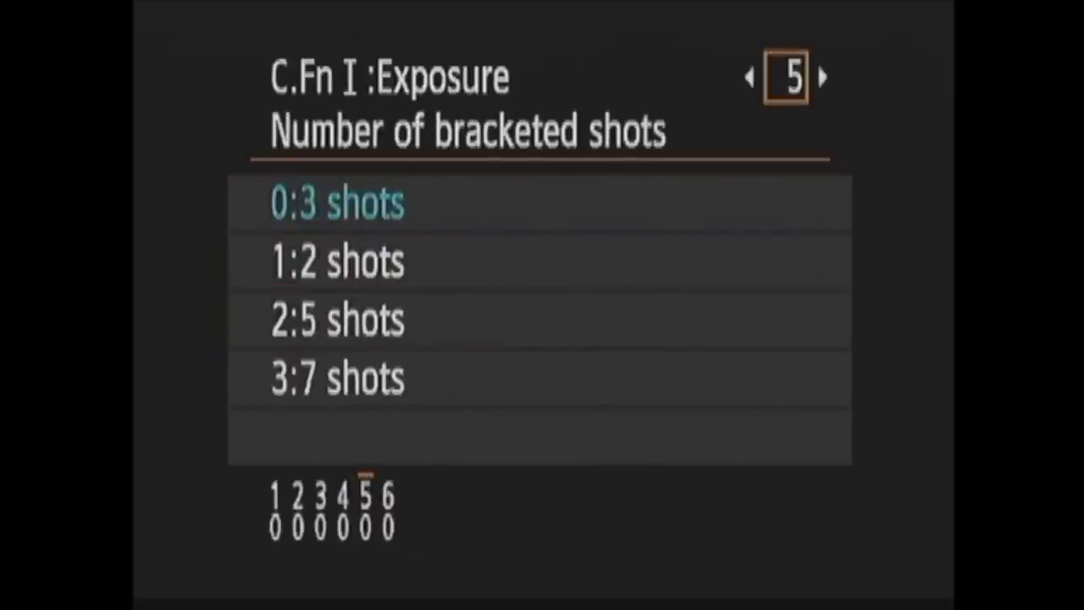
key("Return")
key("Down")
key("Down")
key("Down")
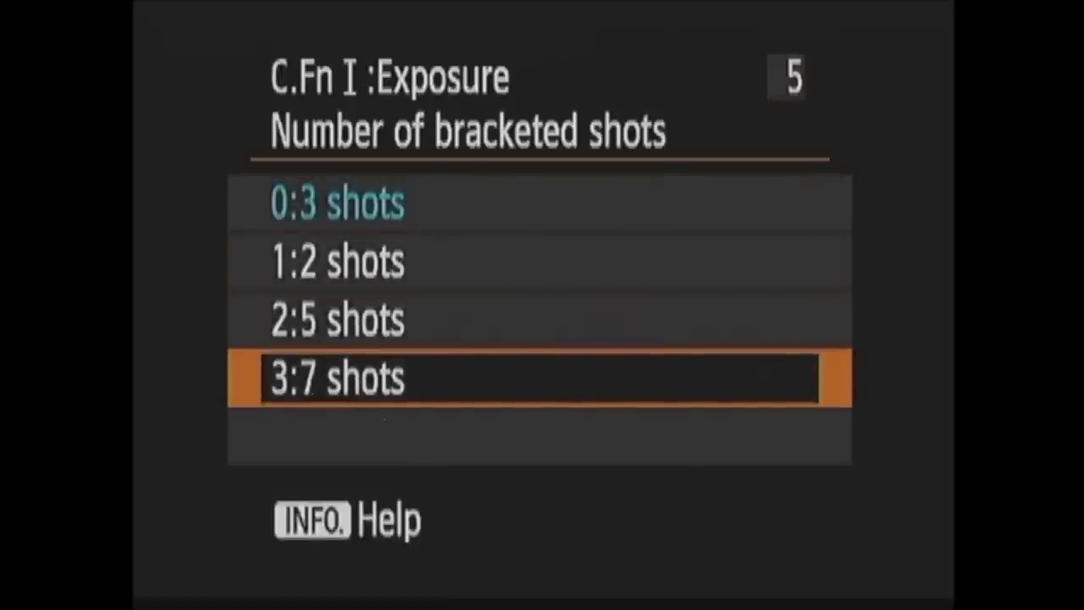
key("Up")
key("Up")
key("Up")
key("Return")
Review the Safety shift options Shutter speed/Aperture and ISO speed, confirm 0:Disable, and leave the Exposure custom functions.
key("Right")
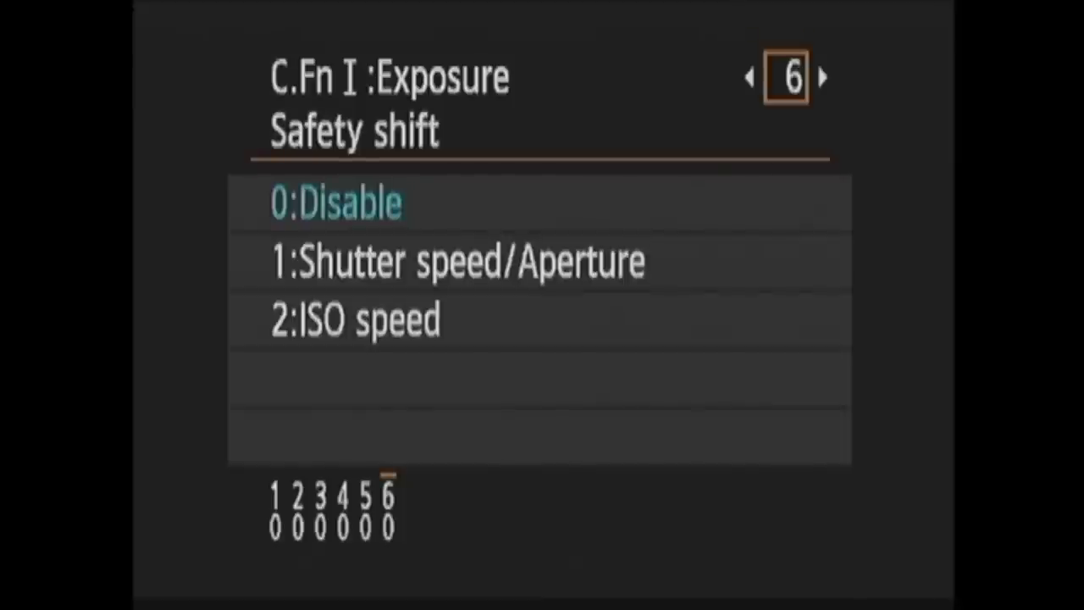
key("Return")
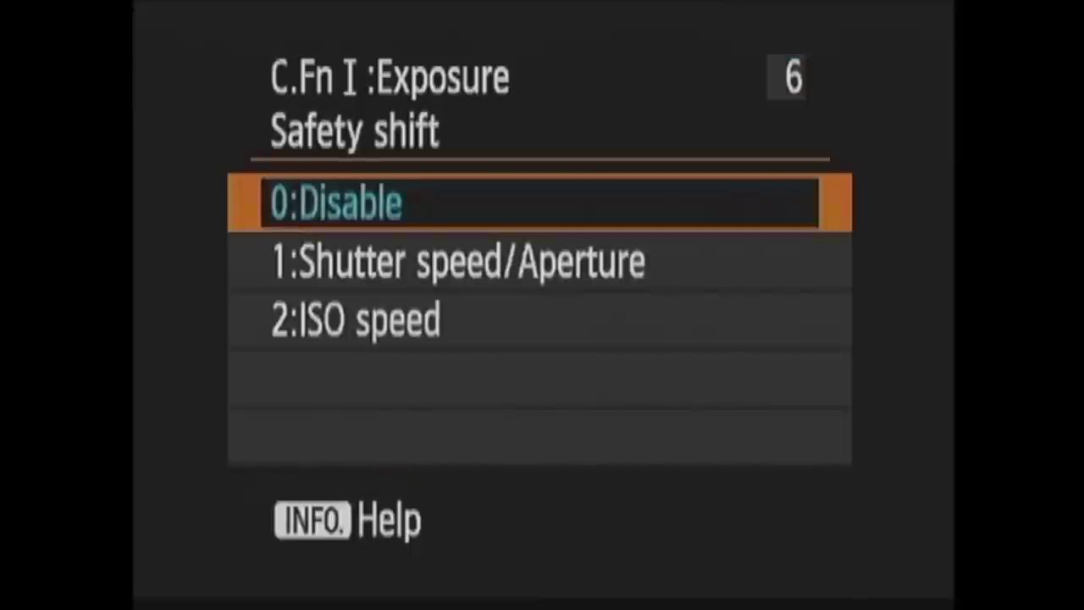
key("Down")
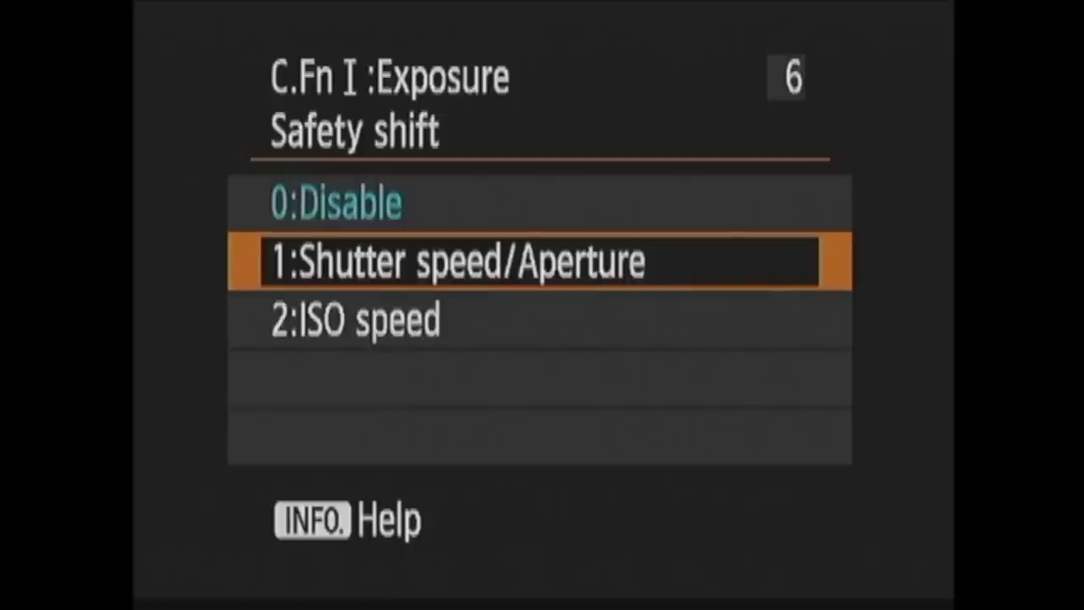
key("Down")
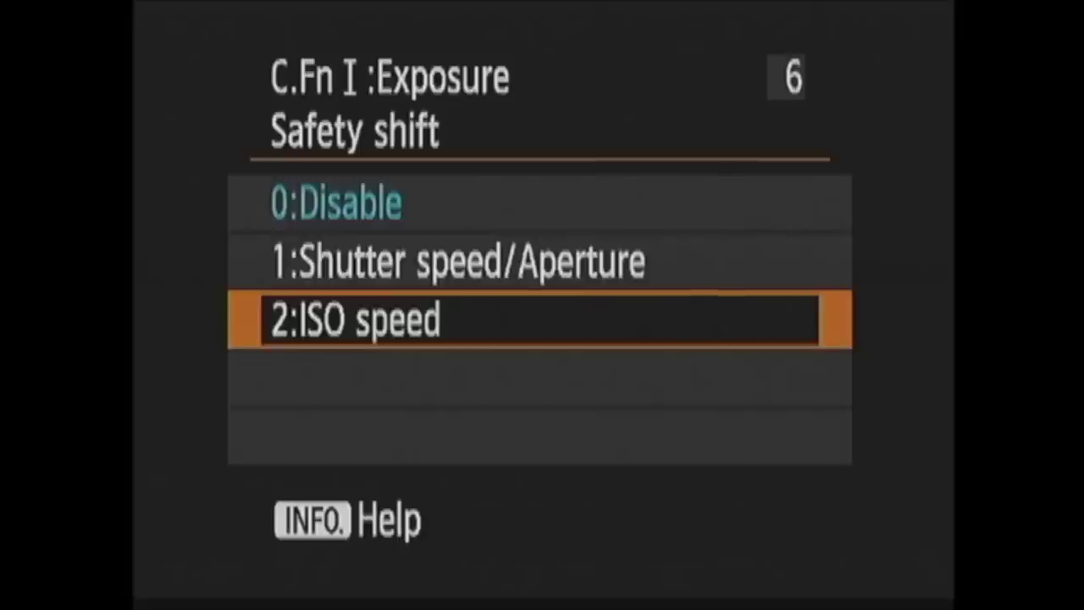
key("Down")
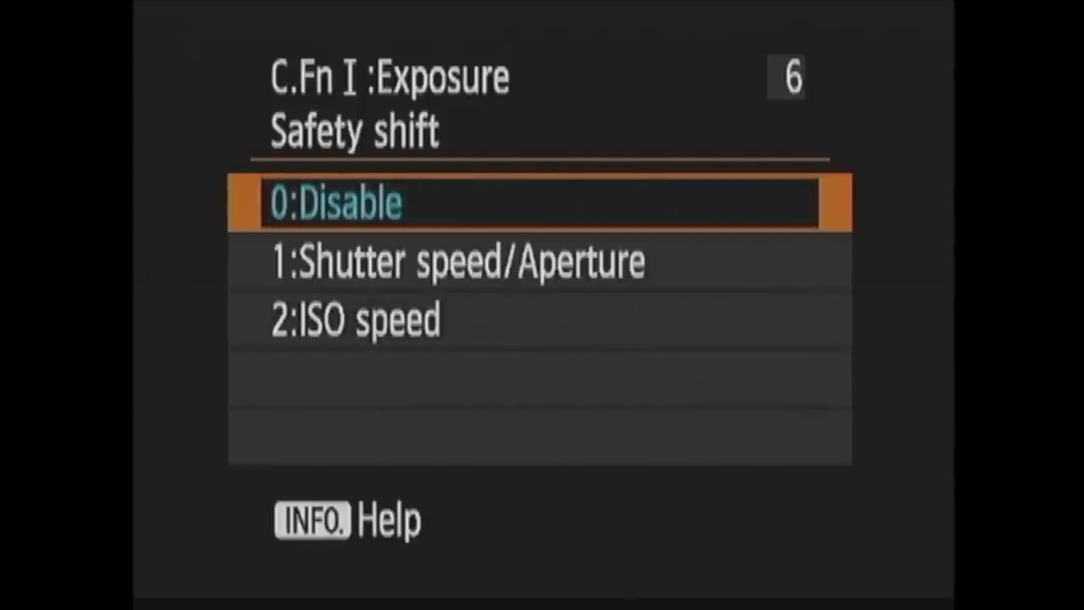
key("Return")
key("Escape")
Open C.Fn II: Autofocus, try Tracking sensitivity at +1 and −1, and confirm 0.
key("Down")
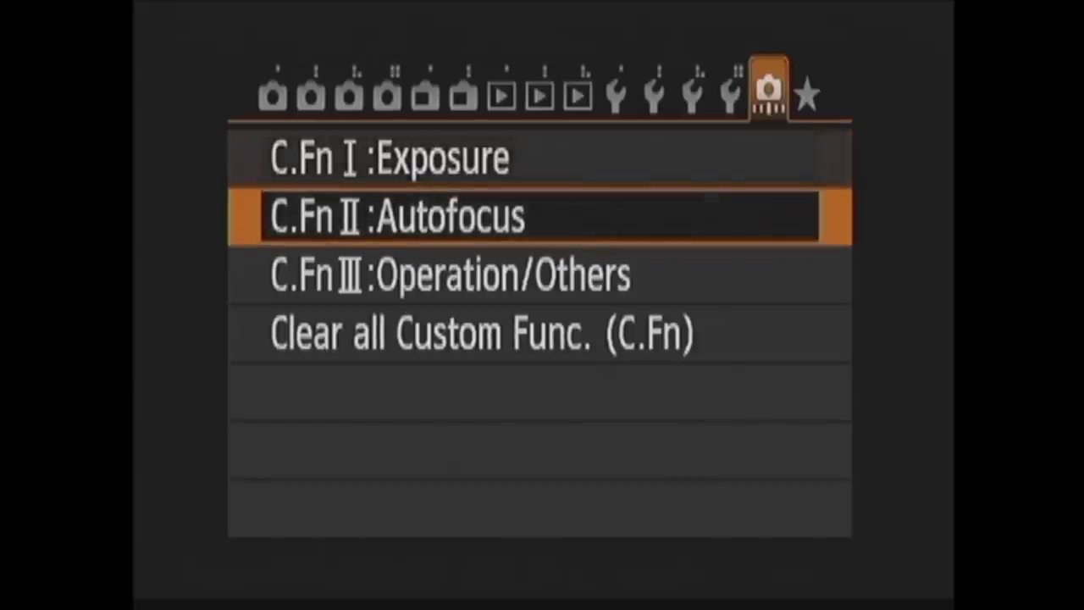
key("Return")
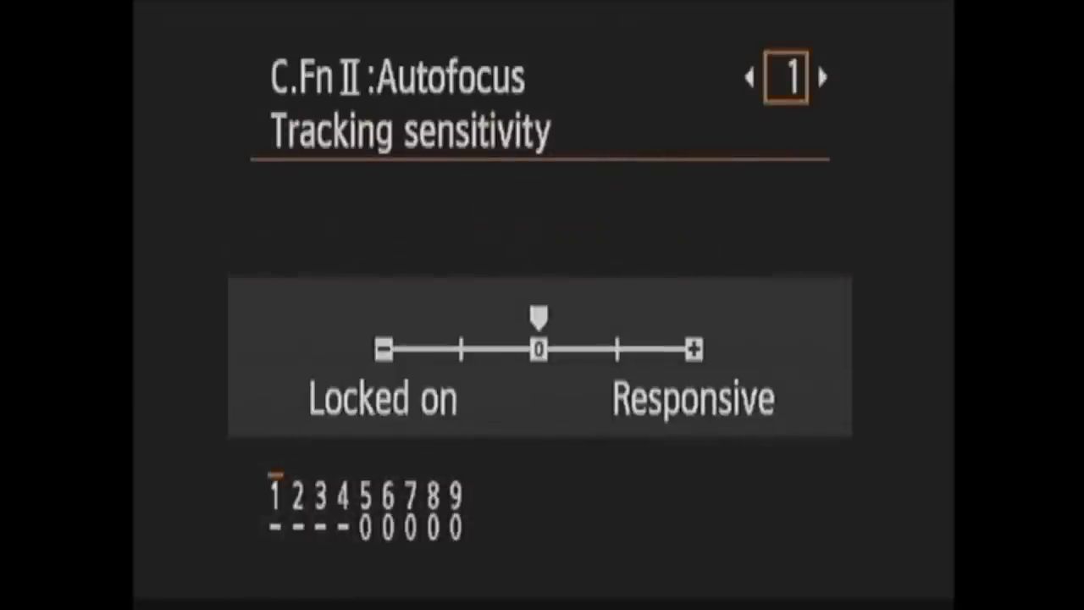
key("Return")
key("Right")
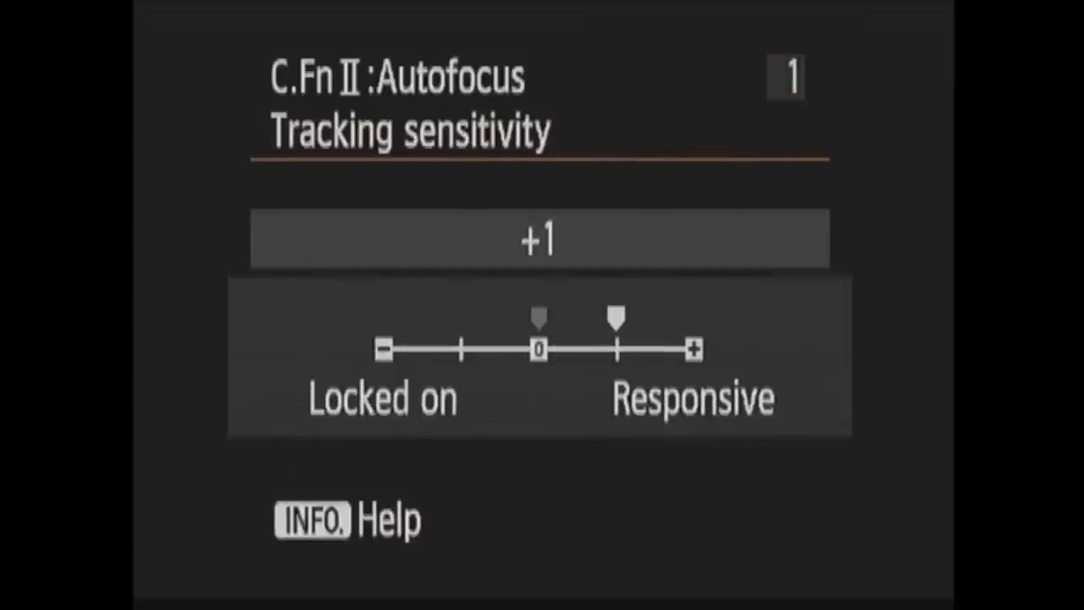
key("Left")
key("Left")
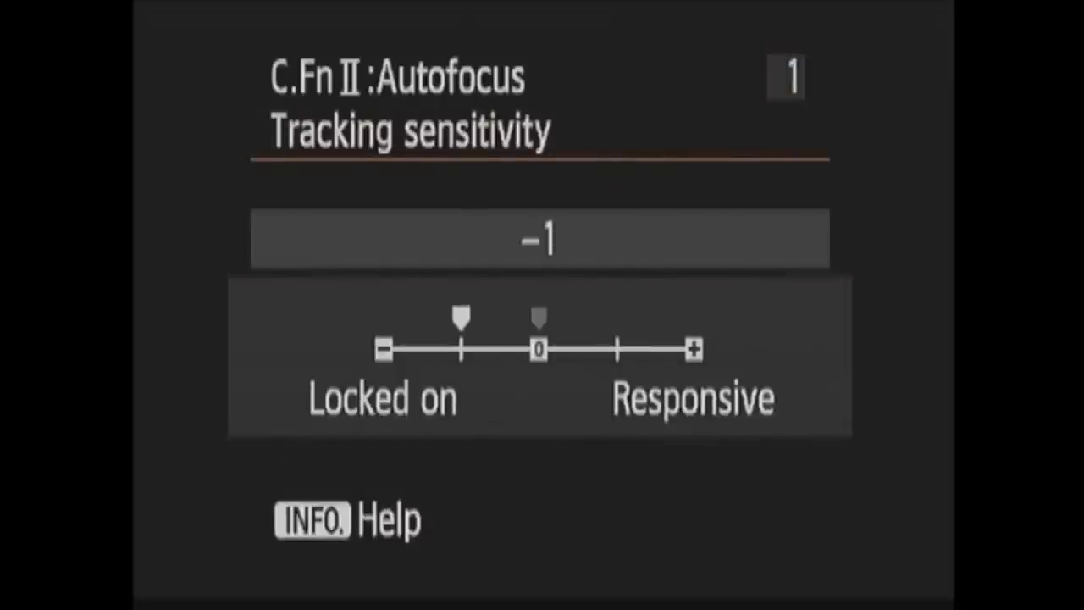
key("Right")
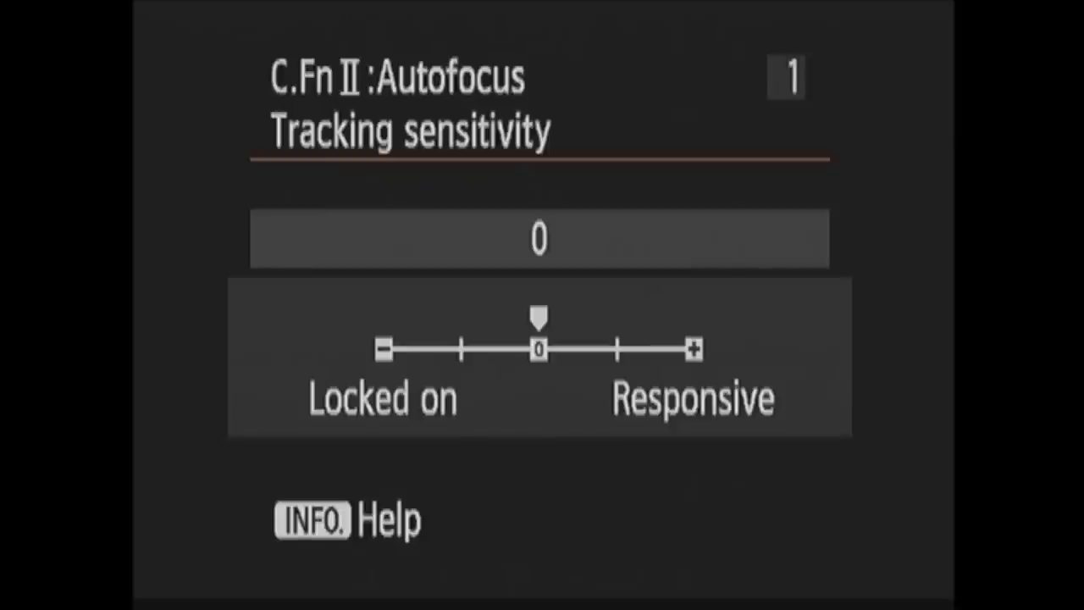
key("Return")
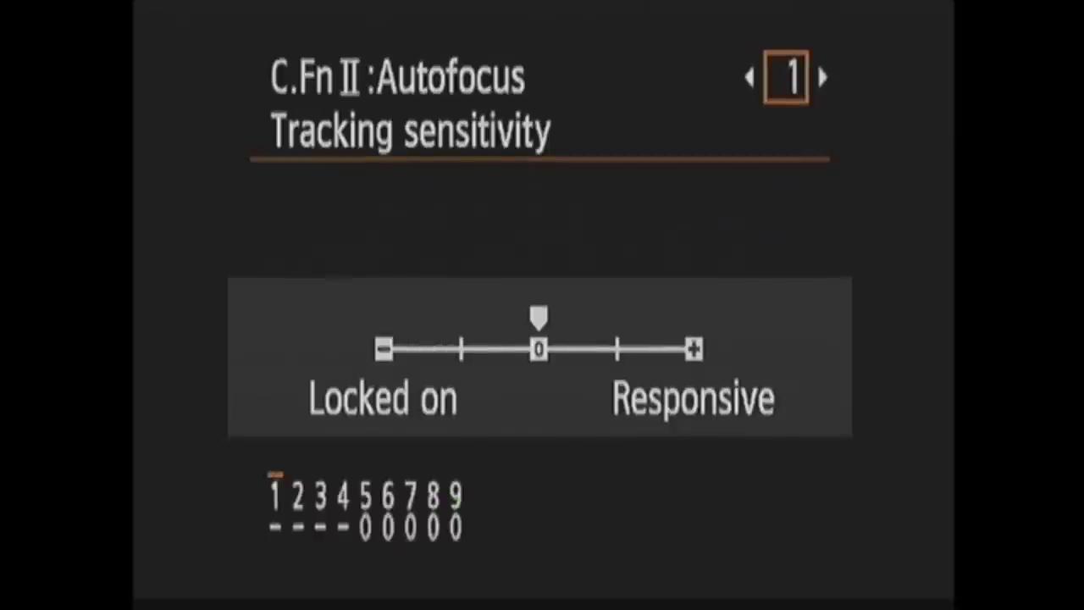
View Accel./decel. tracking, try Release priority and Focus priority for AI Servo 1st image priority, and confirm Equal priority.
key("Right")
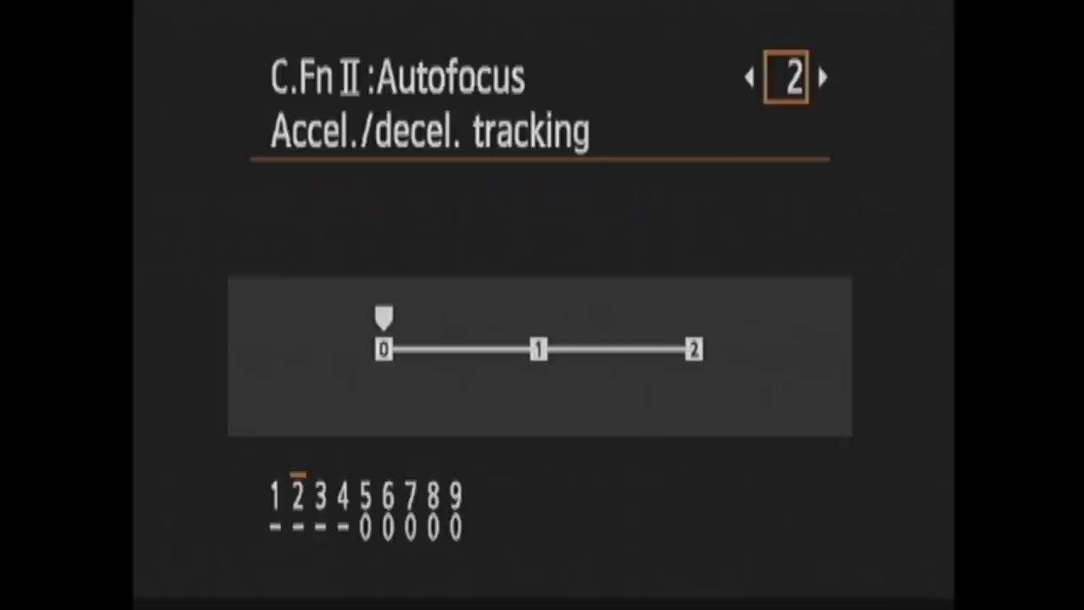
key("Return")
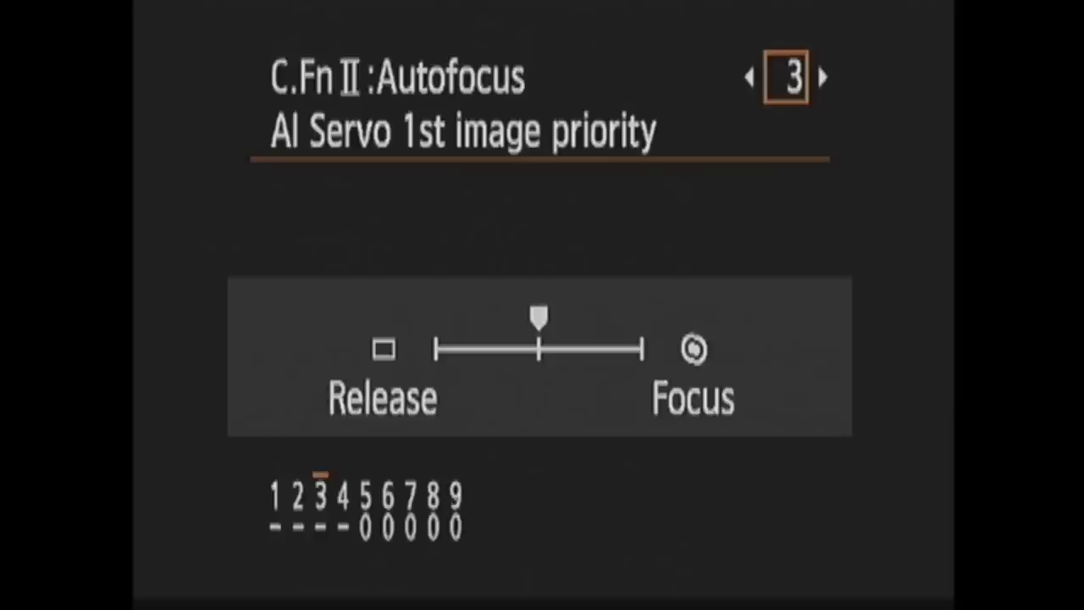
key("Return")
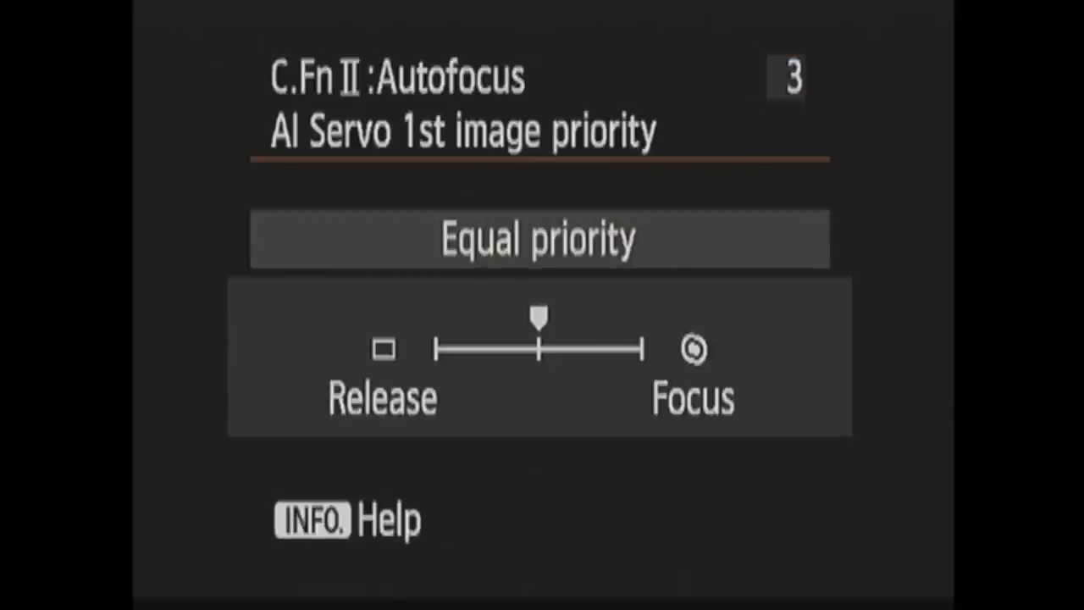
key("Left")
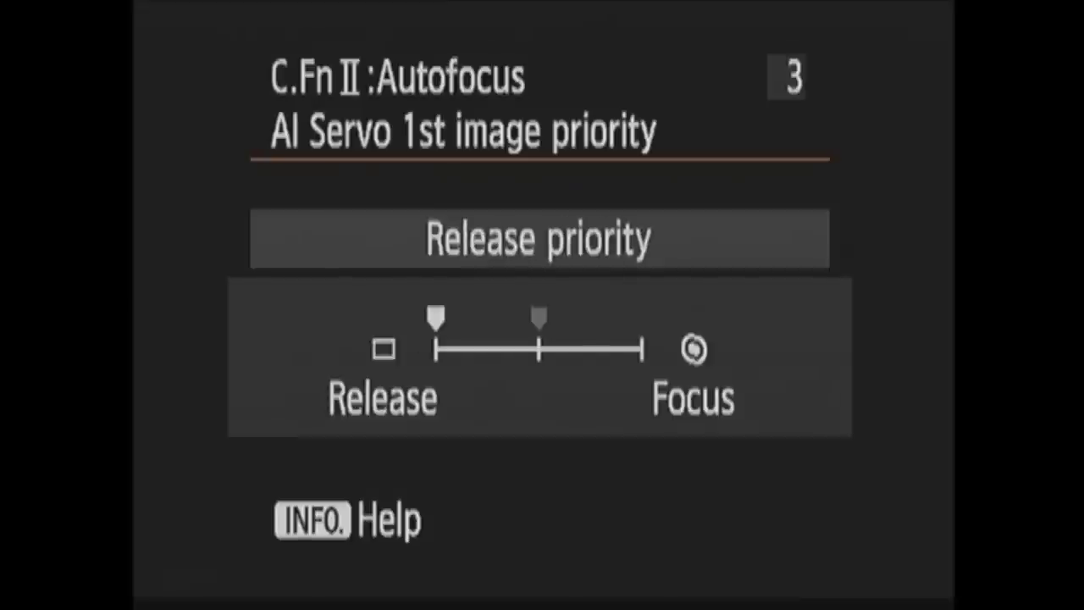
key("Right")
key("Right")
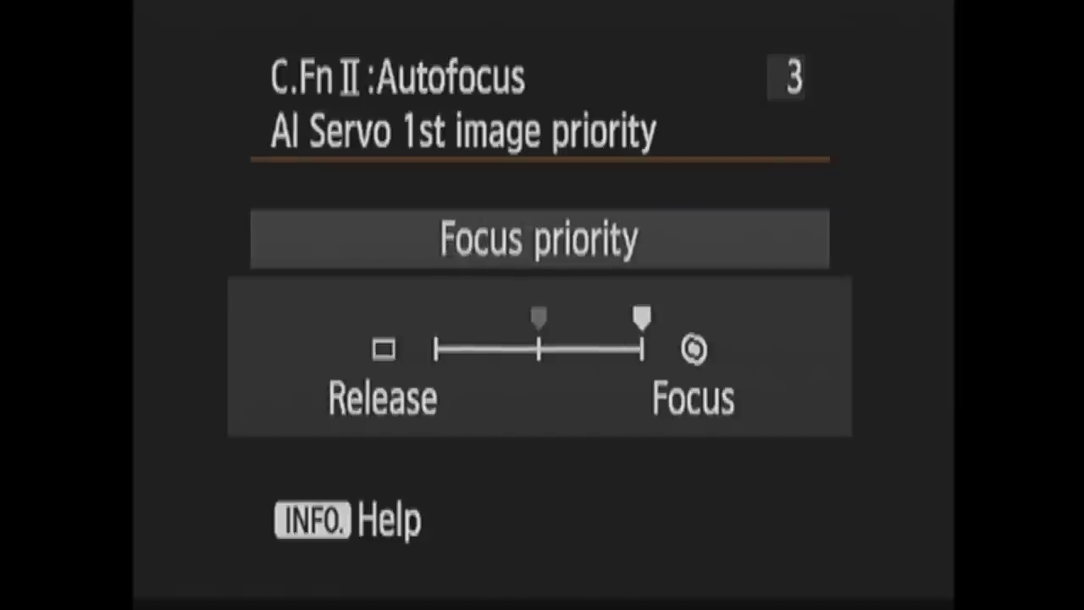
key("Left")
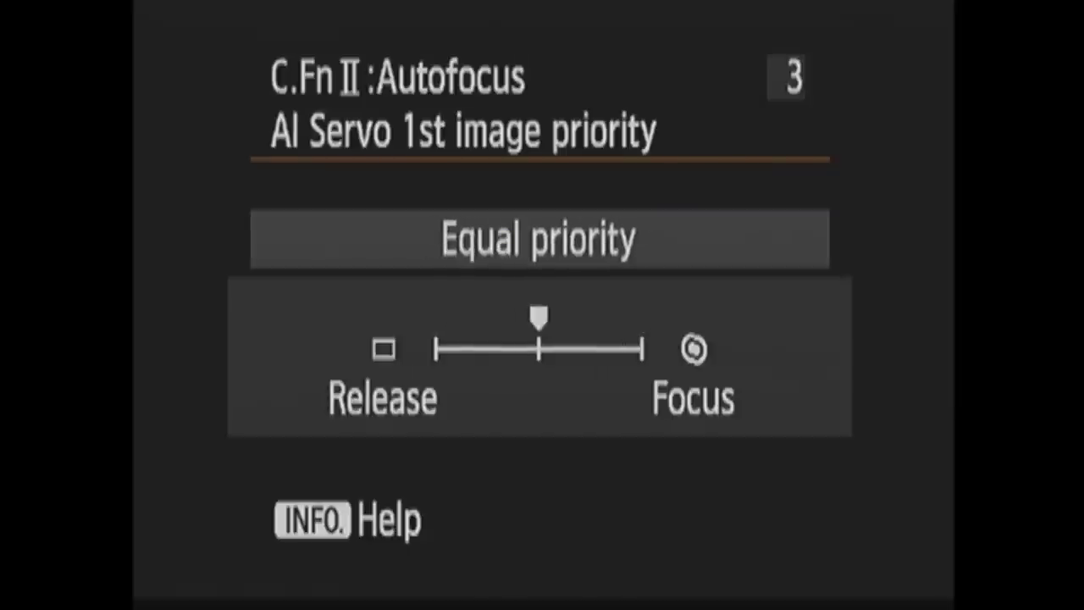
key("Return")
Try the Speed and Focus ends of the AI Servo 2nd image priority scale and confirm Equal priority.
key("Right")
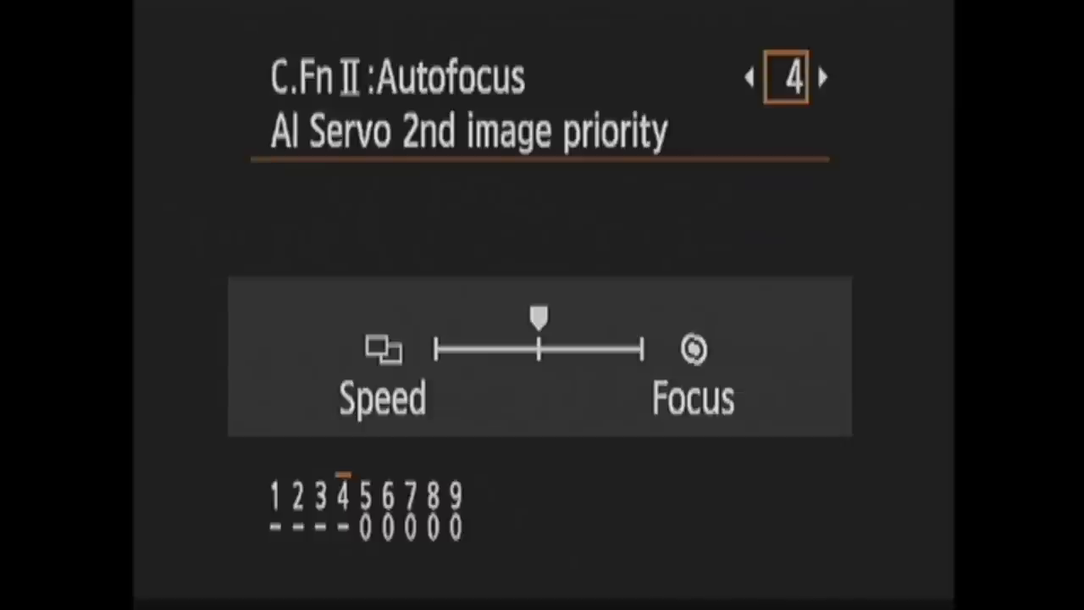
key("Return")
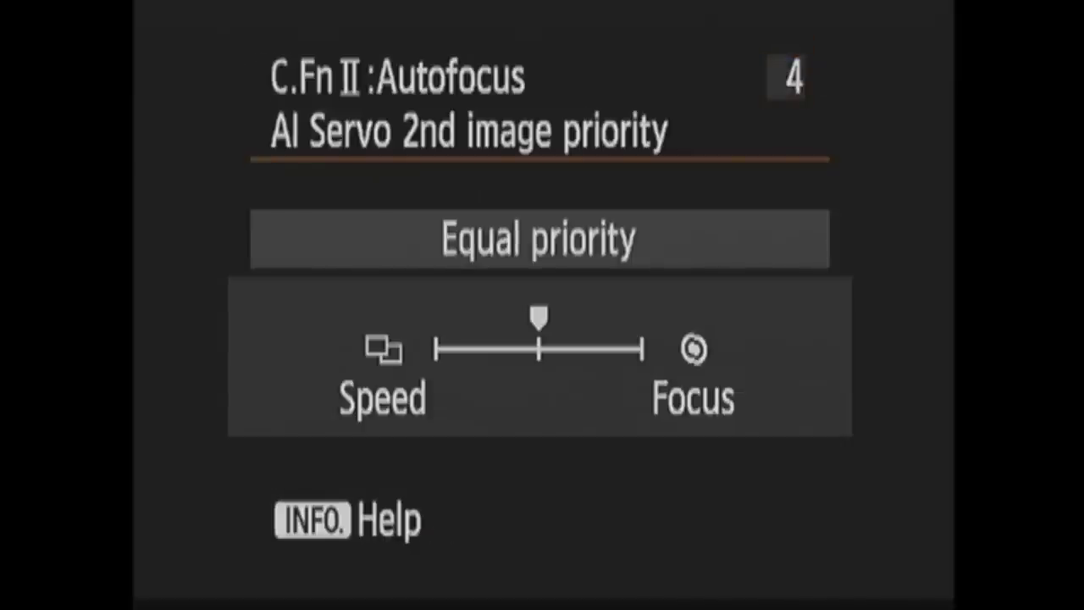
key("Left")
key("Right")
key("Right")
key("Left")
key("Return")
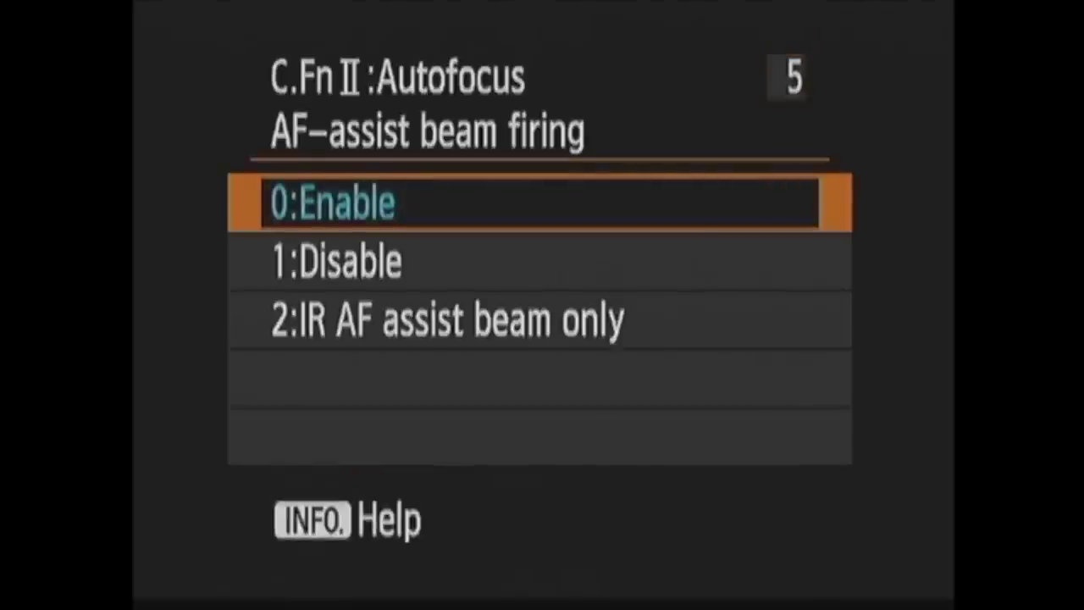
Go through the AF-assist beam firing options down to 2:IR AF assist beam only and confirm 0:Enable.
key("Down")
key("Down")
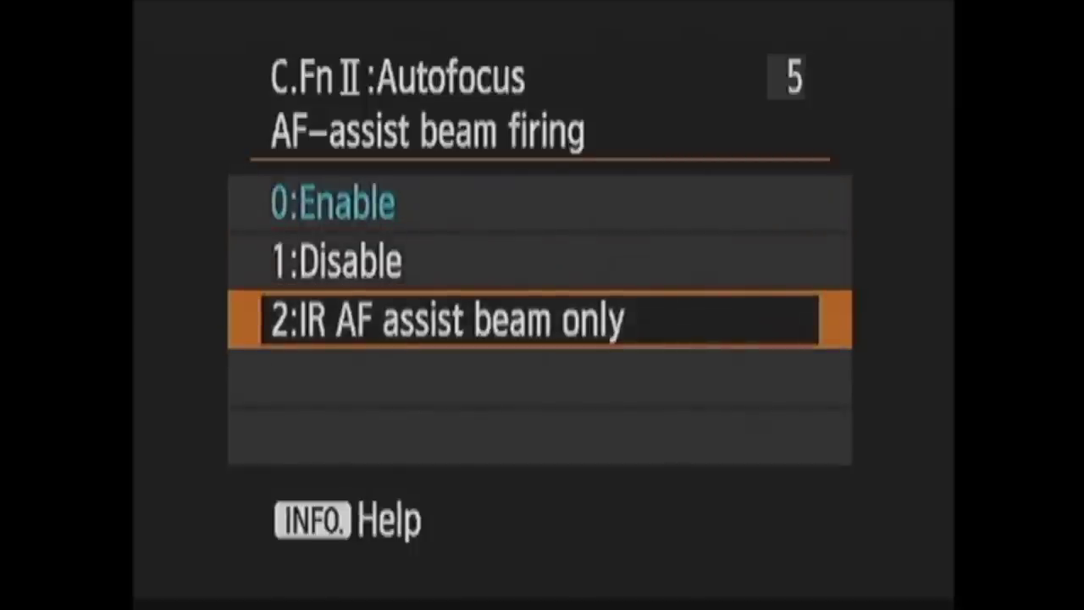
key("Down")
key("Return")
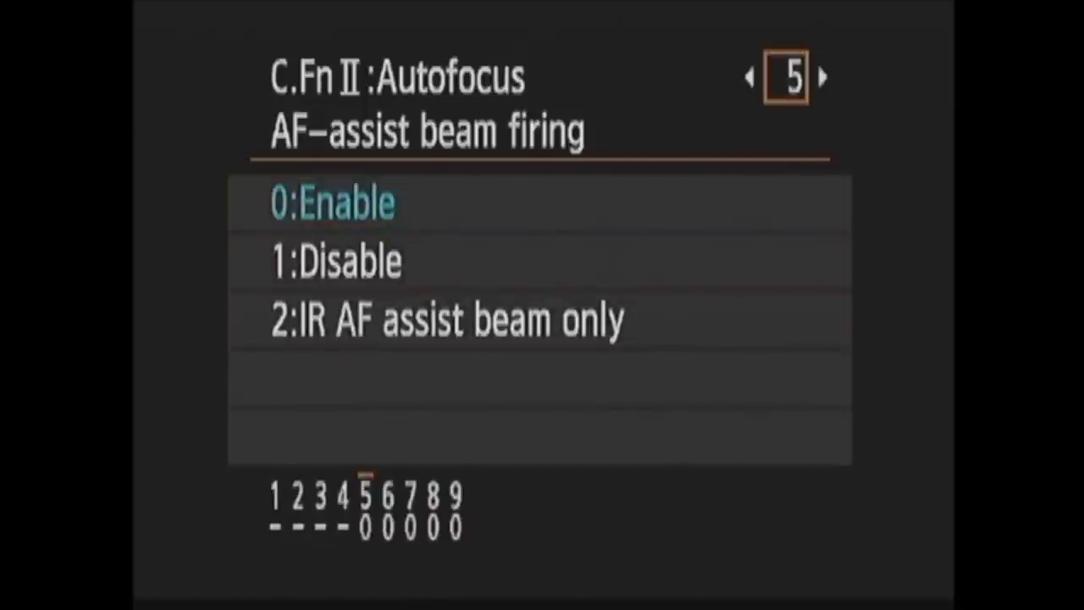
Review the Lens drive when AF impossible options, including 1:Stop focus search, and confirm 0:Continue focus search.
key("Right")
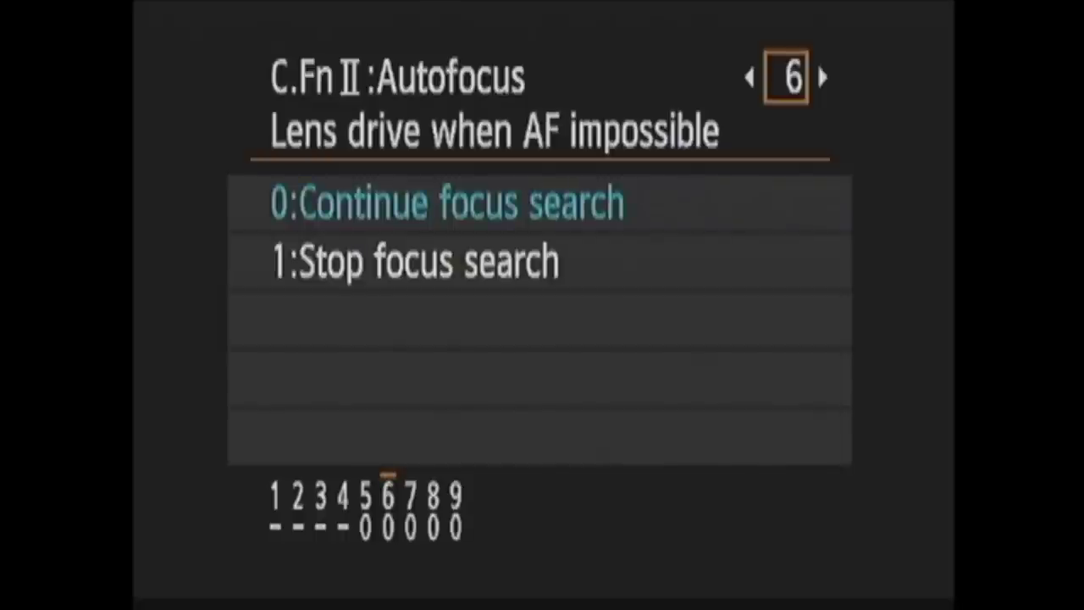
key("Return")
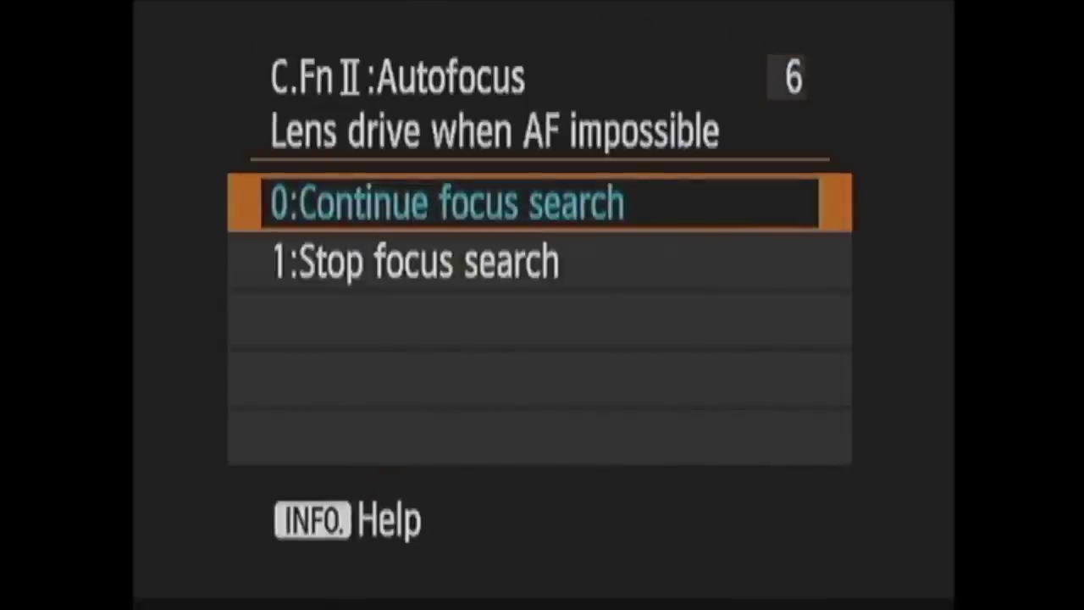
key("Down")
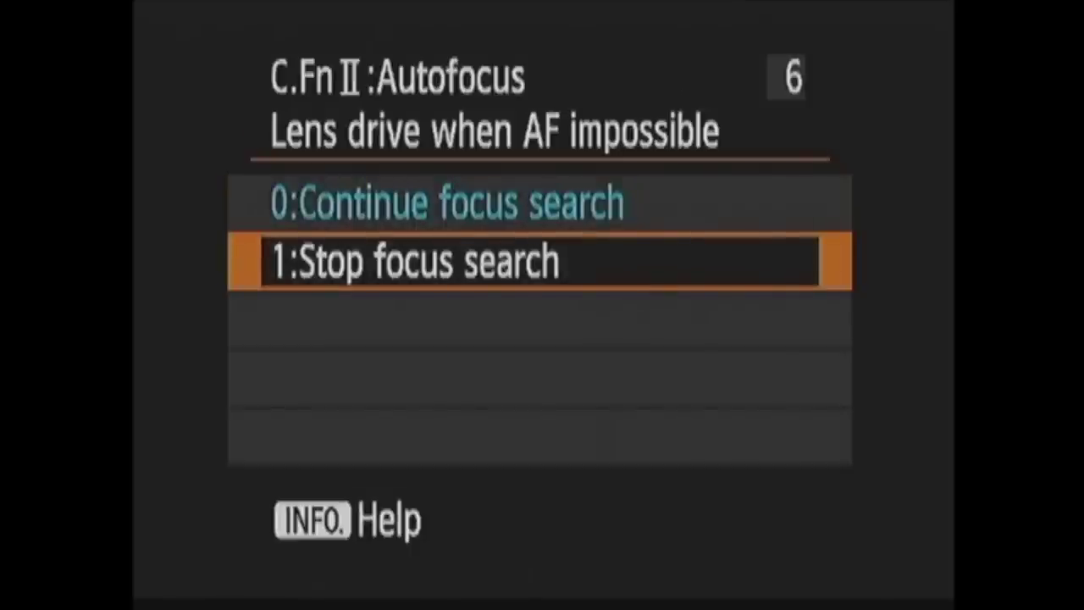
key("Up")
key("Return")
Review the Orientation linked AF point option 1:Select different AF points and back out without choosing it.
key("Right")
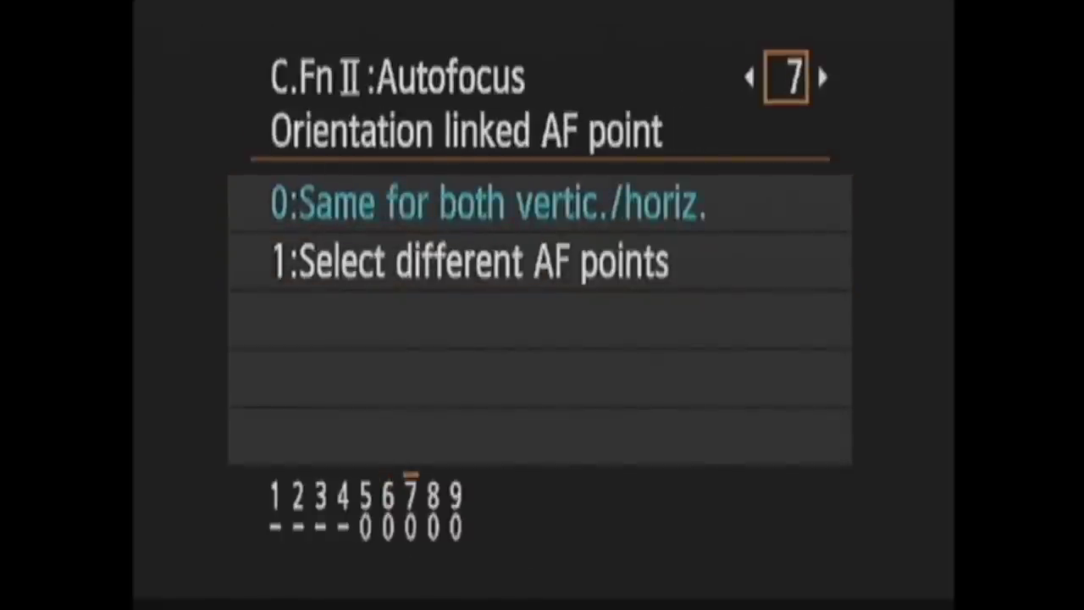
key("Return")
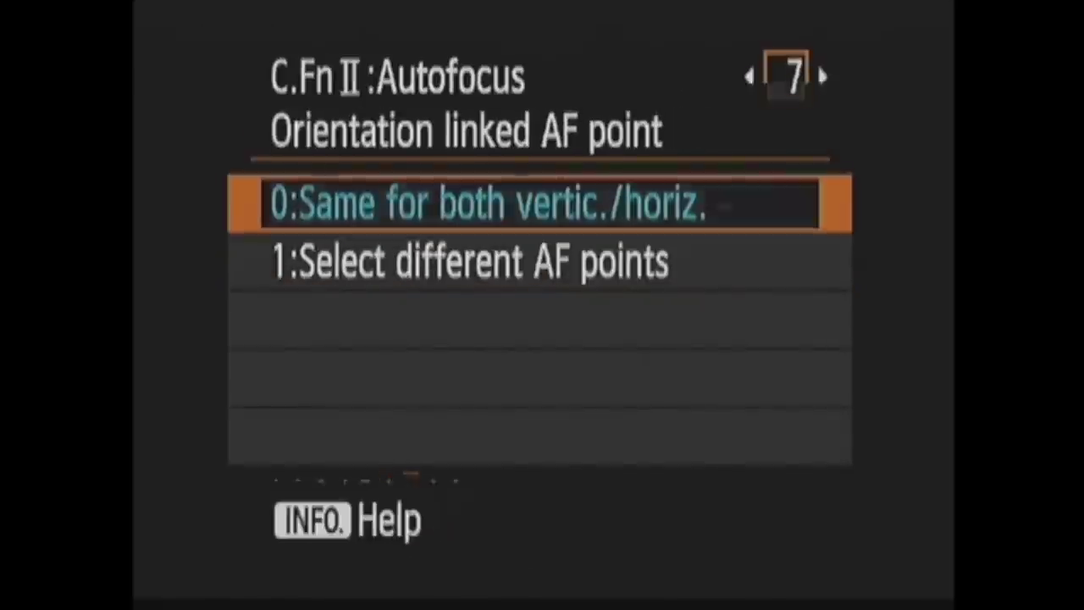
key("Down")
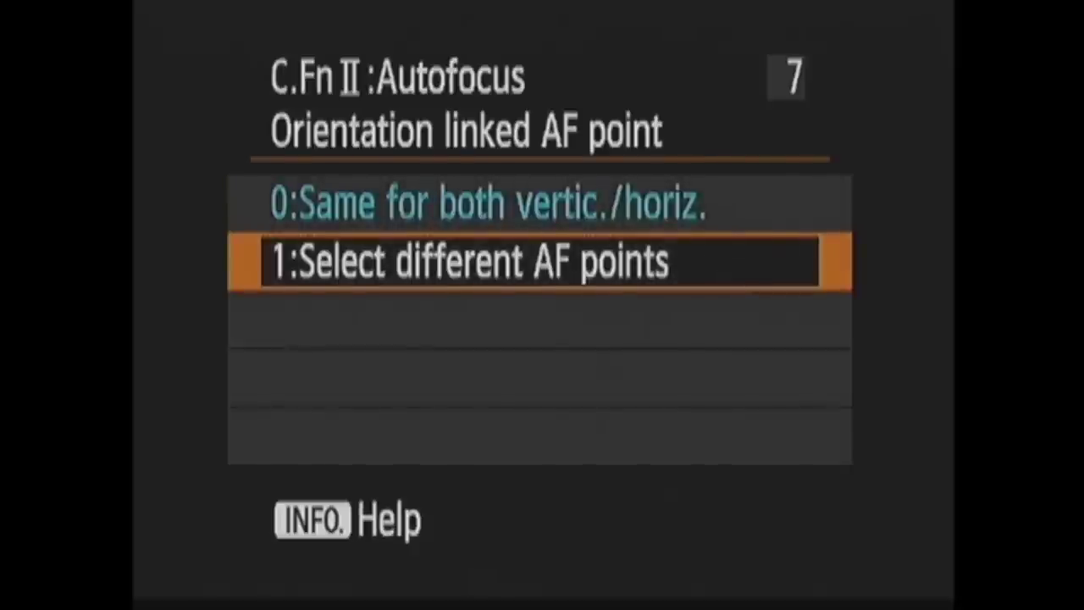
key("Escape")
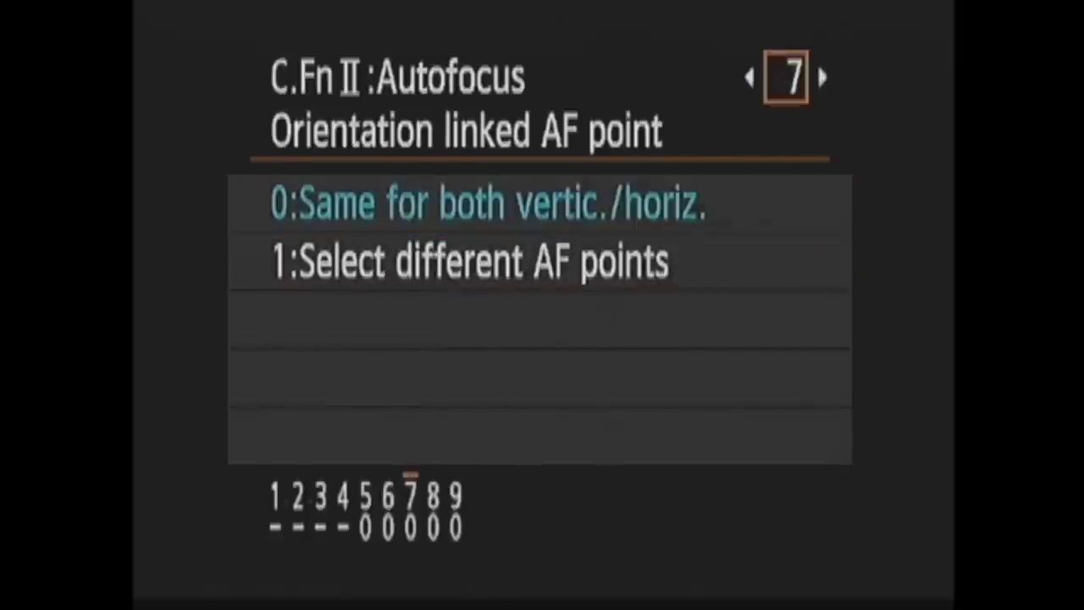
Review the Superimposed display and AF Microadjustment options without changing them and leave the Autofocus custom functions.
key("Right")
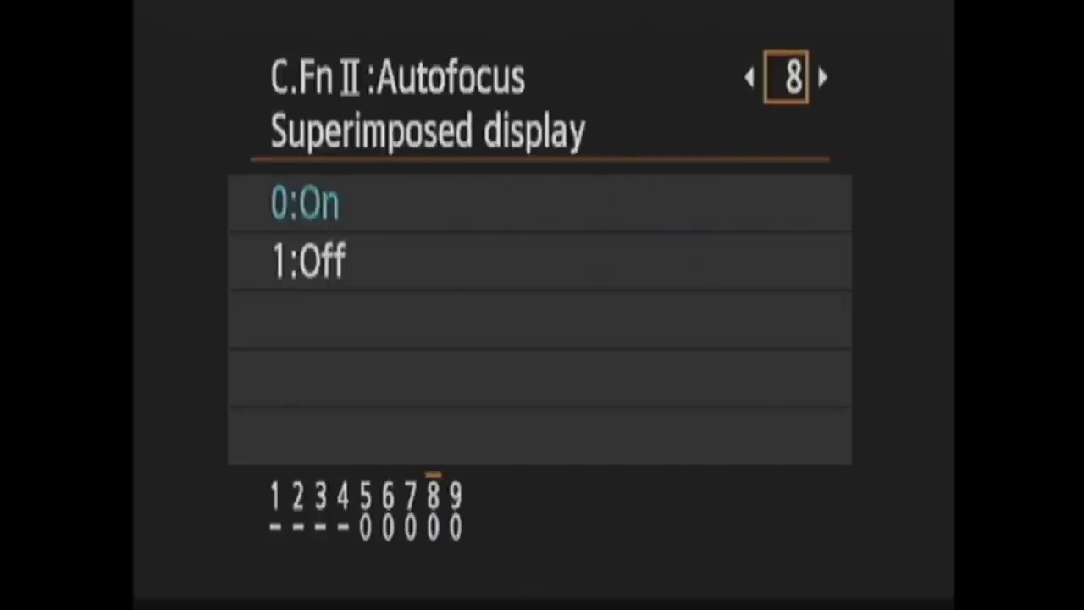
key("Return")
key("Down")
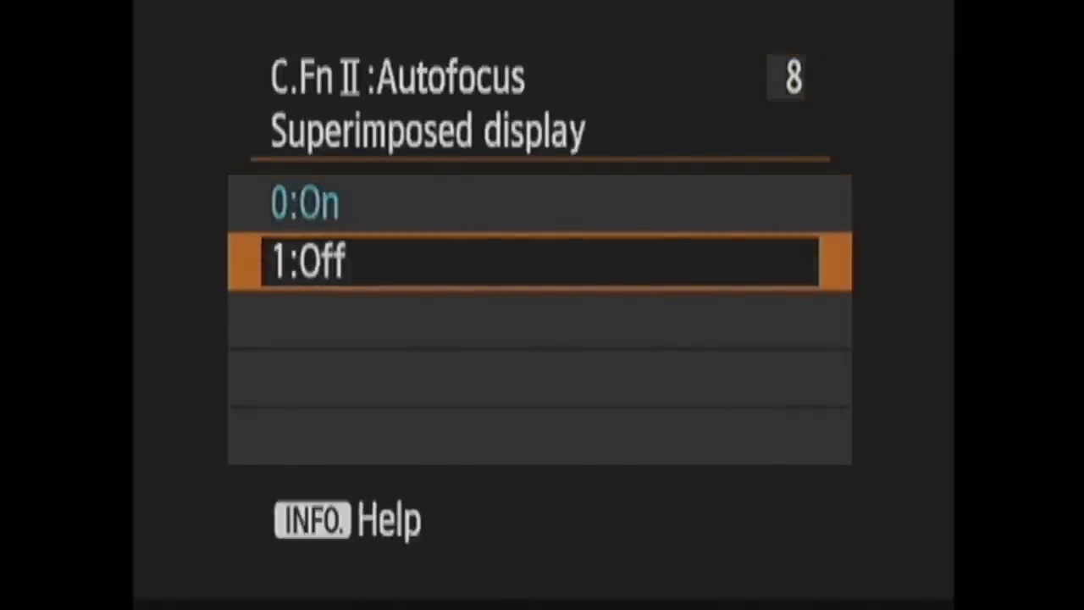
key("Up")
key("Escape")
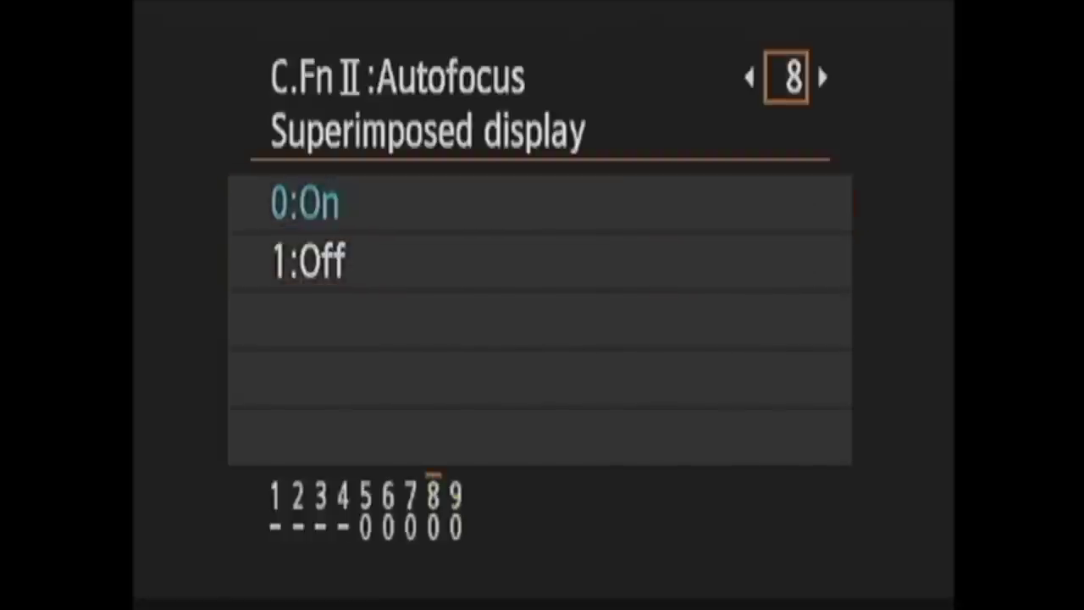
key("Right")
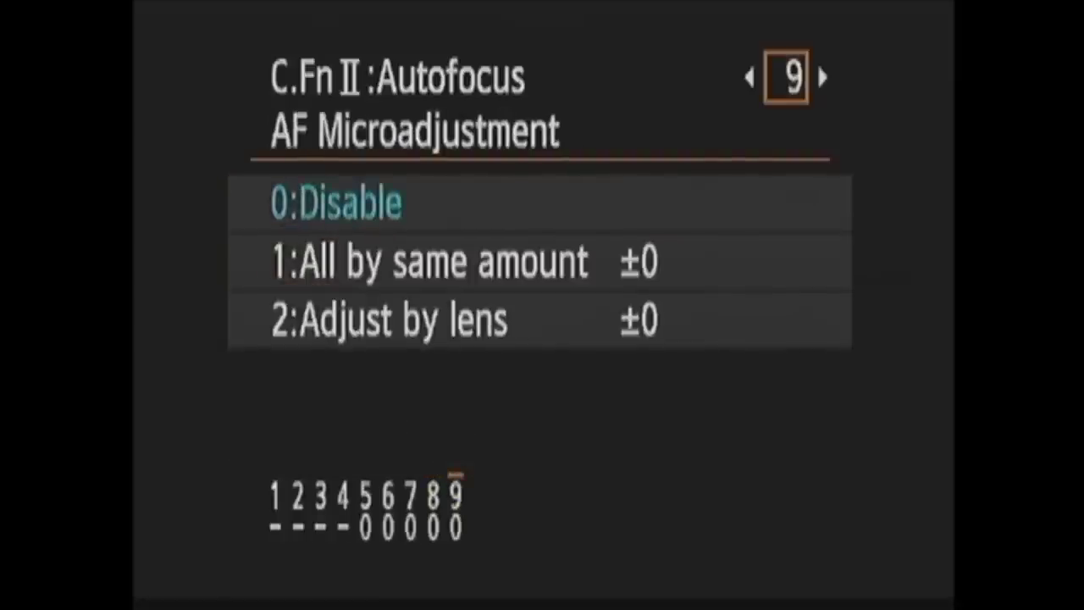
key("Escape")
Open C.Fn III: Operation/Others, review 1:Reverse direction for Dial direction during Tv/Av, and confirm 0:Normal.
key("Down")
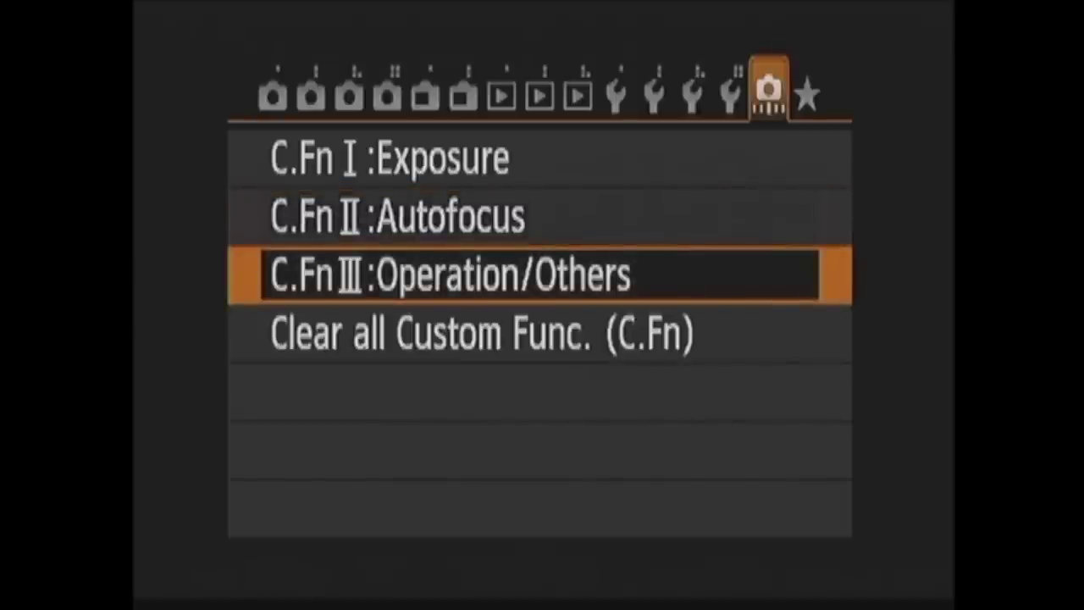
key("Return")
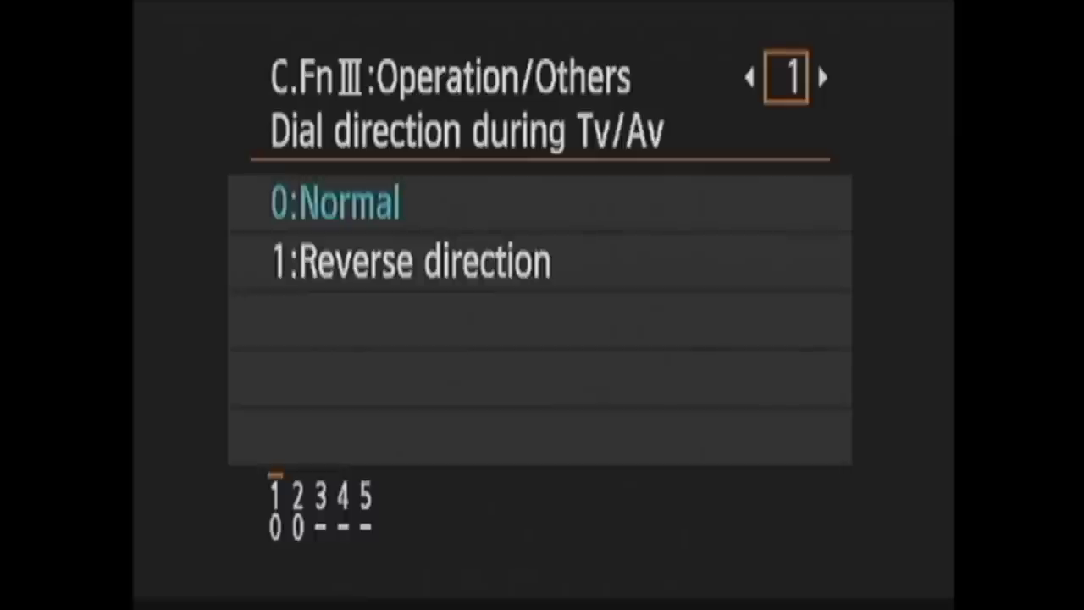
key("Return")
key("Down")
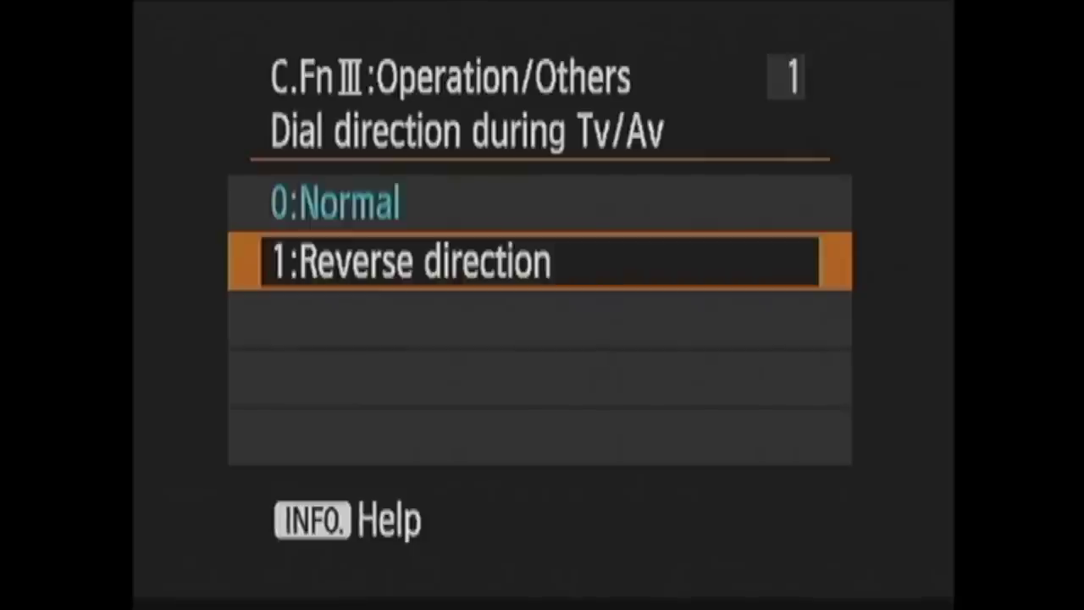
key("Up")
key("Return")
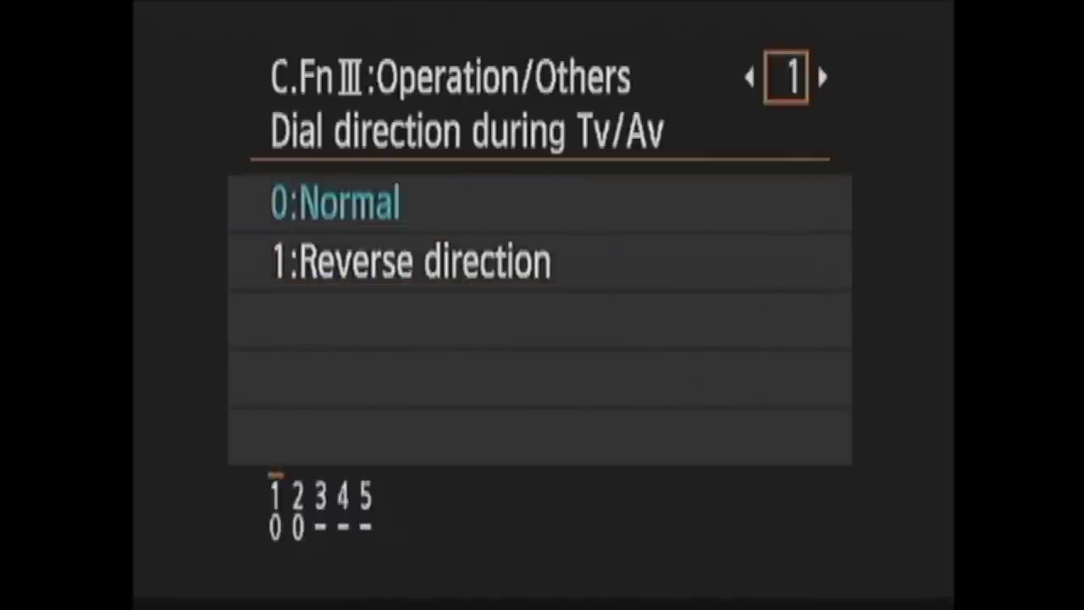
View the Focusing Screen options and look through the Multi function lock choices without changing them.
key("Right")
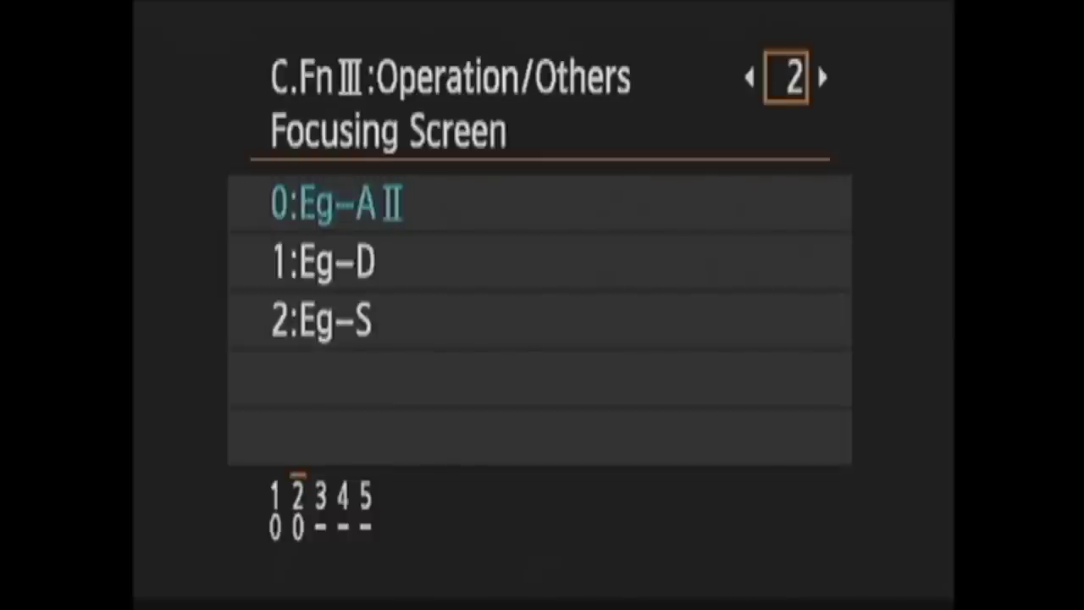
key("Right")
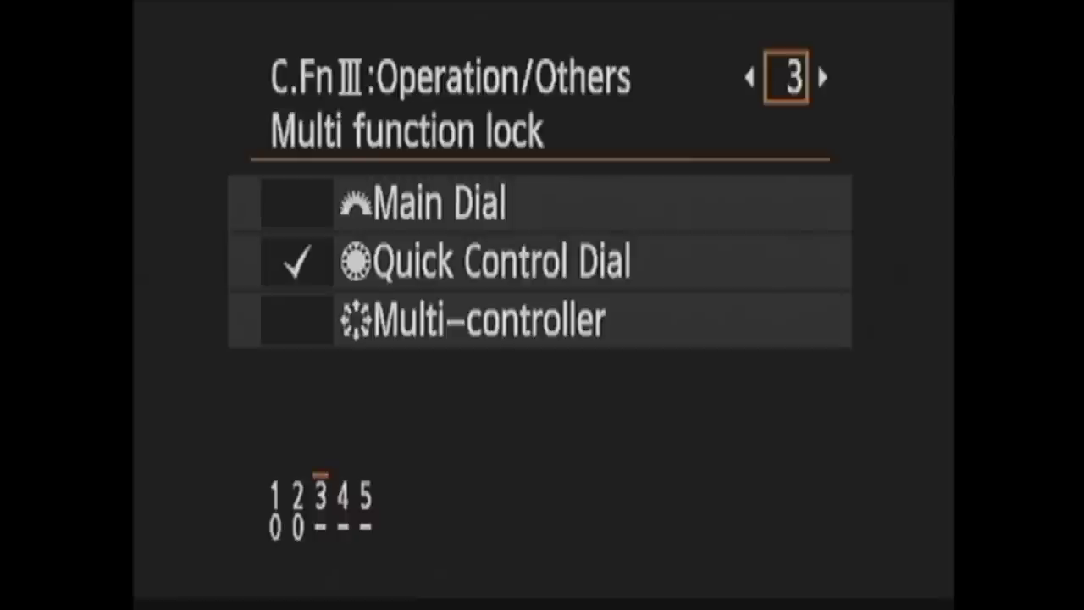
key("Return")
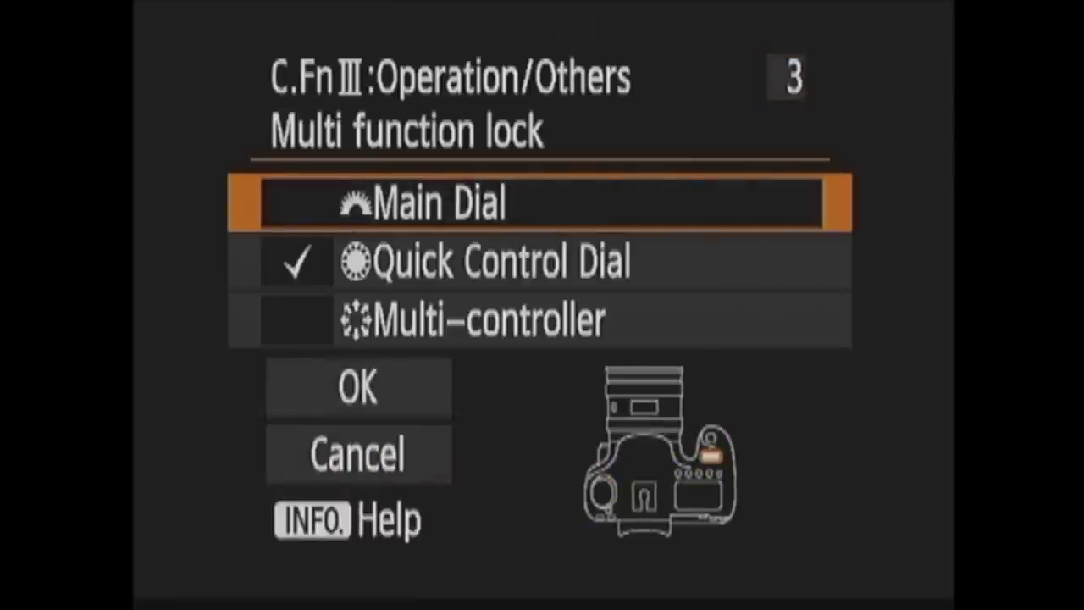
key("Escape")
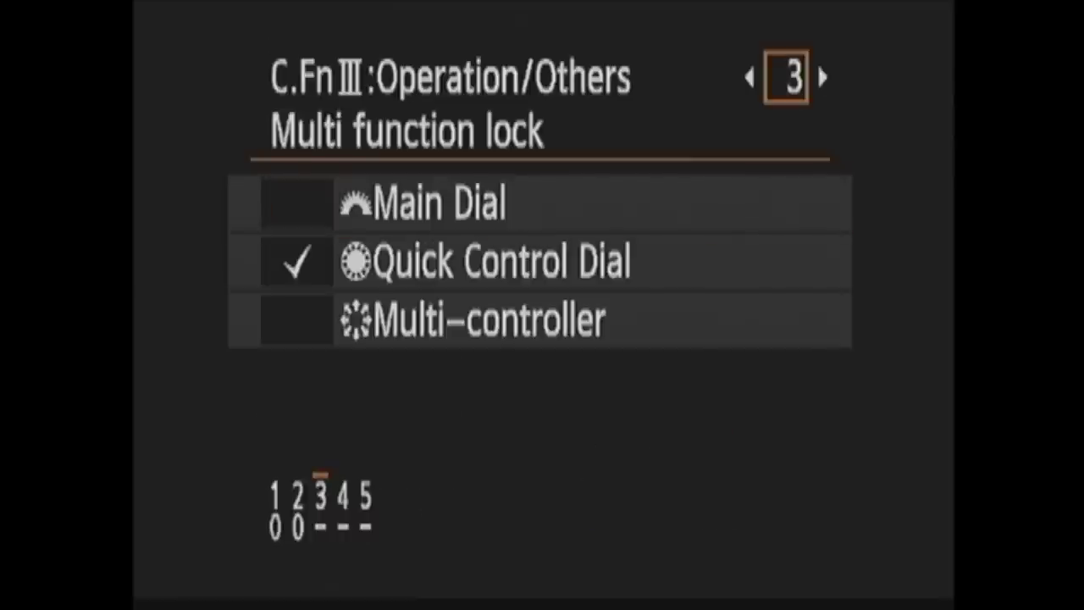
Look through the viewfinder warning conditions and the Custom Controls assignments, backing out of each without changes.
key("Right")
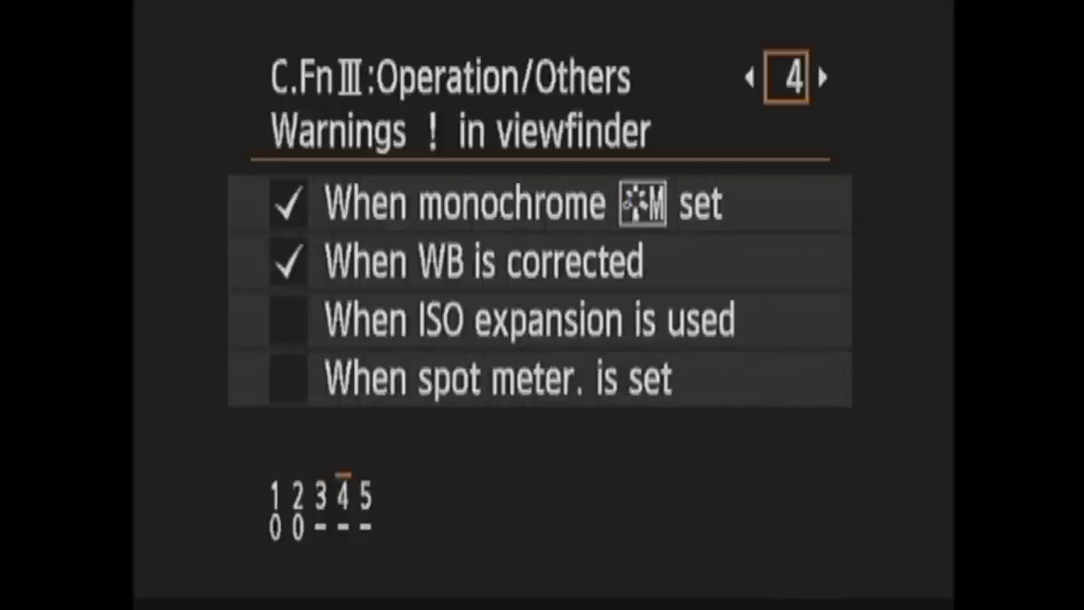
key("Return")
key("Escape")
key("Right")
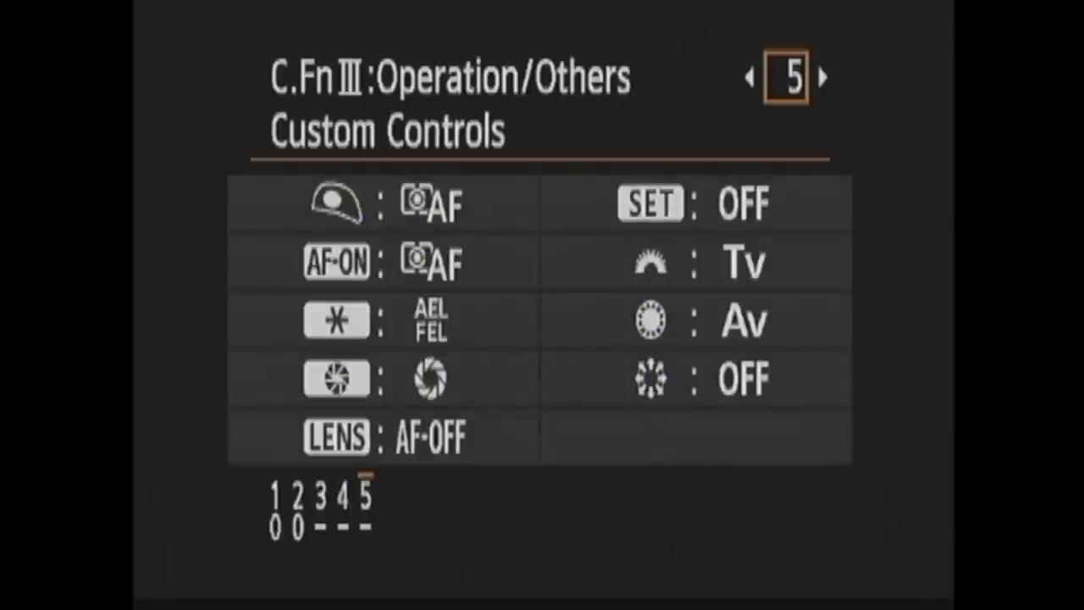
key("Return")
key("Escape")
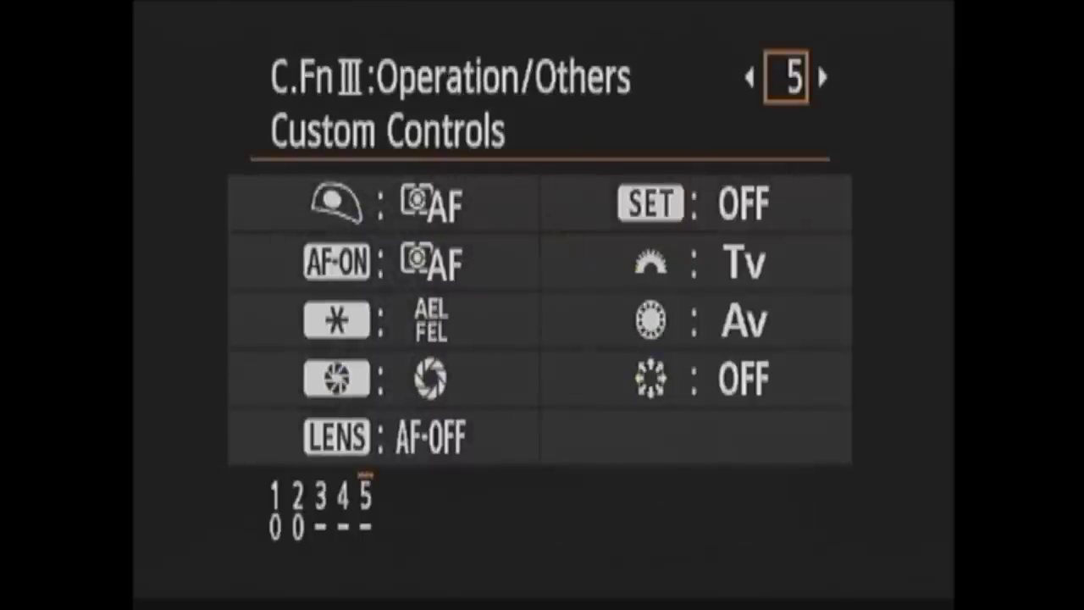
Leave the Operation/Others functions, pass over Clear all Custom Func. (C.Fn), and bring up the My Menu page.
key("Escape")
key("Down")
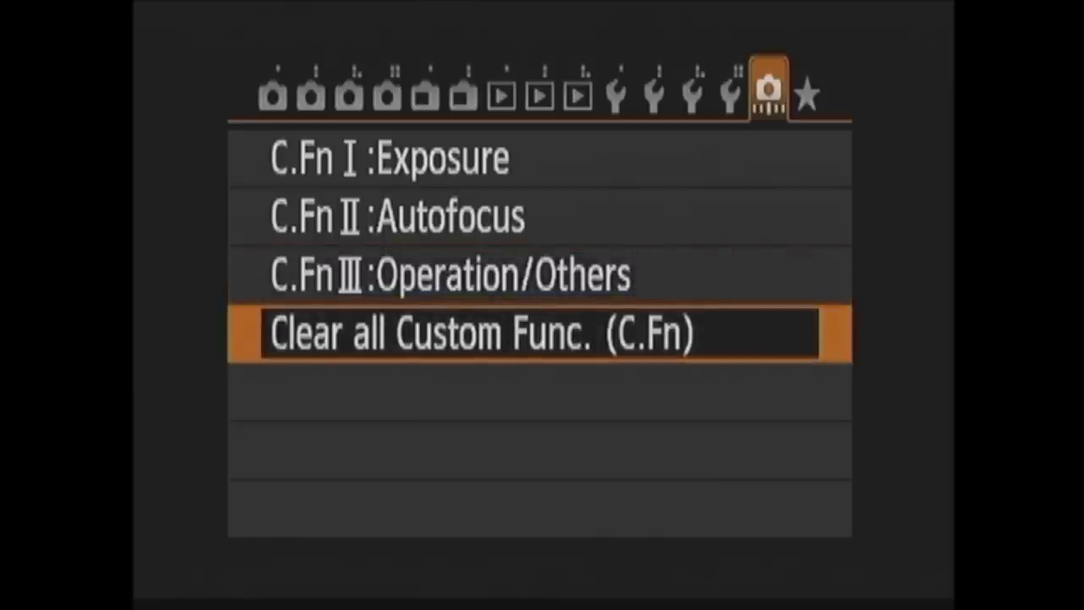
key("Down")
key("Right")
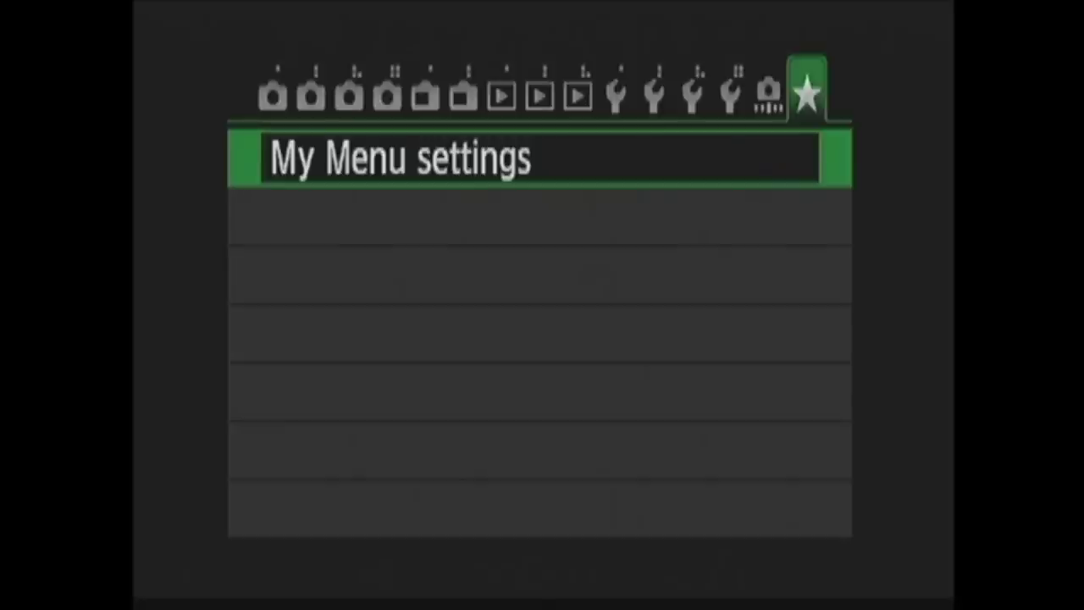
Open My Menu settings and register Auto Lighting Optimizer as a My Menu item, confirming the registration.
key("Return")
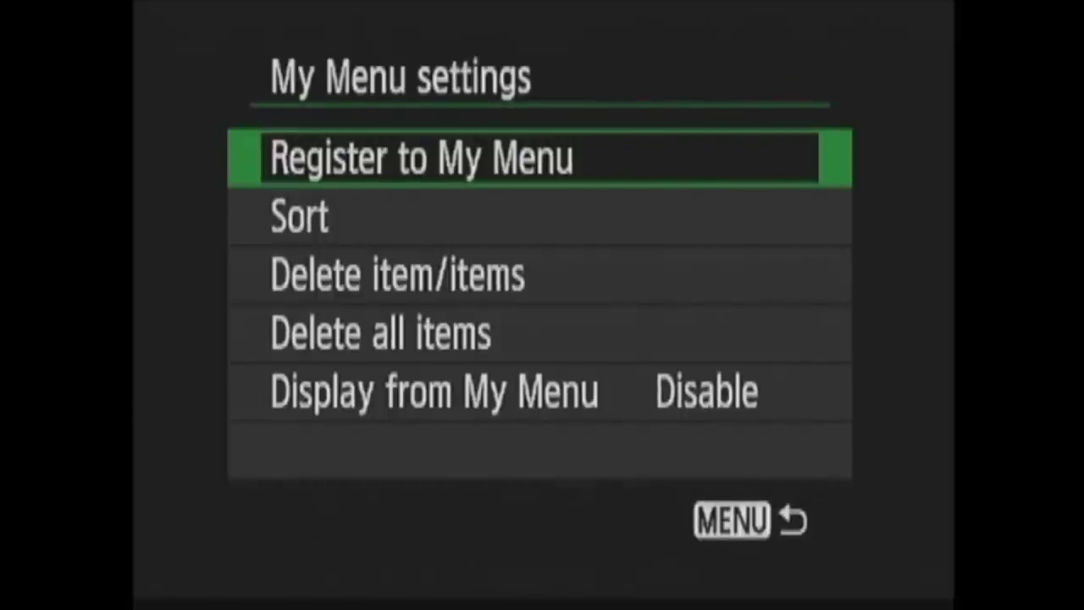
key("Return")
key("Down")
key("Down")
key("Down")
key("Down")
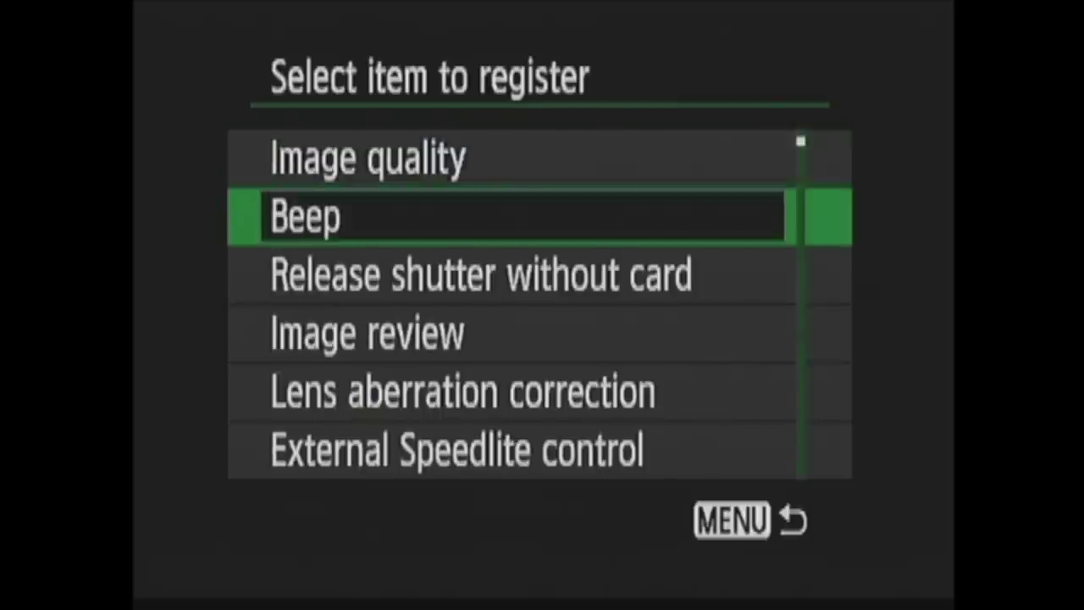
key("Down")
key("Down")
key("Down")
key("Down")
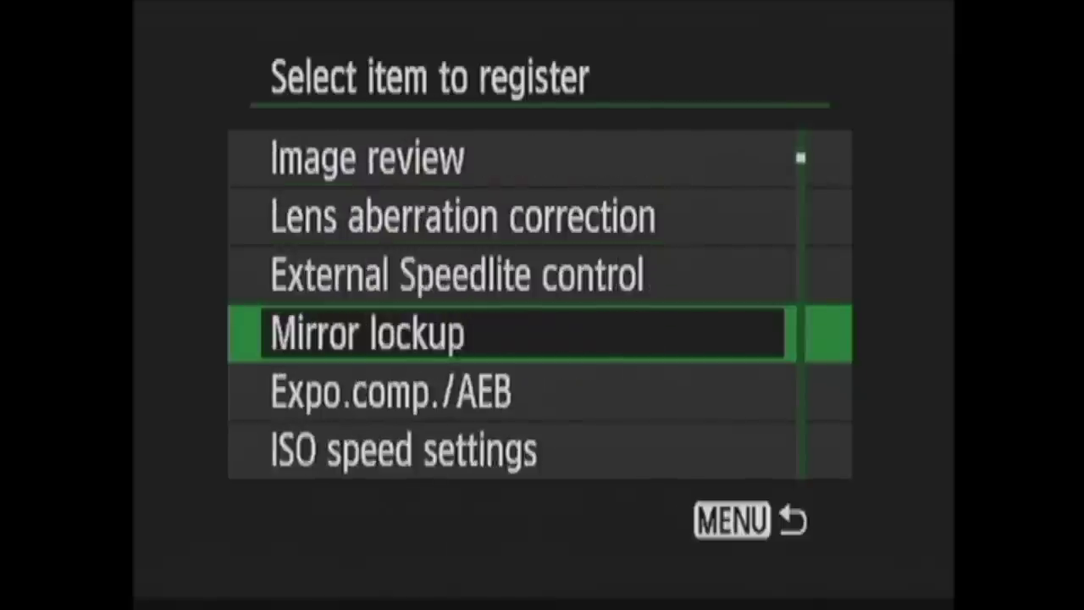
key("Down")
key("Return")
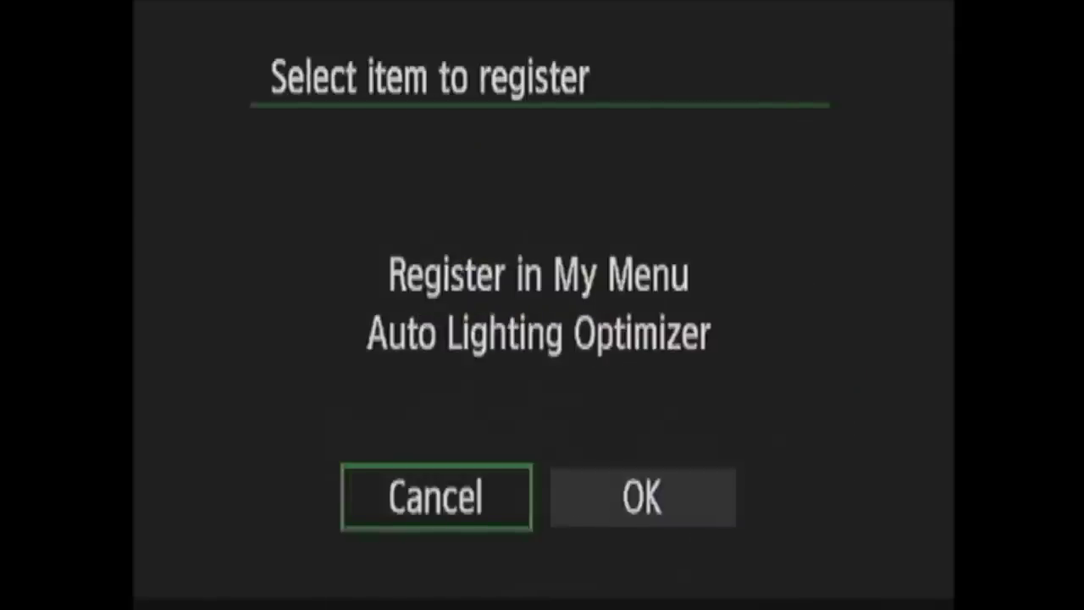
key("Right")
key("Return")
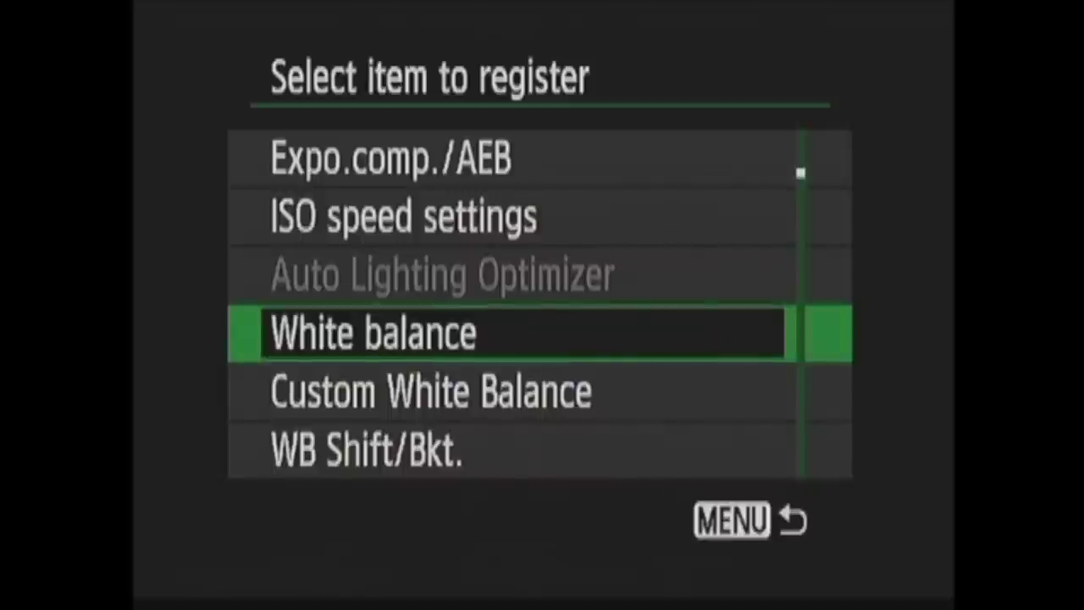
Look through further registrable items beyond White balance, then return to My Menu settings and move to Sort.
key("Down")
key("Down")
key("Down")
key("Down")
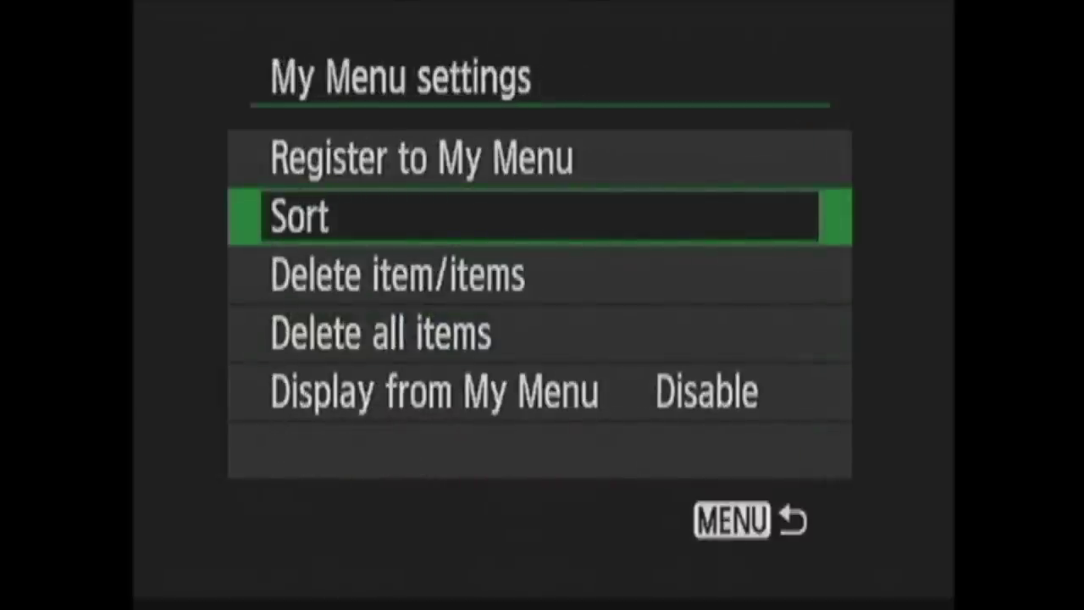
Pass over the sort and delete options and choose Enable for Display from My Menu.
key("Down")
key("Down")
key("Down")
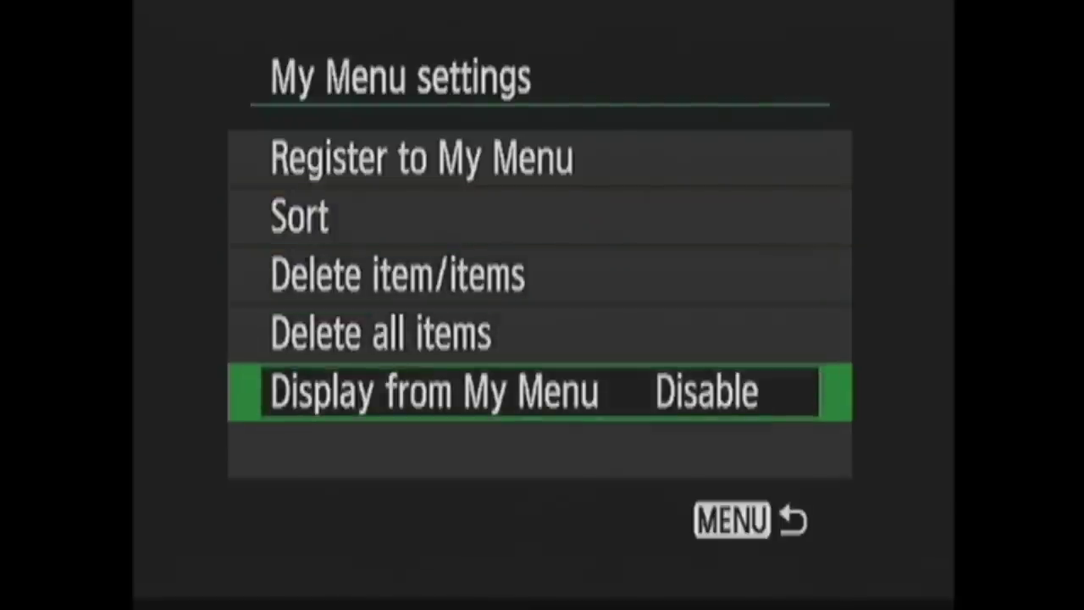
key("Return")
key("Down")
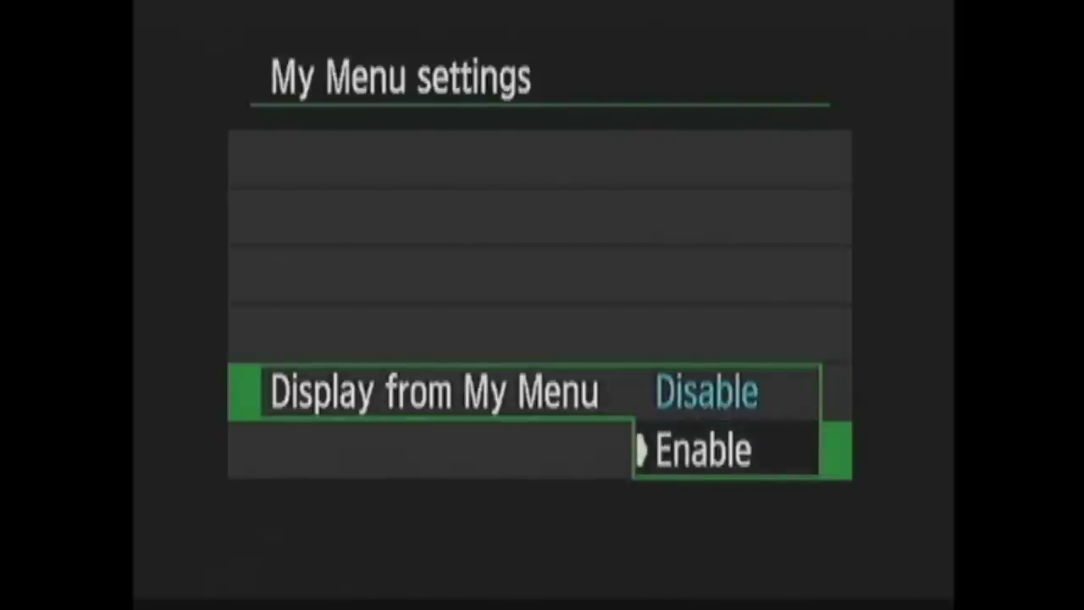